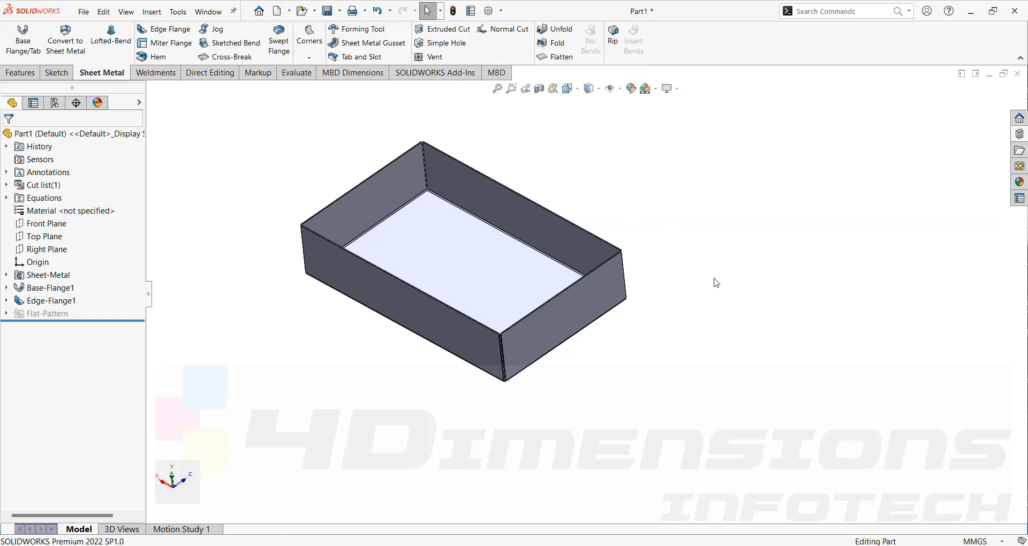
scroll(714, 278, up, 1)
mouse_move(714, 279)
middle_down()
mouse_move(714, 236)
mouse_move(714, 282)
middle_up()
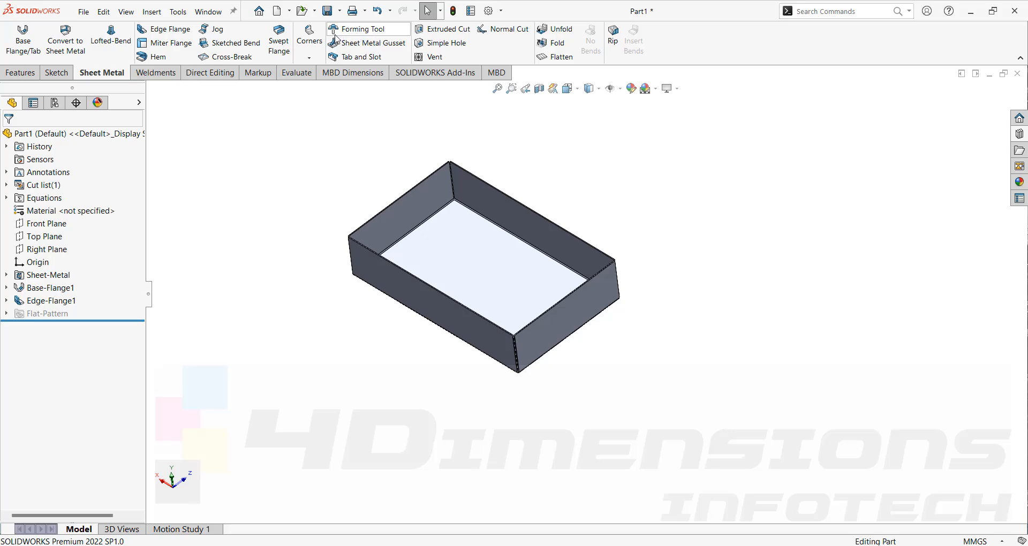
middle_drag(713, 311, 717, 289)
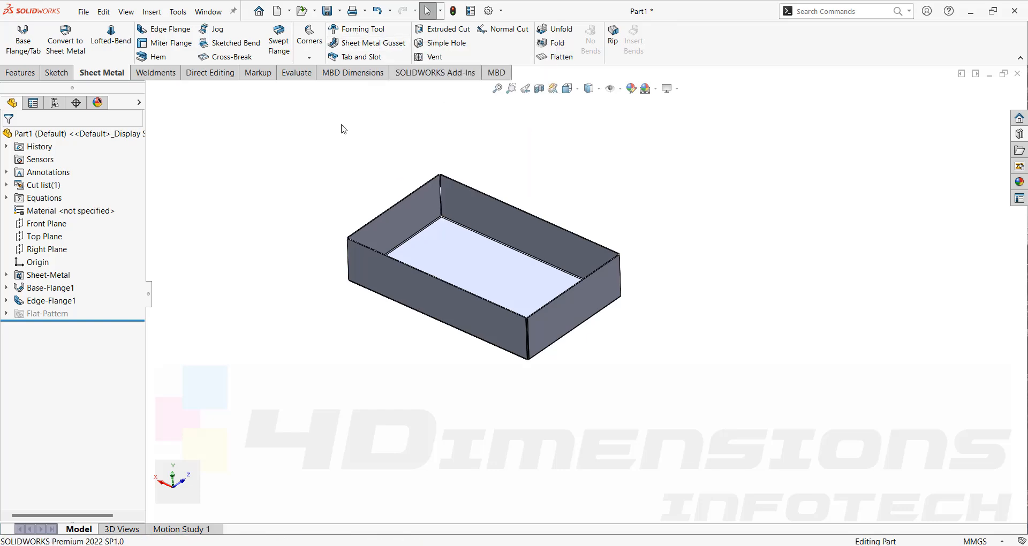
middle_drag(485, 203, 514, 239)
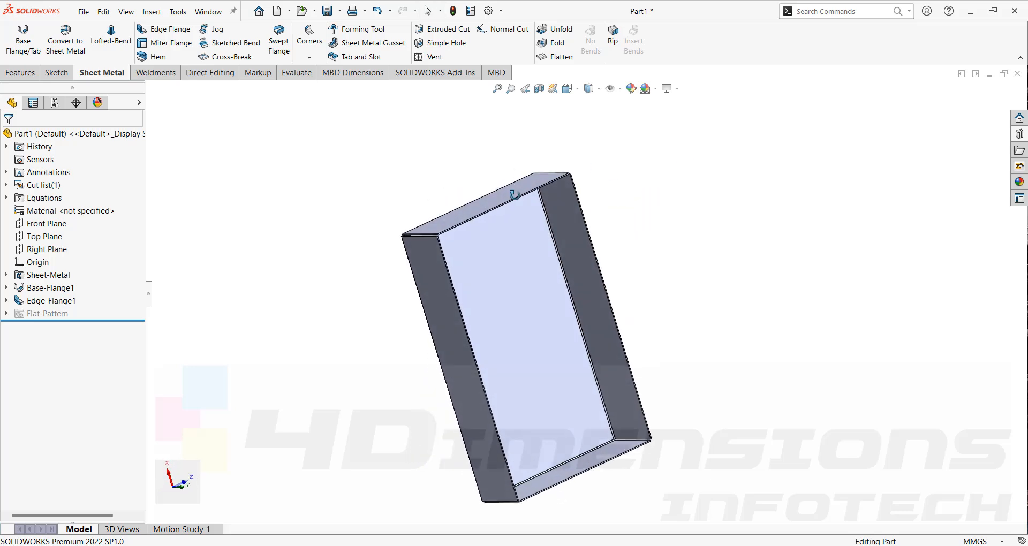
click(1018, 135)
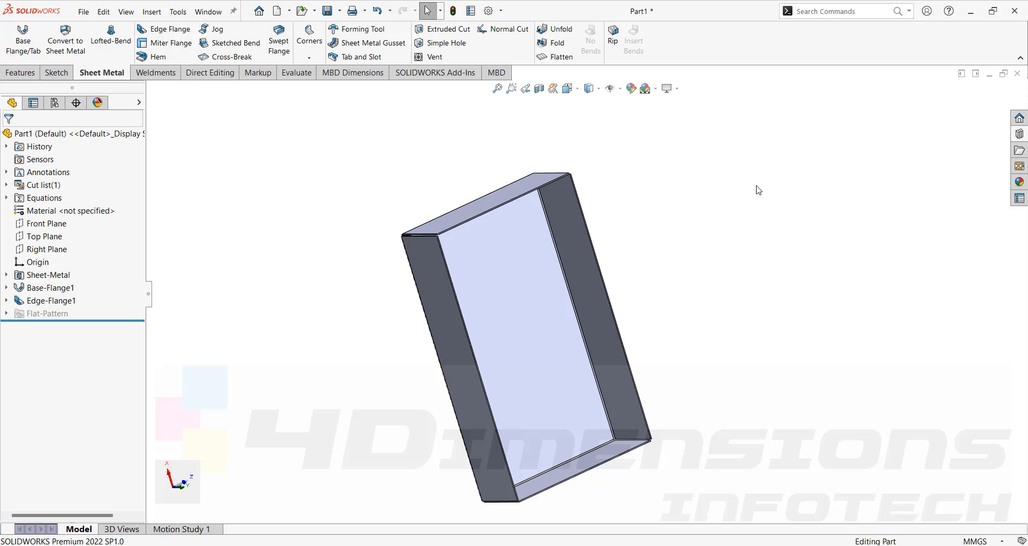
middle_drag(627, 326, 555, 326)
middle_drag(628, 266, 654, 251)
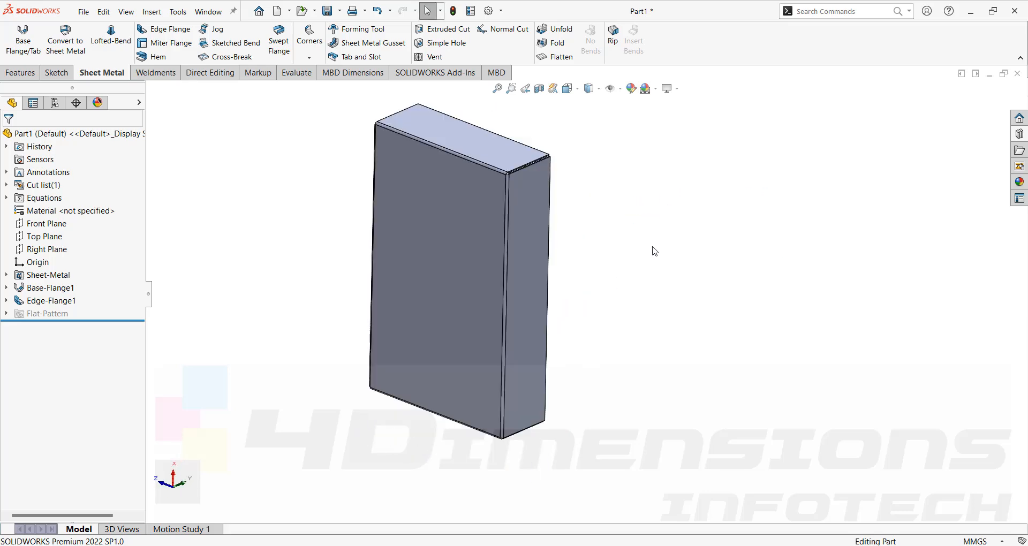
- Create a new part document
key(ctrl+n)
click(495, 348)
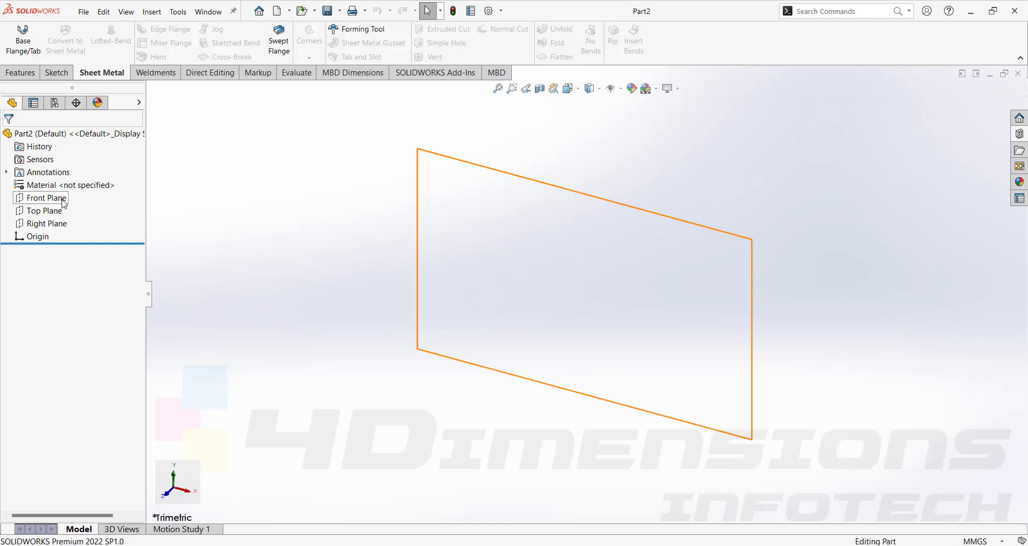
- Switch to the browser and examine the louver, lance and bridge images in the forming tool search results
key(alt+Tab)
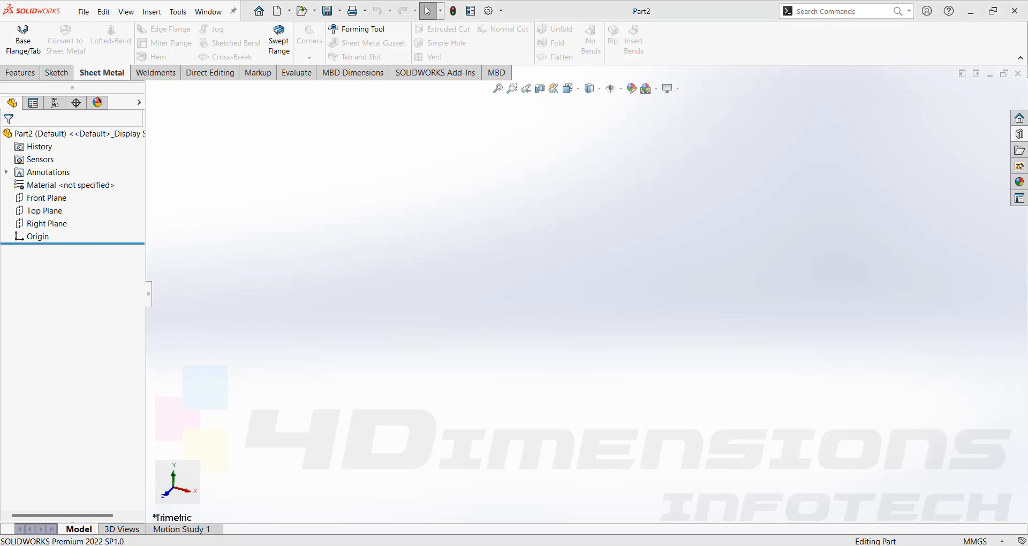
click(476, 202)
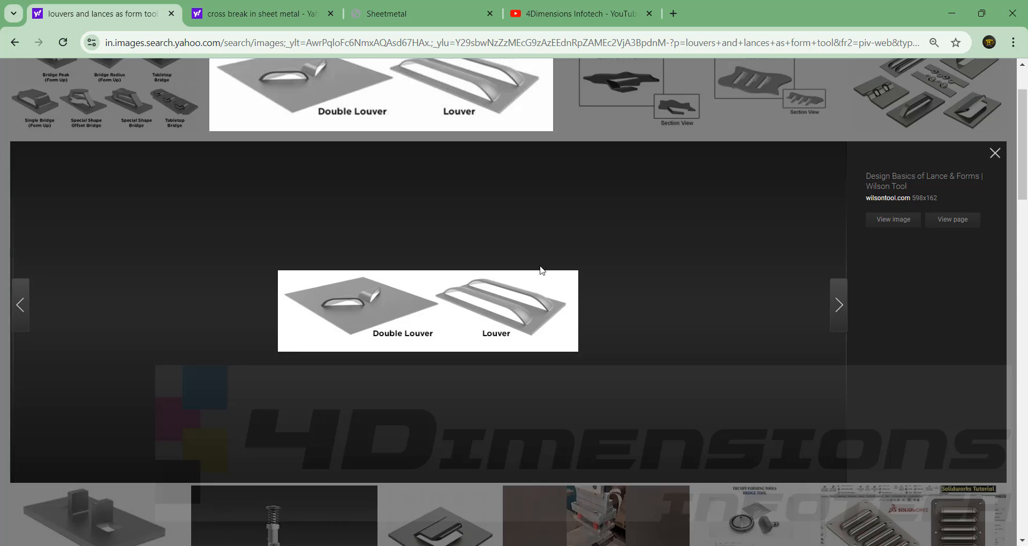
scroll(465, 394, down, 3)
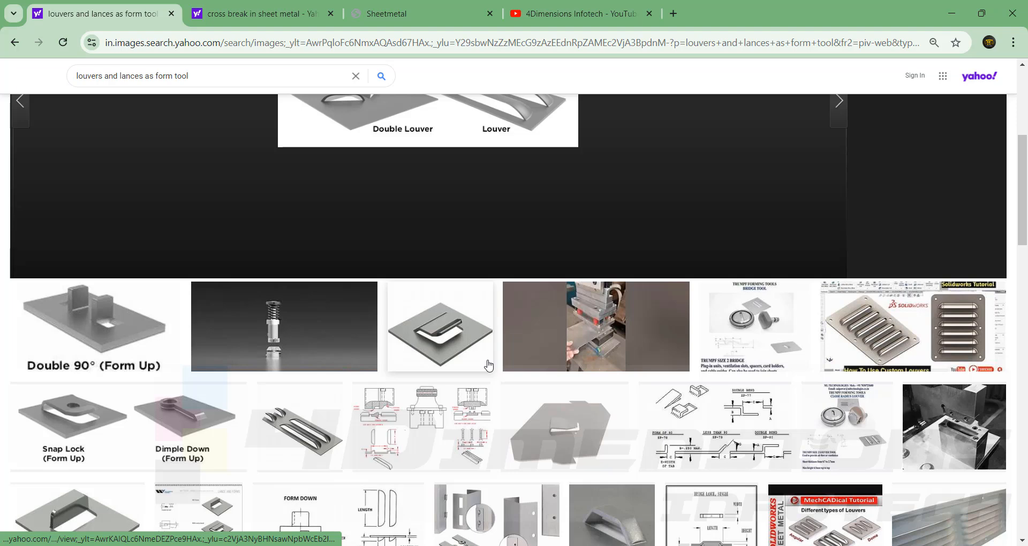
scroll(488, 364, down, 3)
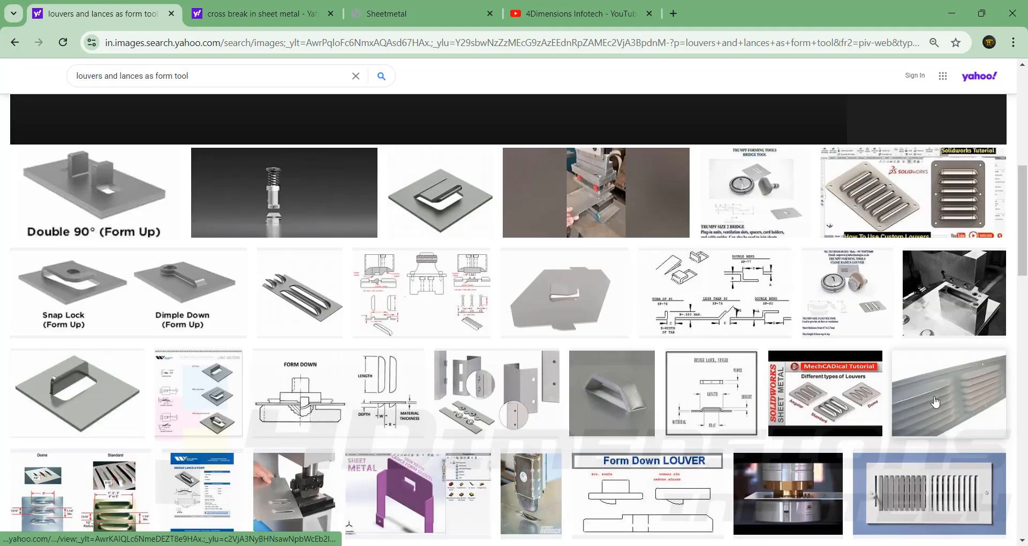
click(934, 391)
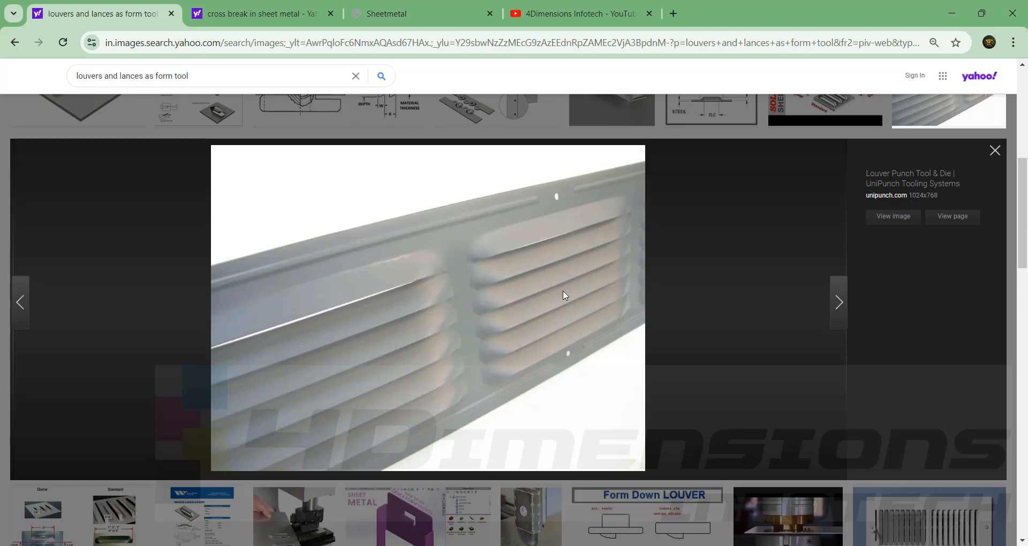
scroll(599, 293, up, 8)
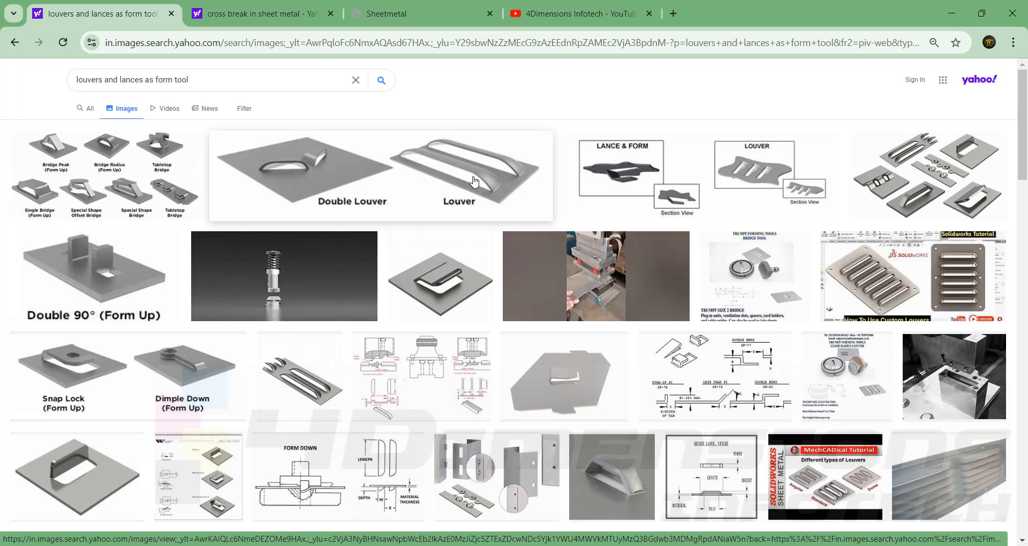
click(689, 380)
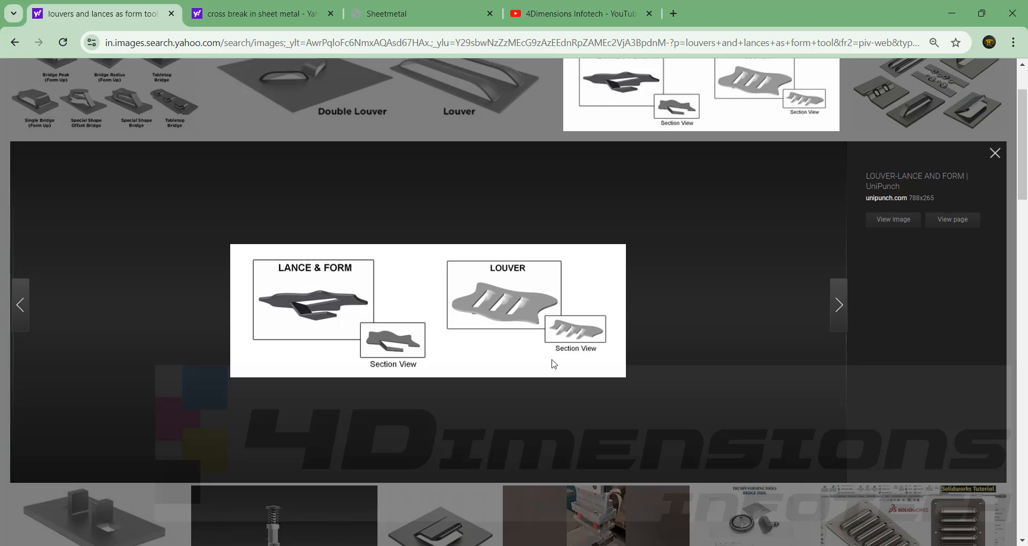
scroll(551, 360, up, 2)
click(187, 186)
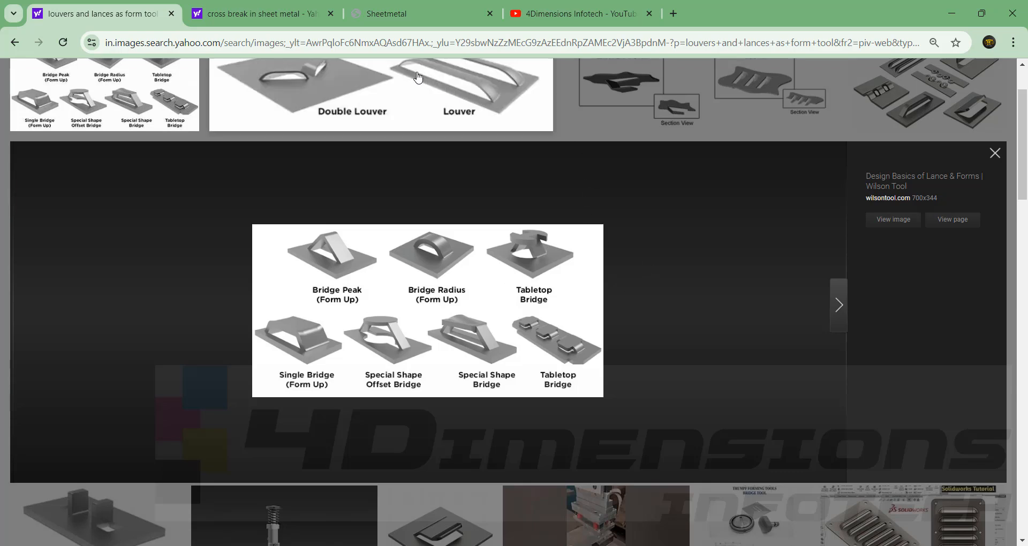
- Switch back to SOLIDWORKS and sketch an upright center rectangle about 11 mm by 169 mm at the origin on the Front Plane of Part2
mouse_move(636, 545)
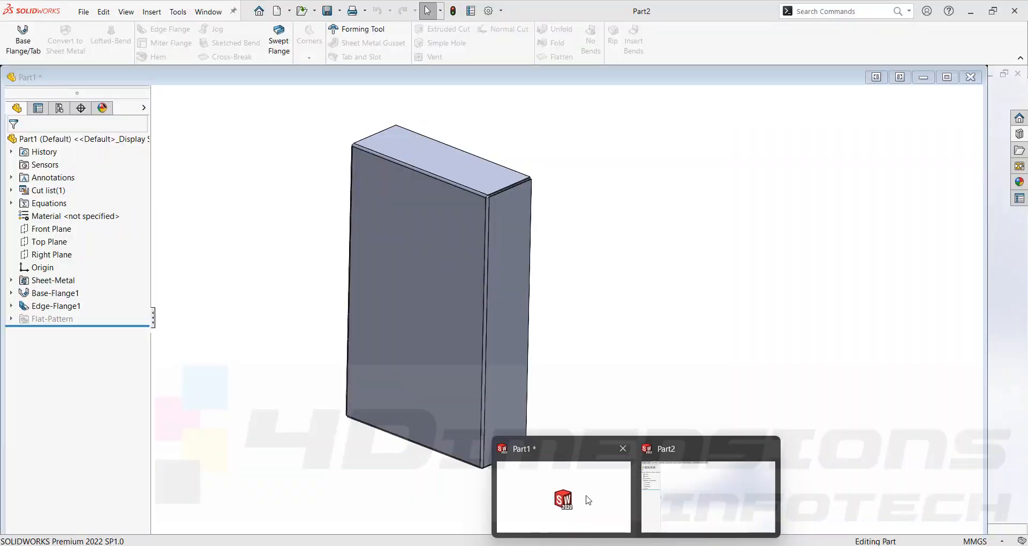
click(587, 498)
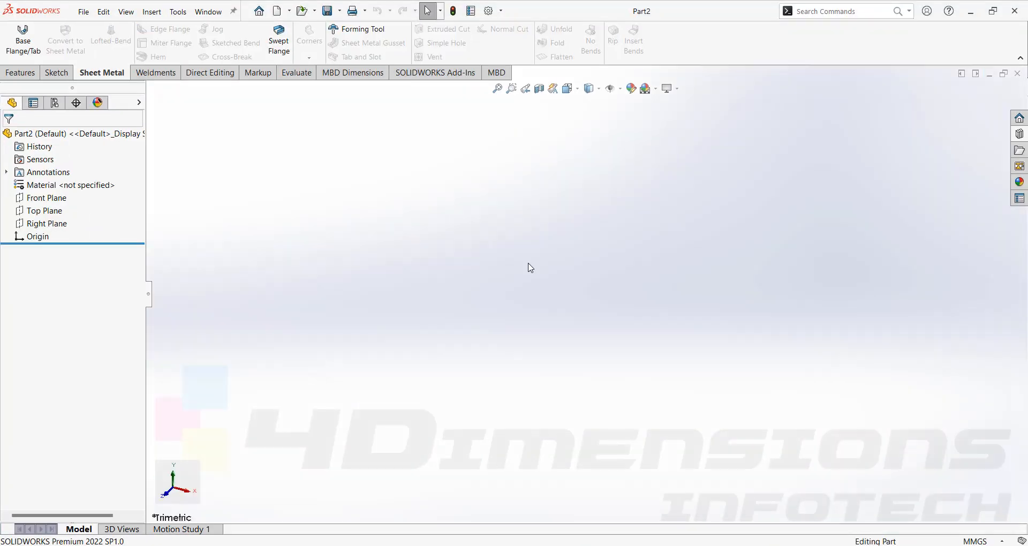
click(53, 201)
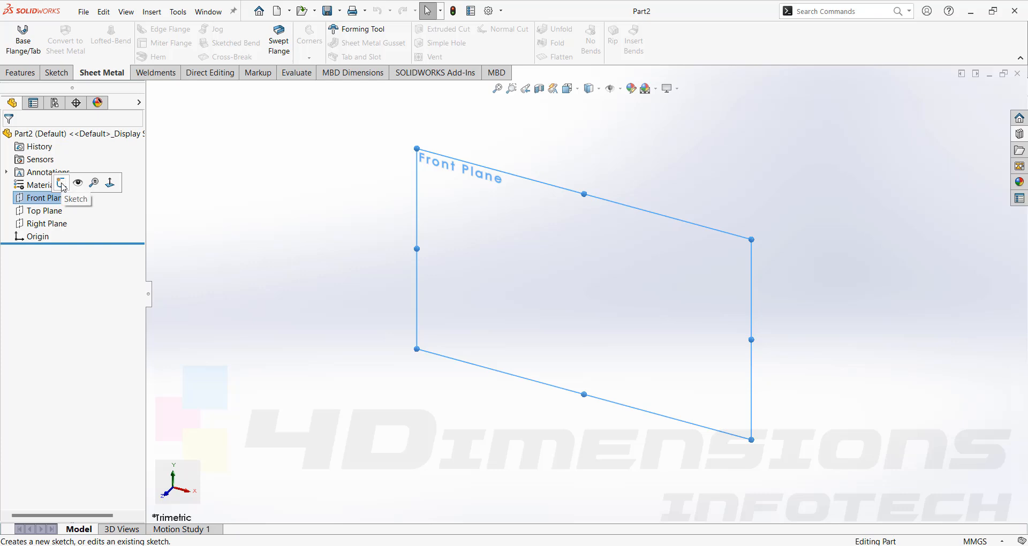
click(61, 184)
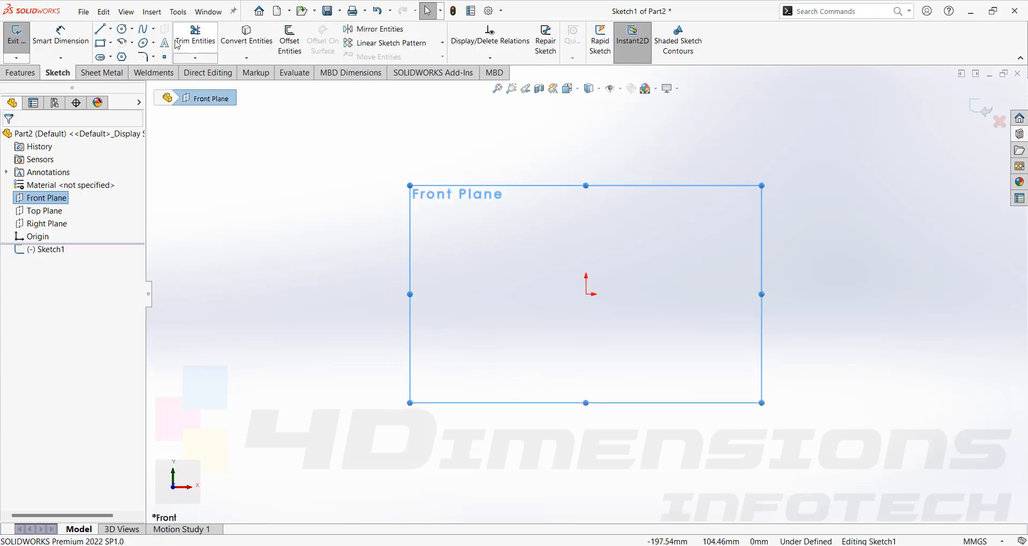
click(131, 42)
click(111, 29)
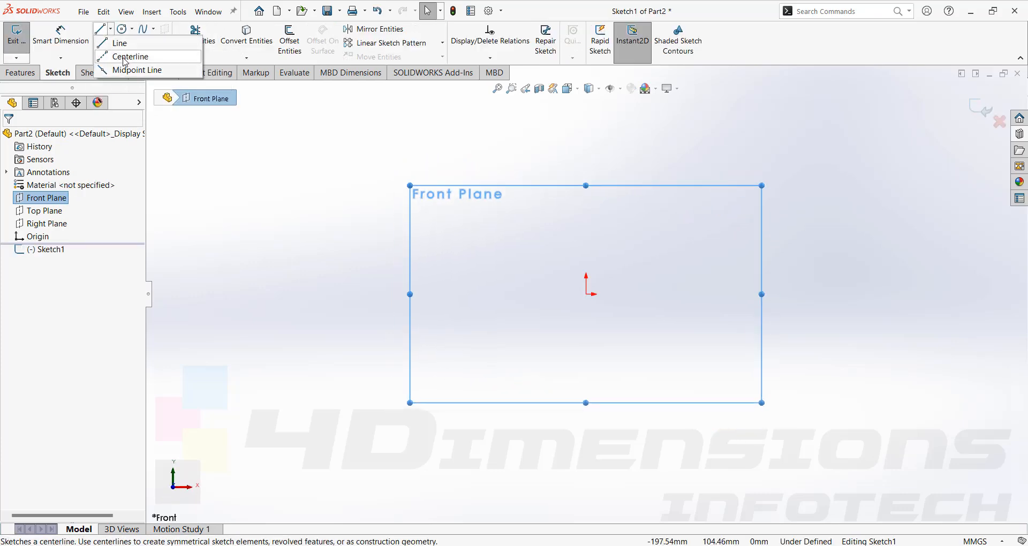
click(169, 170)
click(101, 42)
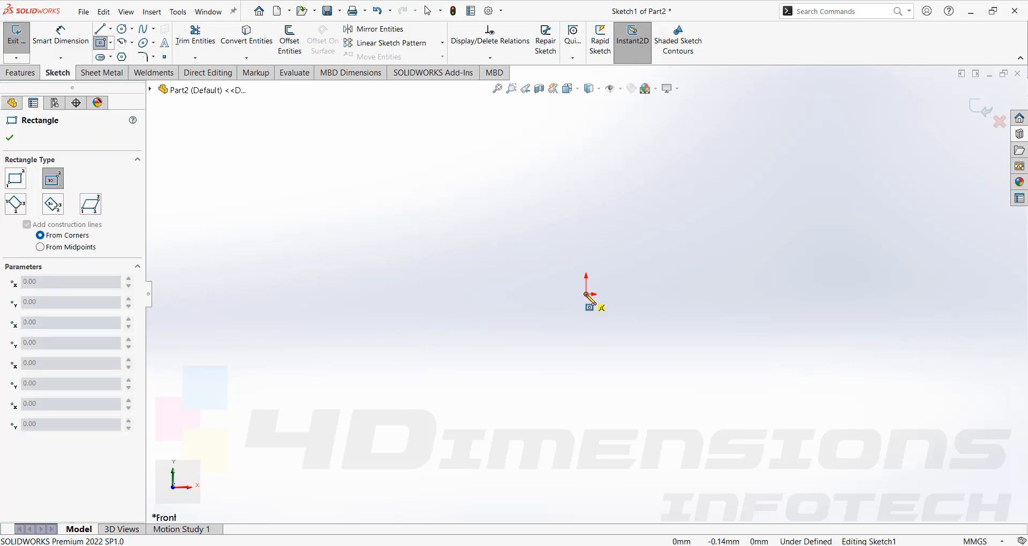
click(587, 293)
click(598, 127)
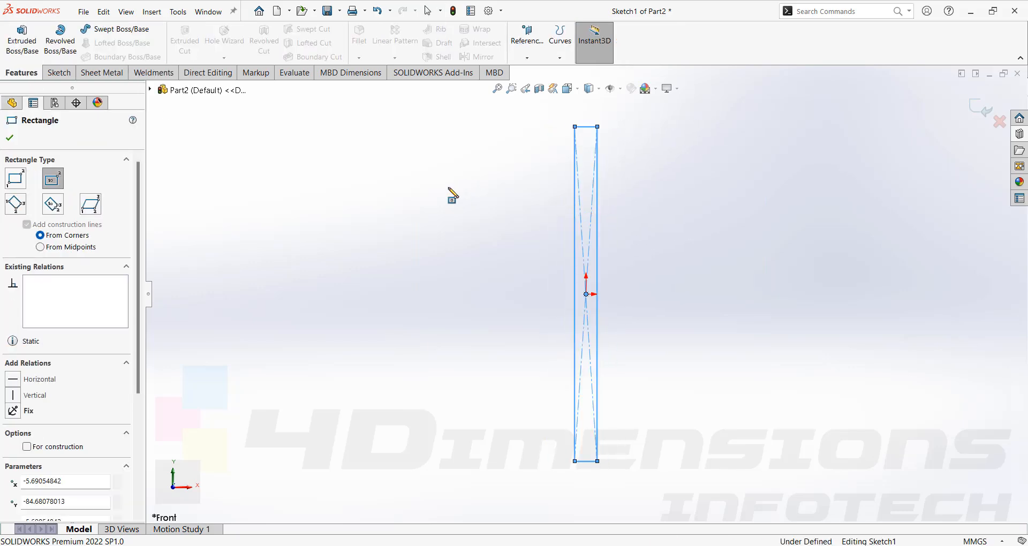
key(Escape)
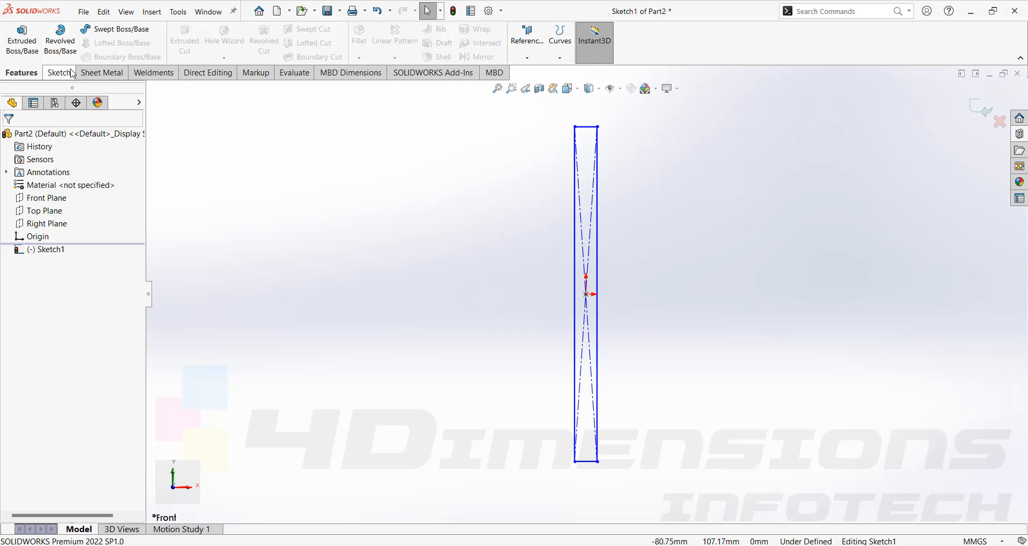
- Dimension the rectangle 200 mm high and 10 mm wide
click(69, 72)
click(74, 41)
click(575, 253)
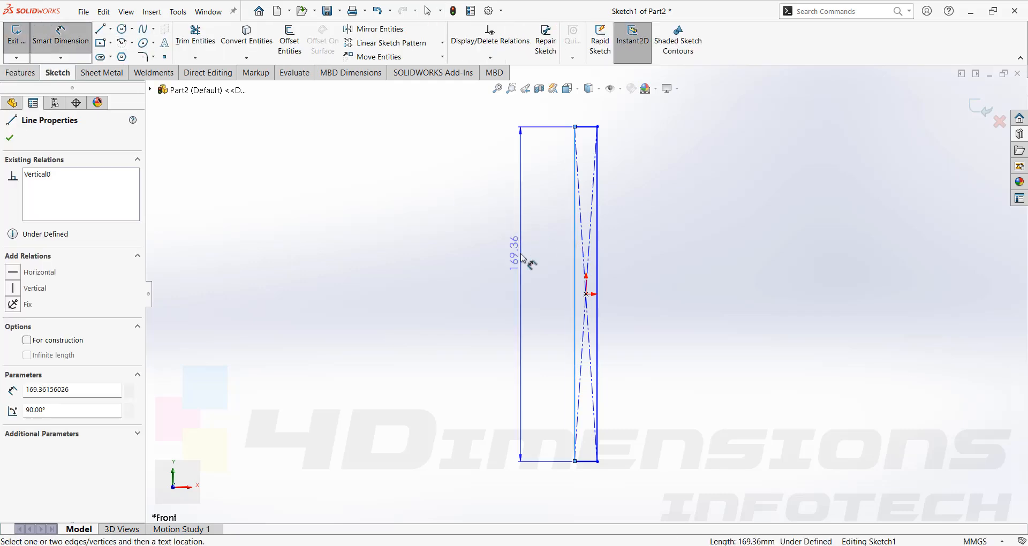
click(521, 257)
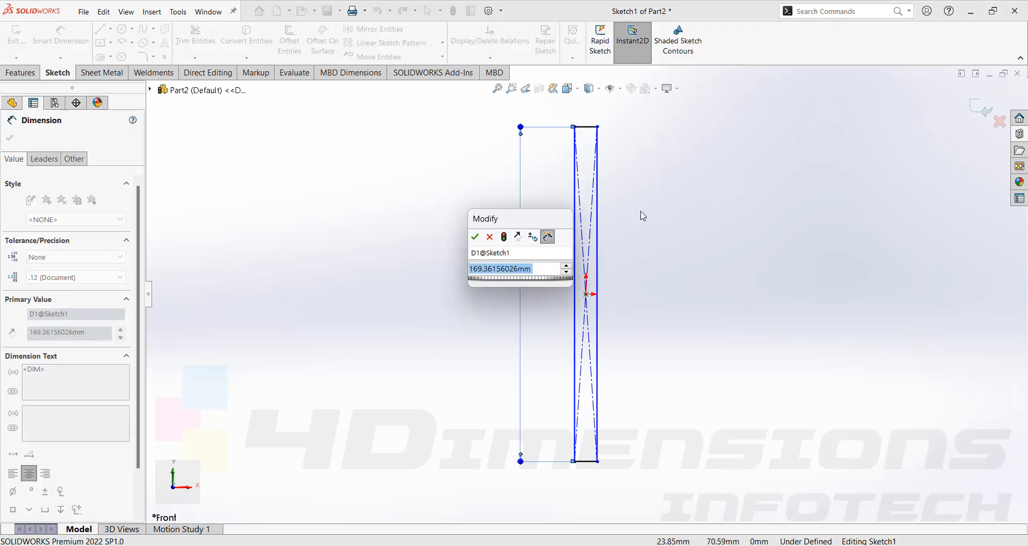
text(200)
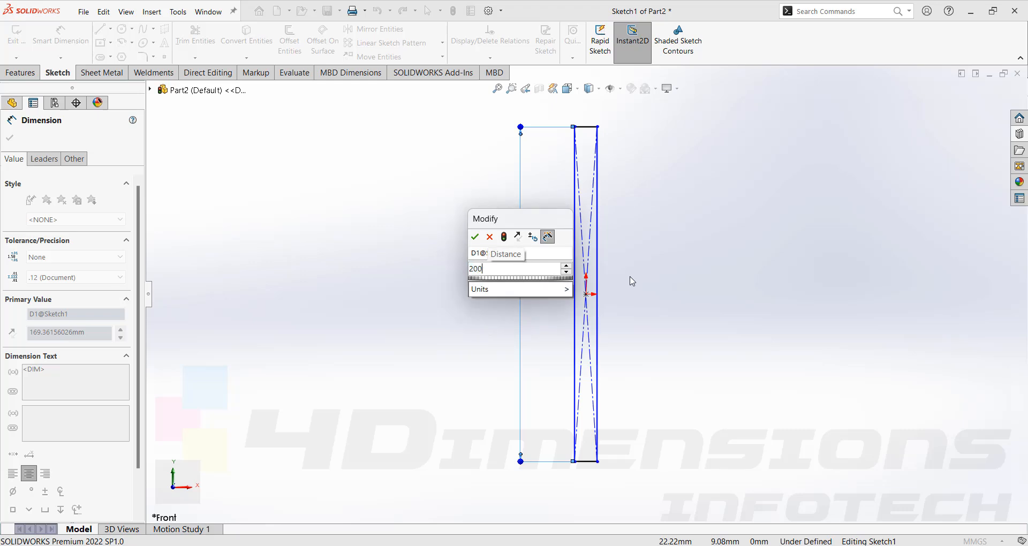
key(Return)
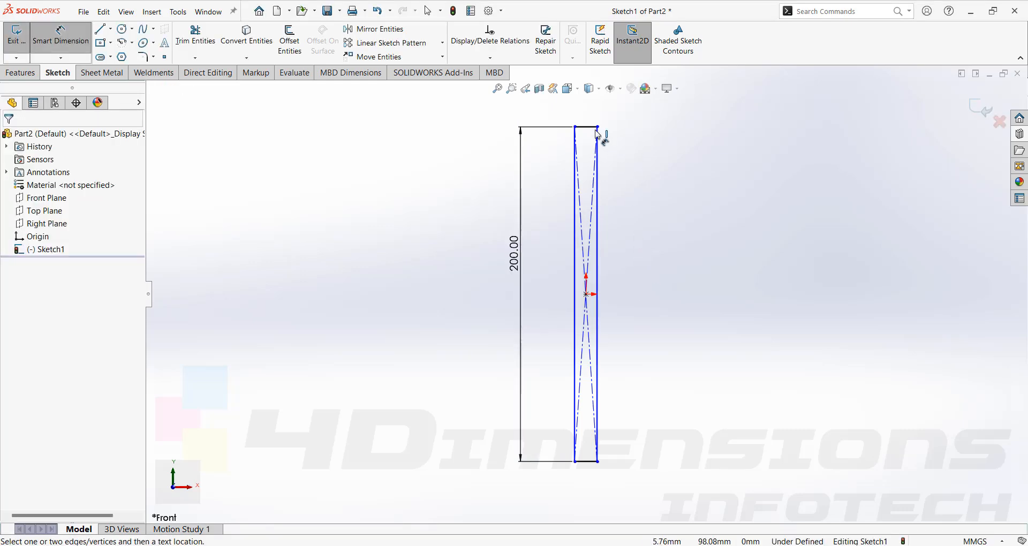
click(589, 127)
click(591, 117)
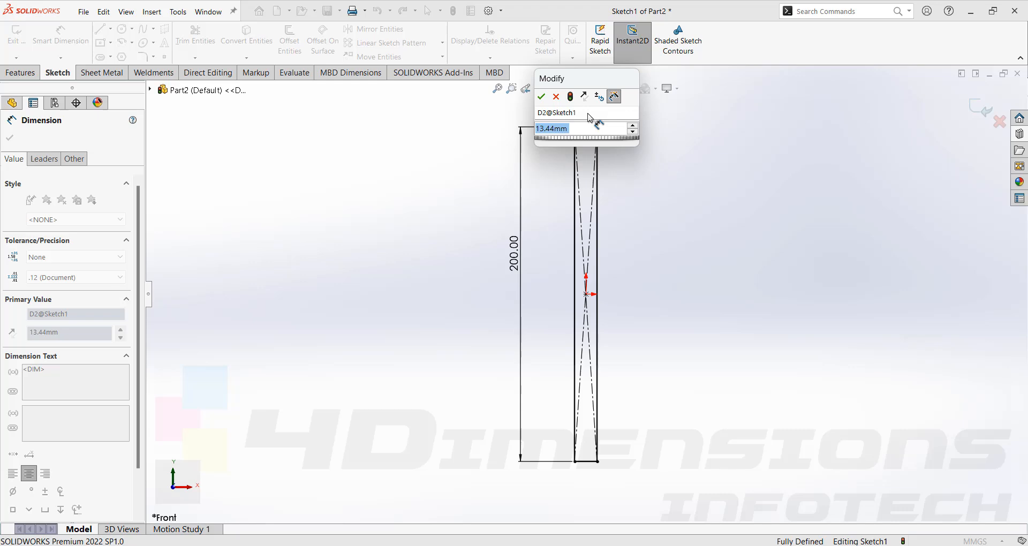
text(10)
key(Return)
click(625, 186)
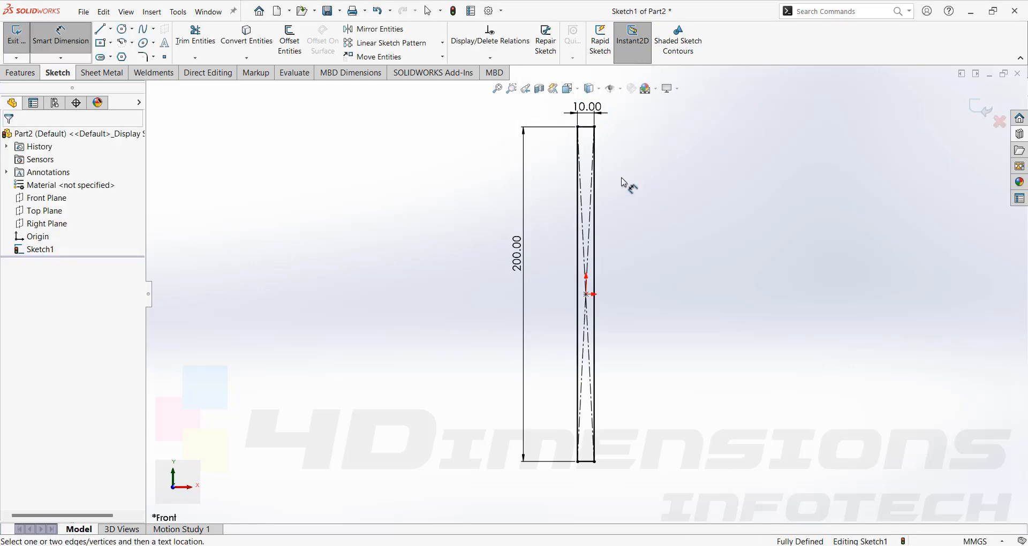
- Extrude the rectangle 100 mm with the Mid Plane end condition
click(27, 74)
click(22, 40)
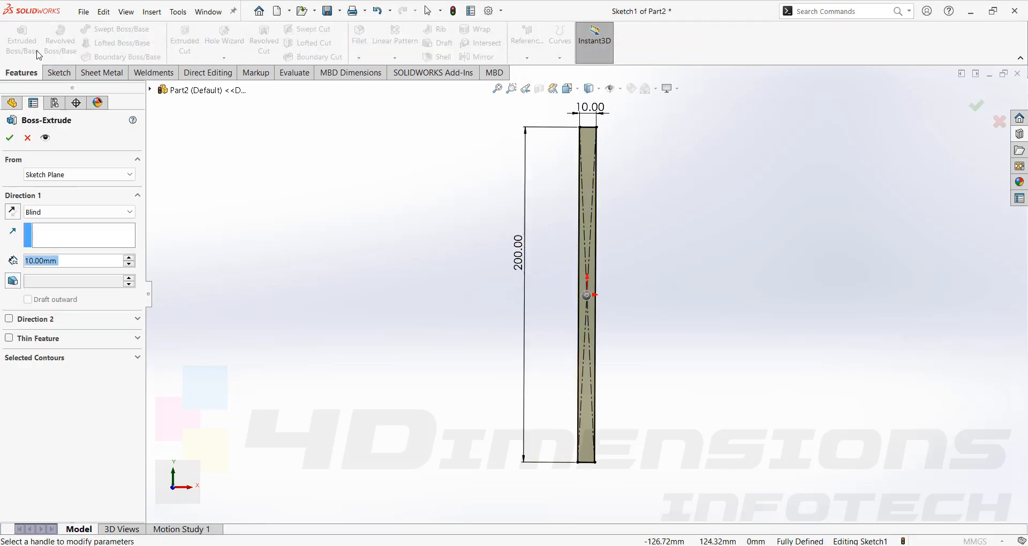
text(100)
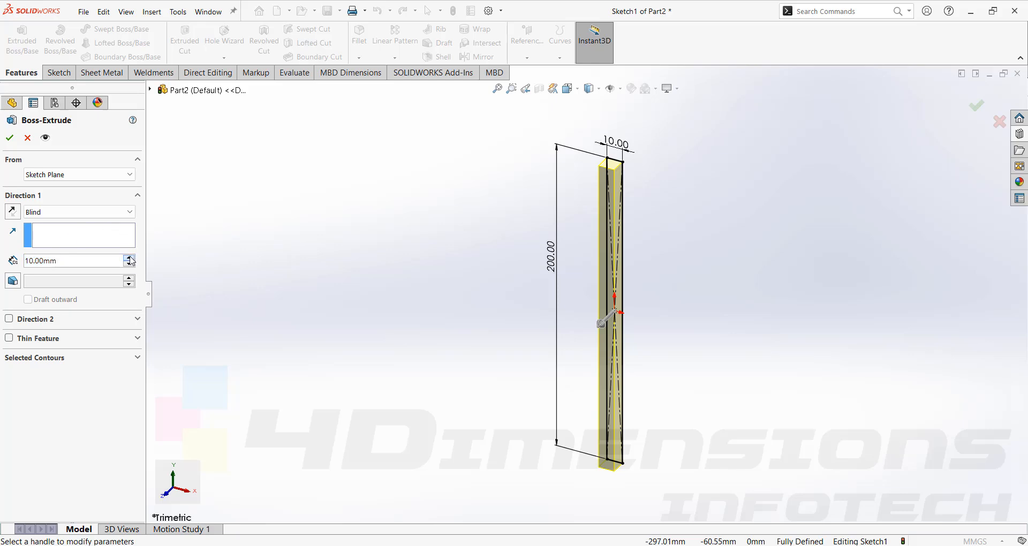
key(Return)
click(123, 211)
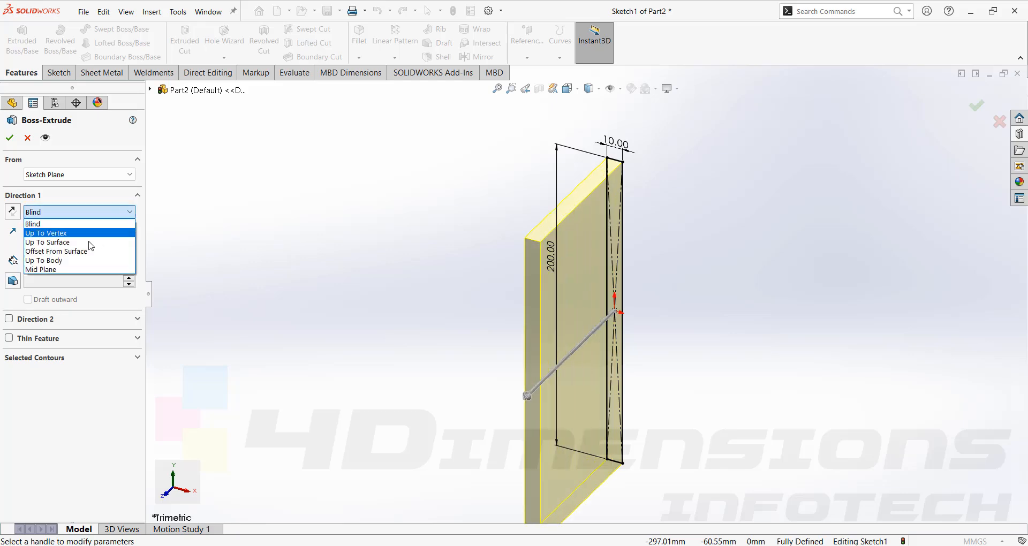
click(85, 271)
click(10, 138)
scroll(660, 163, up, 2)
click(660, 163)
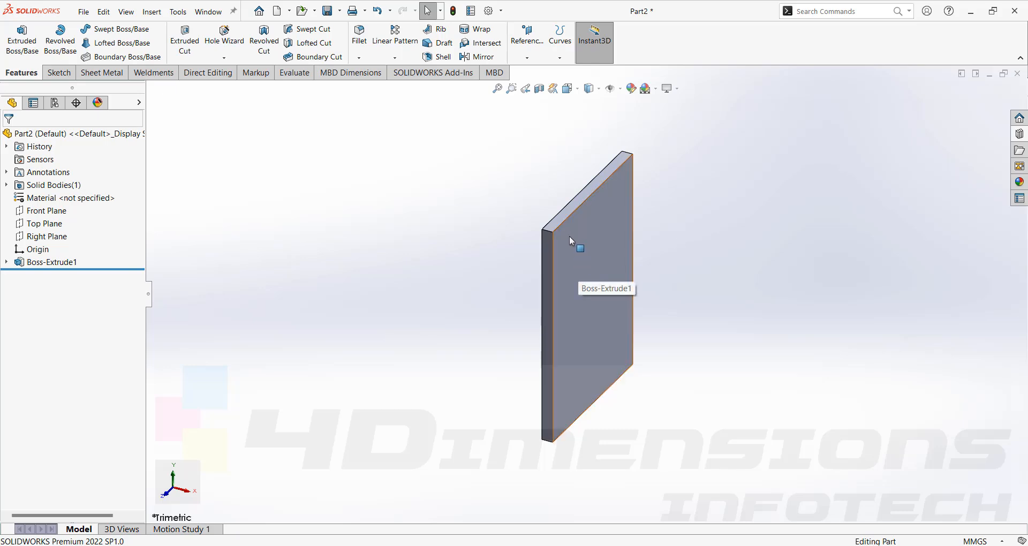
scroll(586, 338, down, 2)
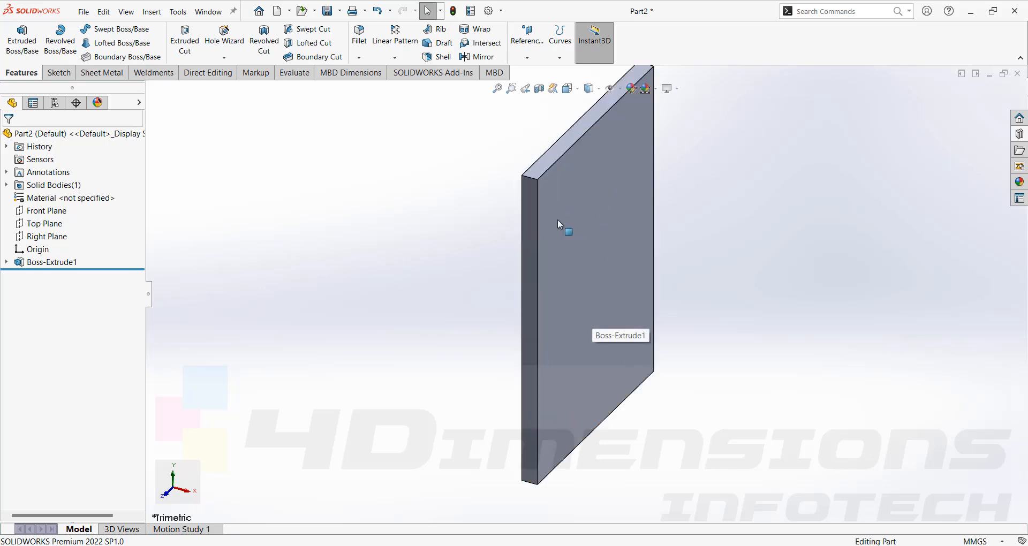
click(599, 191)
click(679, 247)
scroll(600, 278, up, 3)
scroll(600, 279, down, 2)
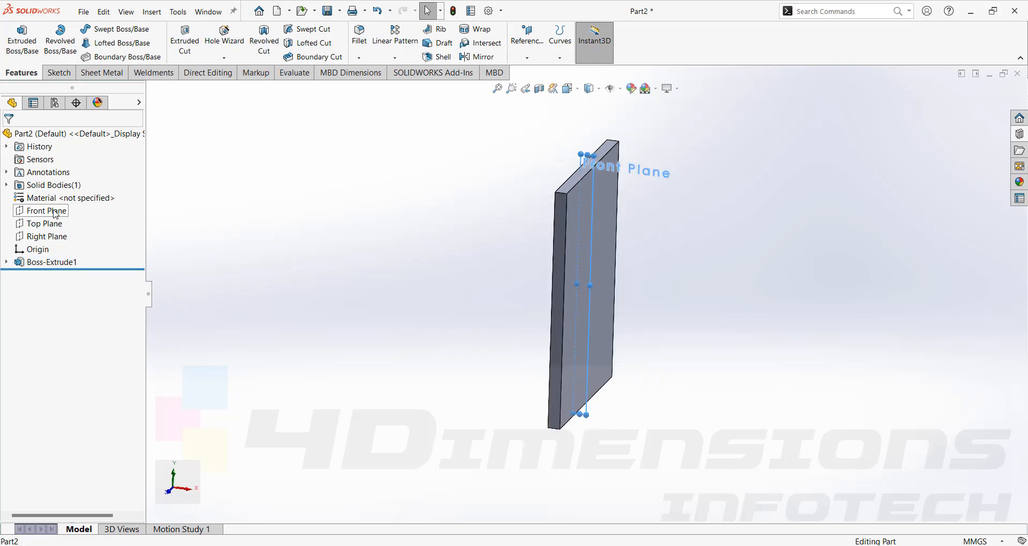
- Sketch on the Front Plane a vertical line up the plate's face and a horizontal line about 25 mm long outward from the face's midpoint
click(46, 210)
click(66, 194)
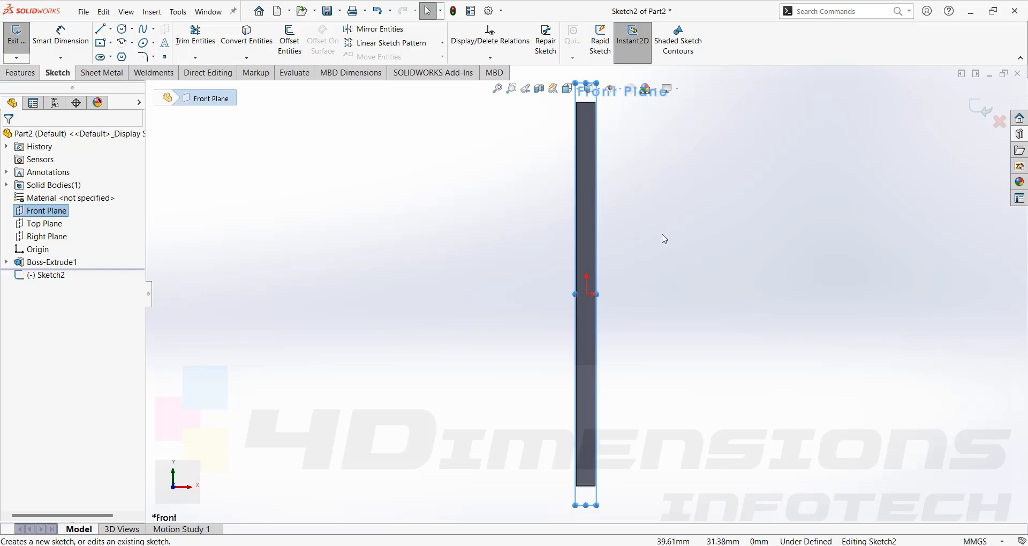
middle_drag(670, 257, 605, 291)
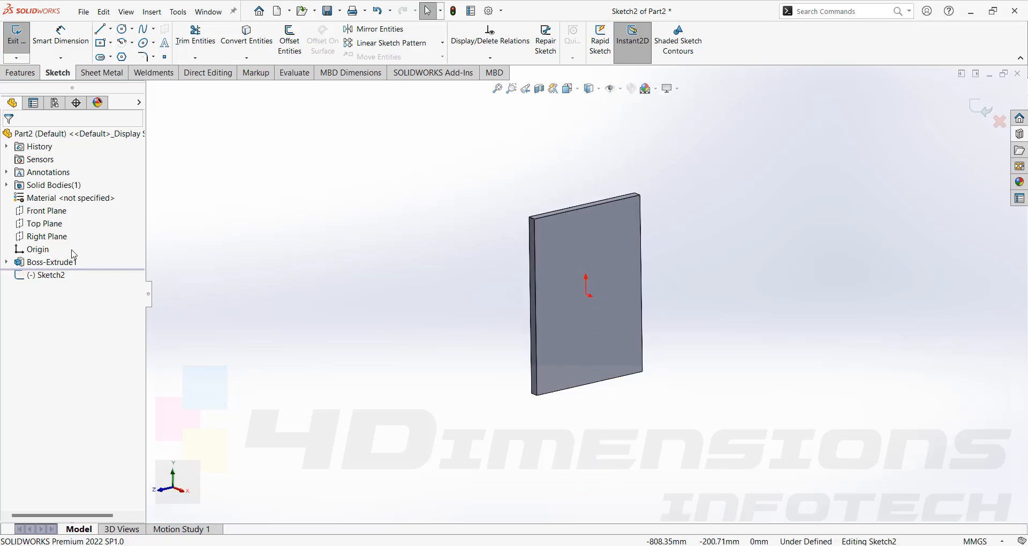
key(ctrl+8)
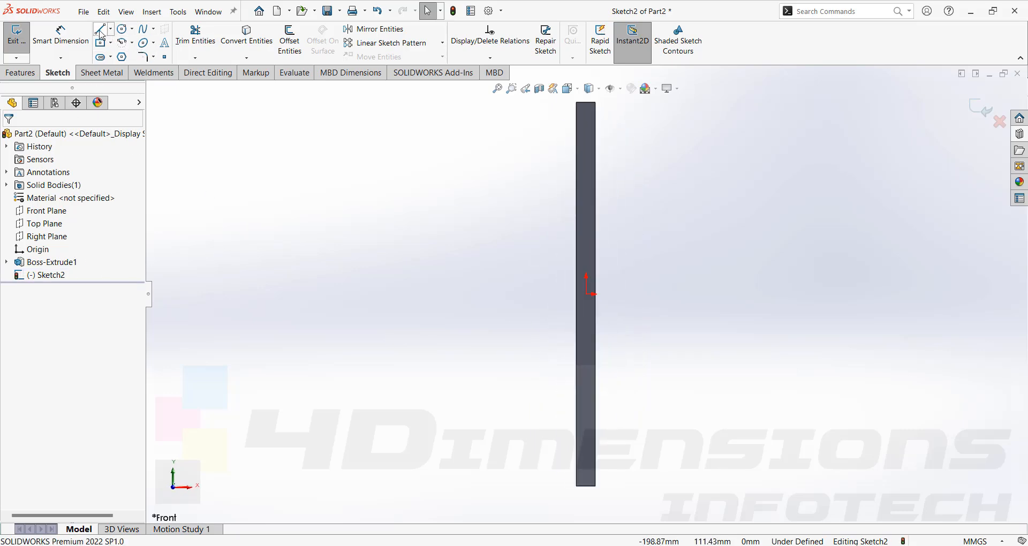
click(100, 32)
click(595, 295)
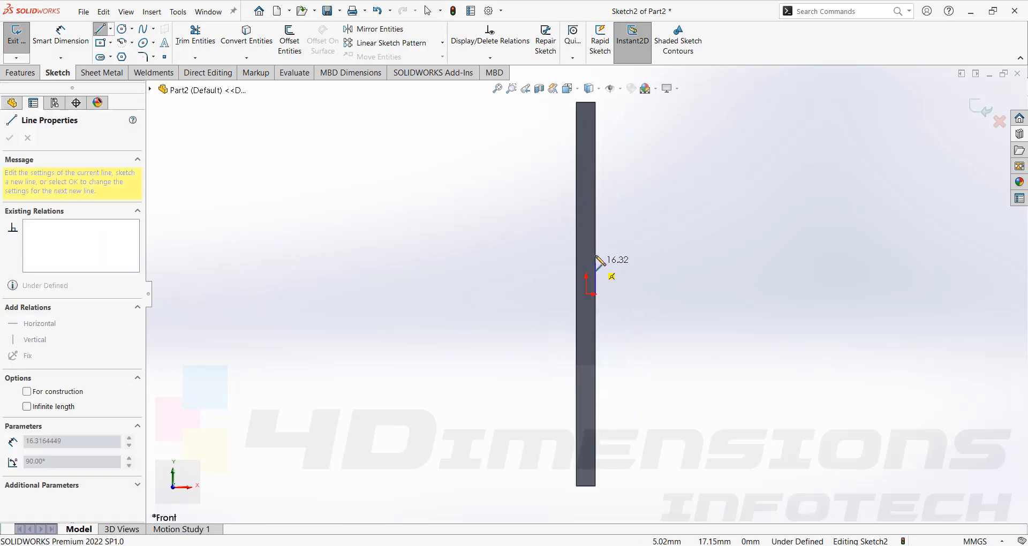
double_click(596, 252)
click(596, 294)
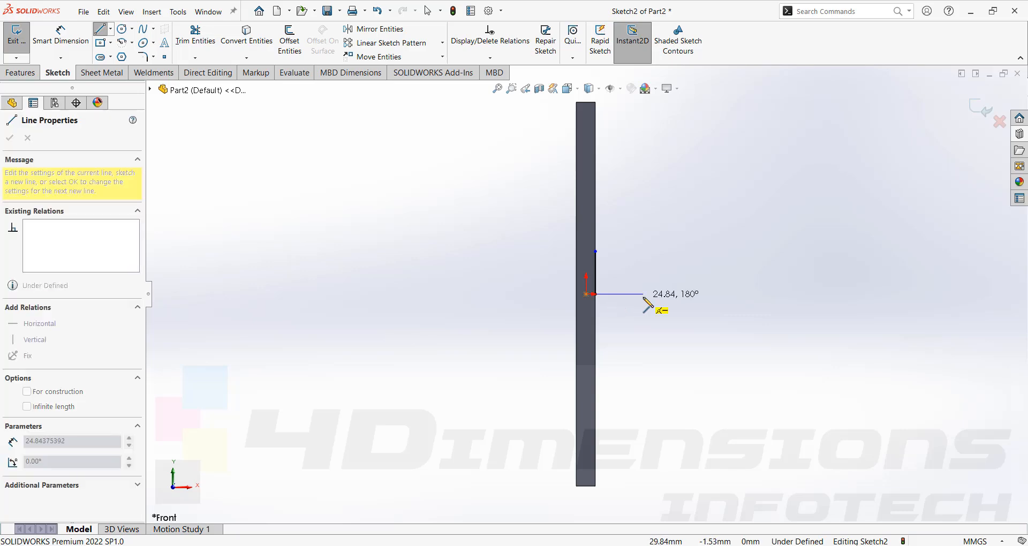
click(643, 293)
key(Escape)
- Dimension the horizontal sketch line 15 mm long
right_drag(650, 400, 646, 348)
click(631, 294)
click(631, 313)
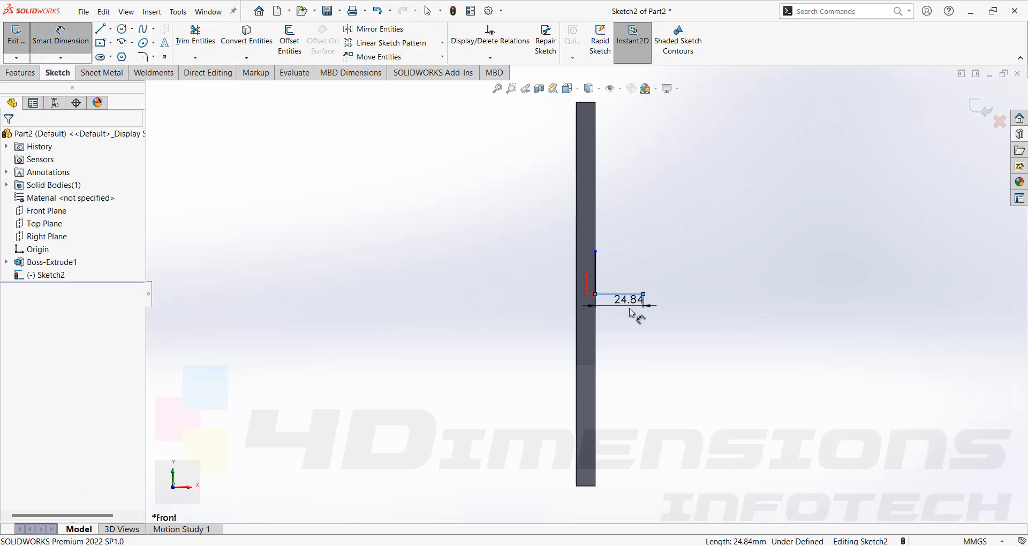
text(15)
key(Return)
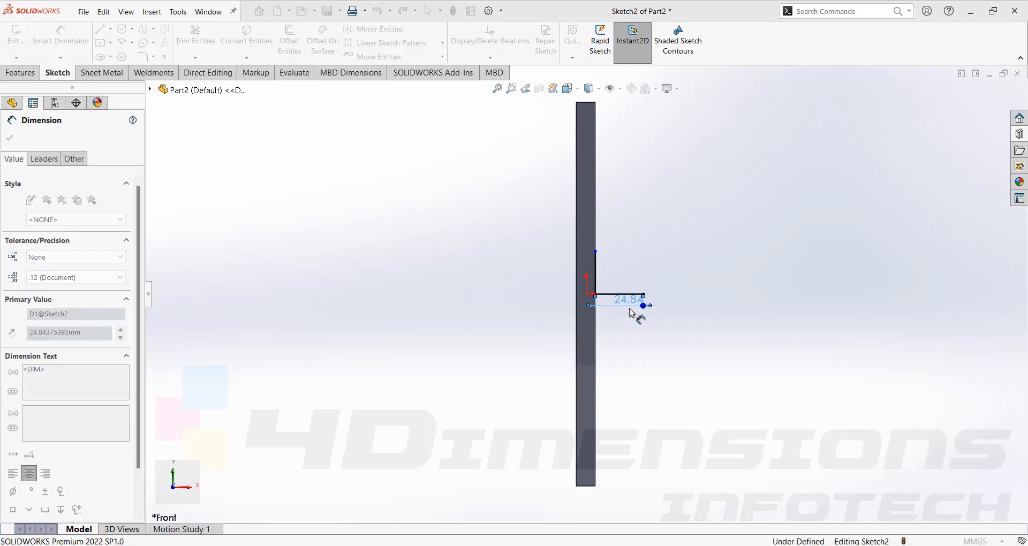
key(Escape)
key(Escape)
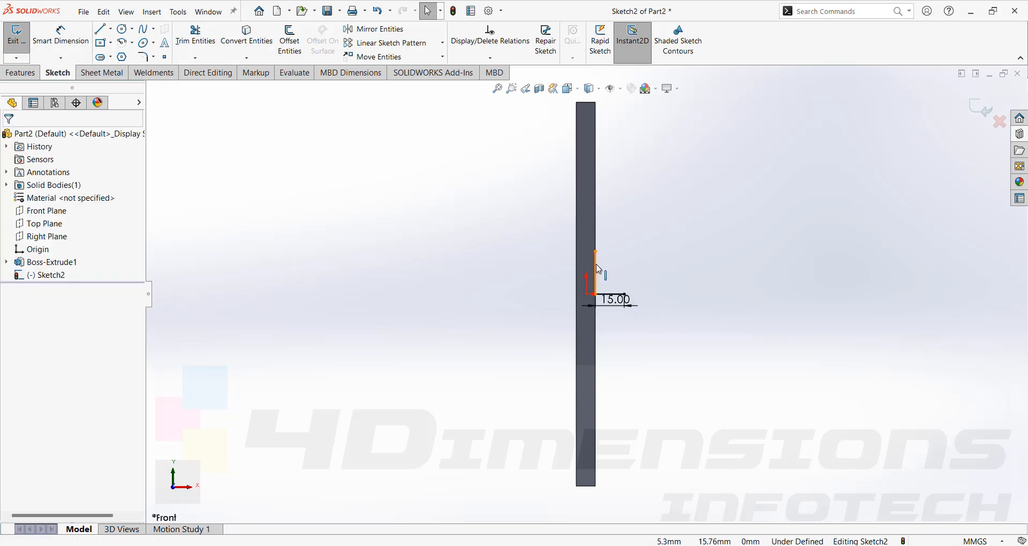
- Add an Equal relation between the horizontal line and the vertical line on the plate's face
click(596, 270)
key(Escape)
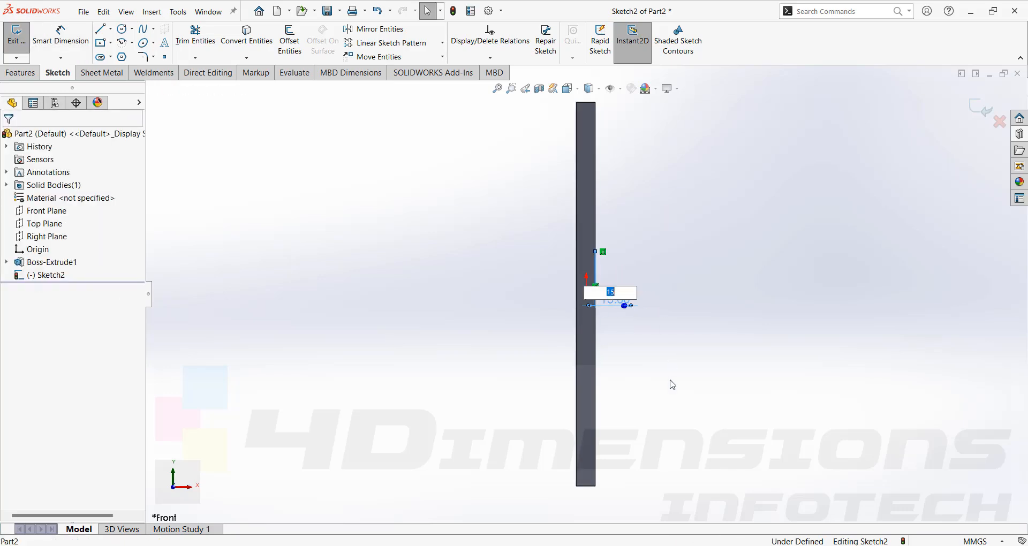
scroll(672, 384, down, 3)
click(553, 216)
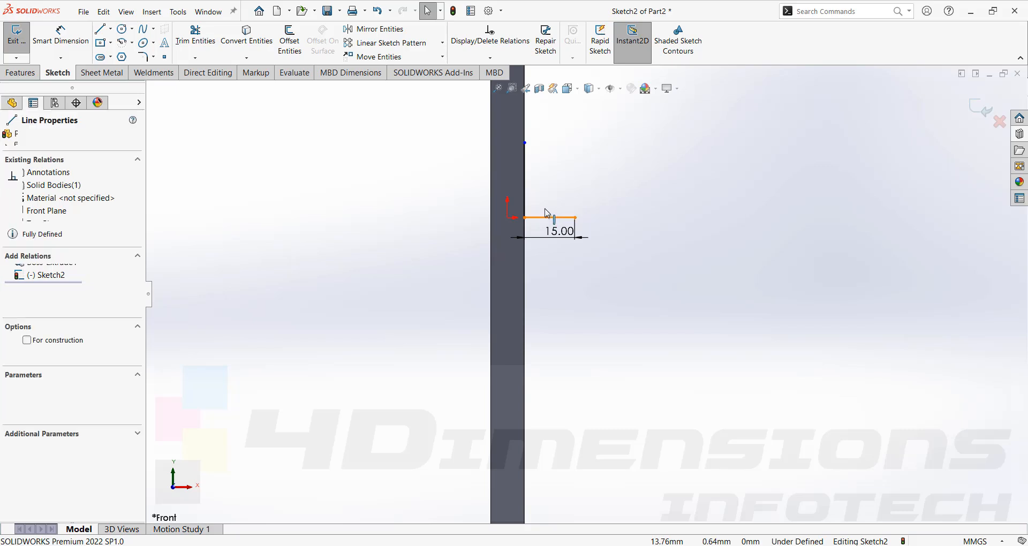
click(527, 185)
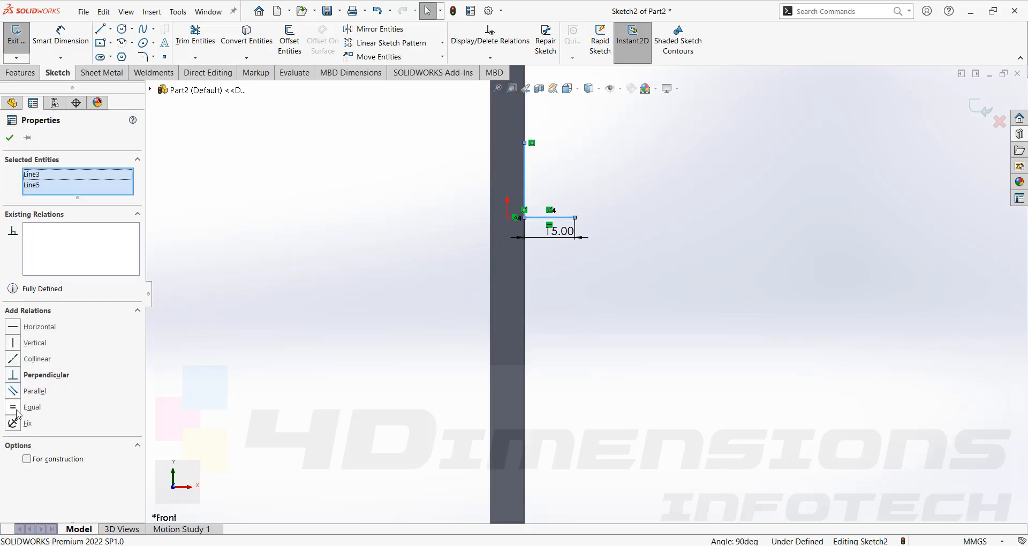
click(16, 410)
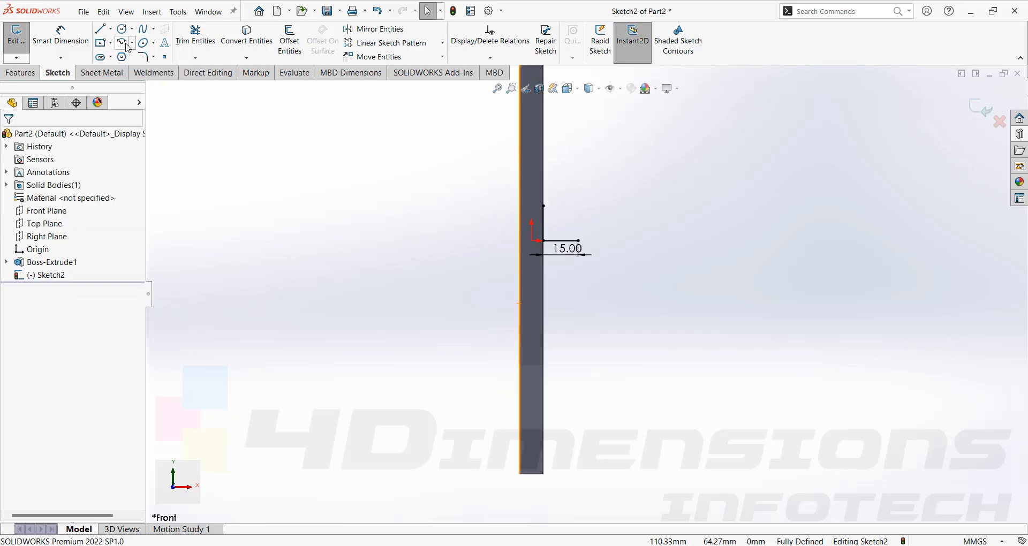
- Close the profile with a 3 Point Arc joining the free ends of the two lines into a quarter circle
click(133, 42)
click(146, 81)
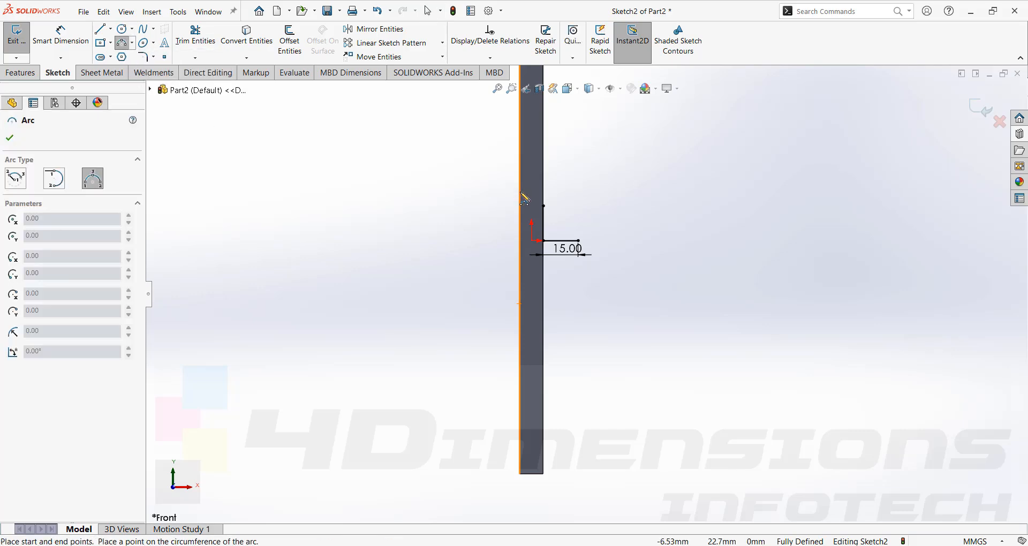
click(575, 228)
key(Escape)
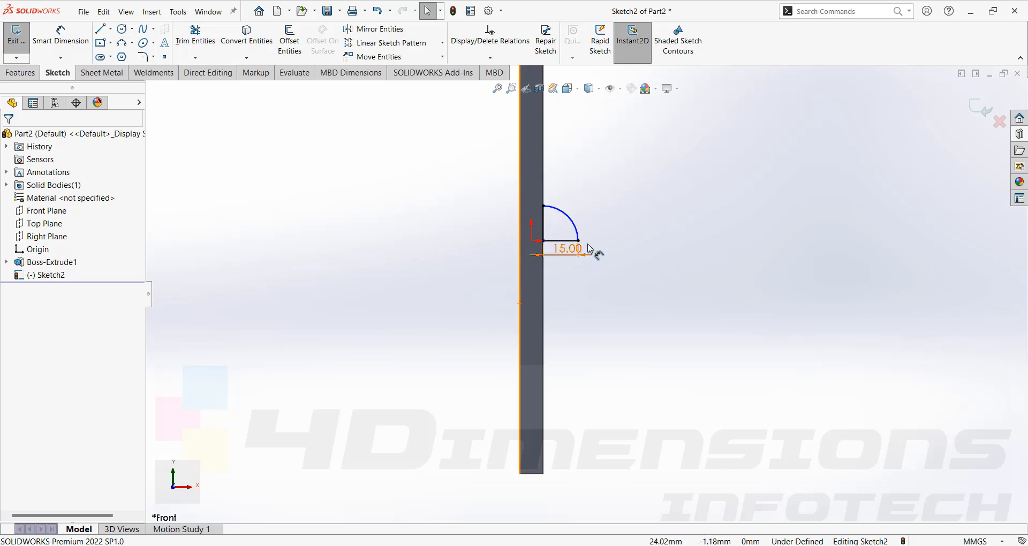
- Dimension the arc with a 15 mm radius
scroll(591, 246, down, 2)
click(567, 217)
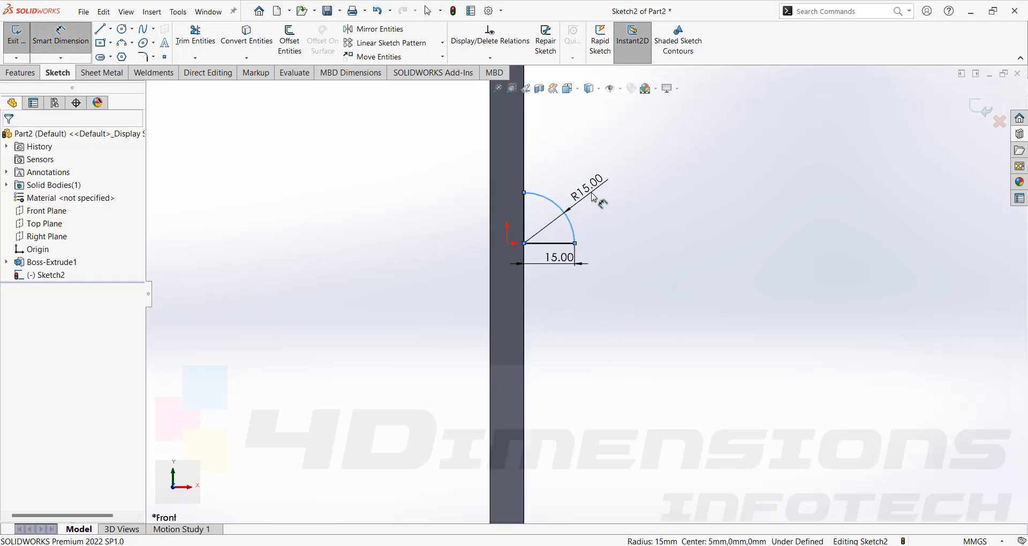
click(591, 193)
key(Return)
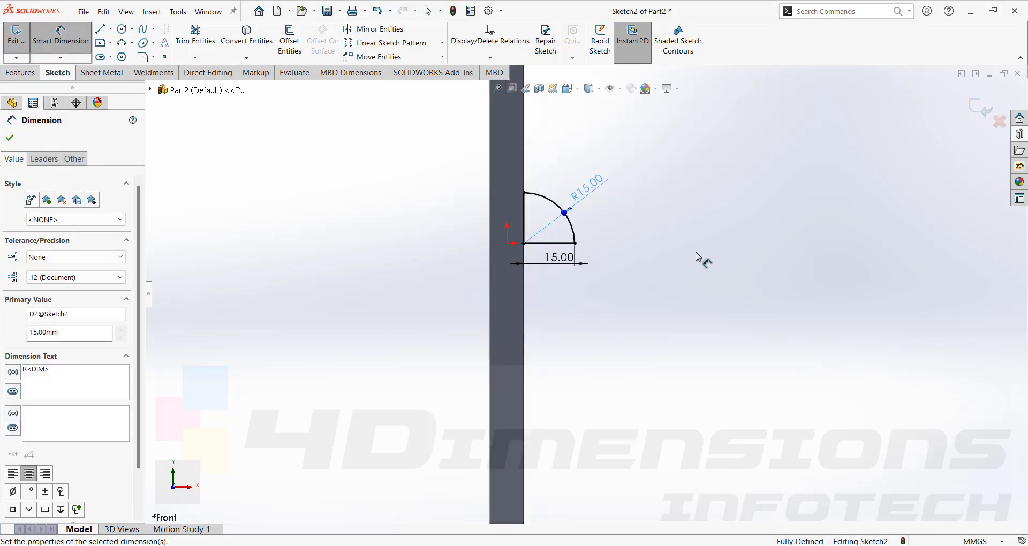
key(Escape)
- Extrude the quarter-circle profile 40 mm with the Mid Plane end condition, merged with the plate
mouse_move(532, 219)
middle_down()
mouse_move(642, 230)
mouse_move(633, 284)
middle_up()
scroll(631, 284, up, 4)
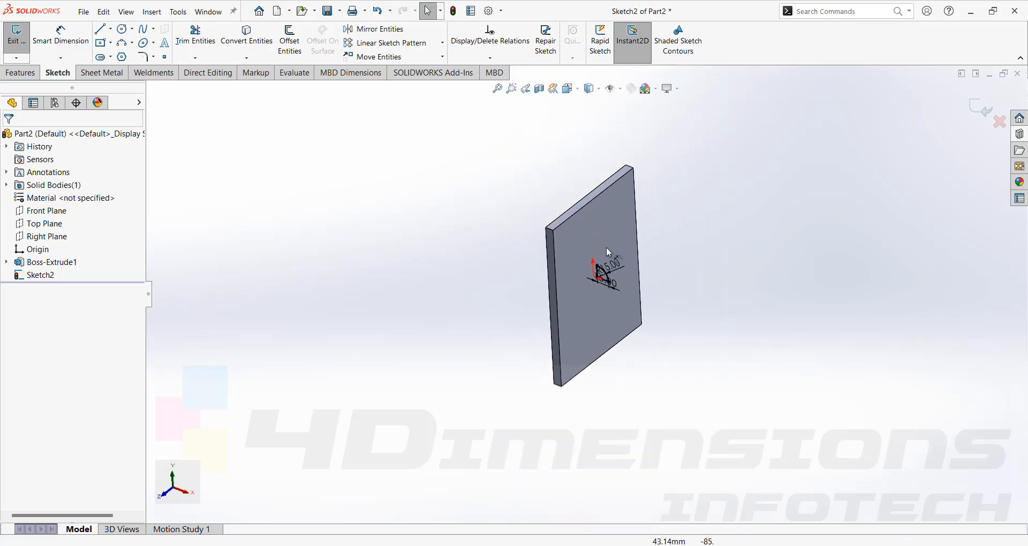
scroll(628, 285, down, 3)
scroll(627, 320, up, 1)
middle_drag(627, 320, 623, 273)
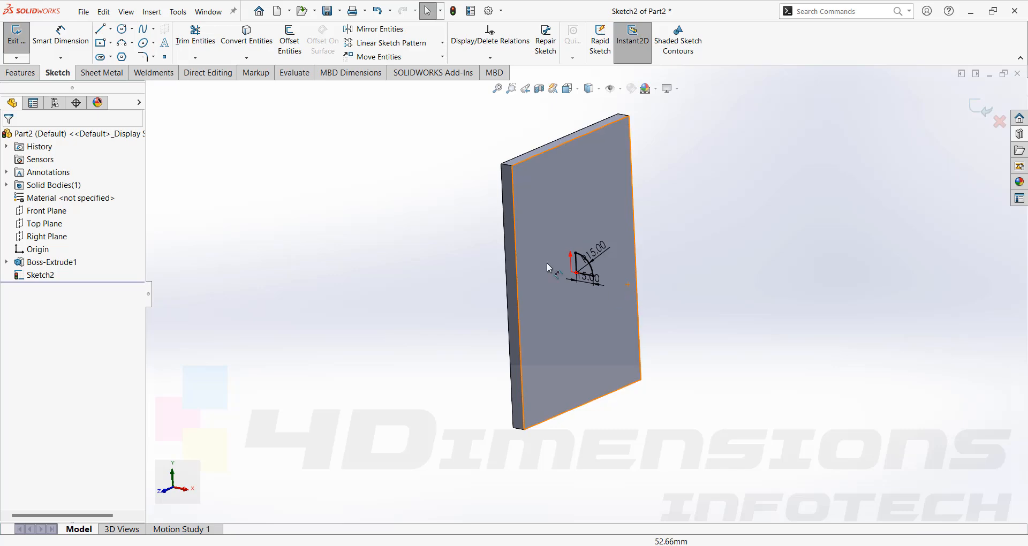
click(28, 77)
mouse_move(589, 224)
middle_down()
mouse_move(602, 229)
mouse_move(625, 295)
mouse_move(546, 295)
middle_up()
text(40)
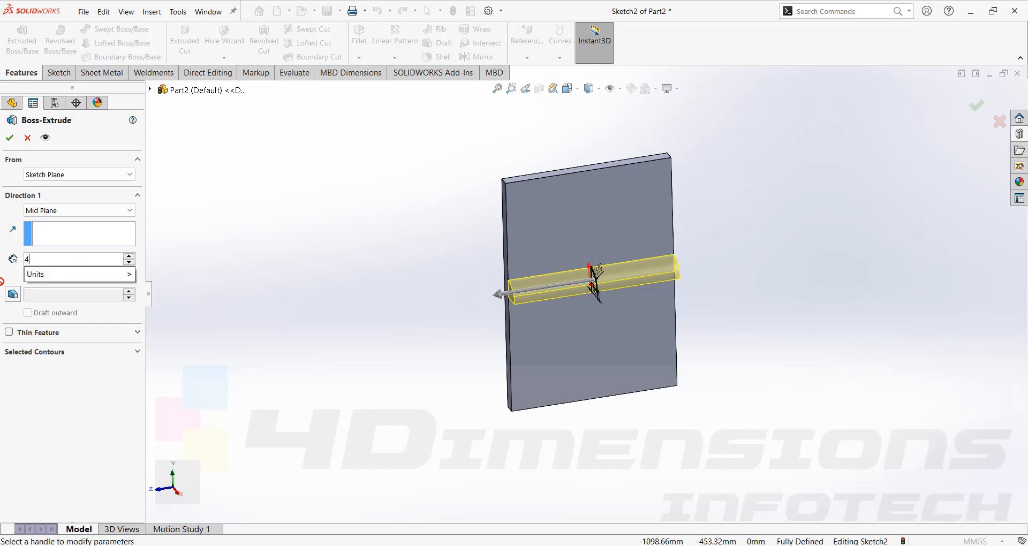
key(Return)
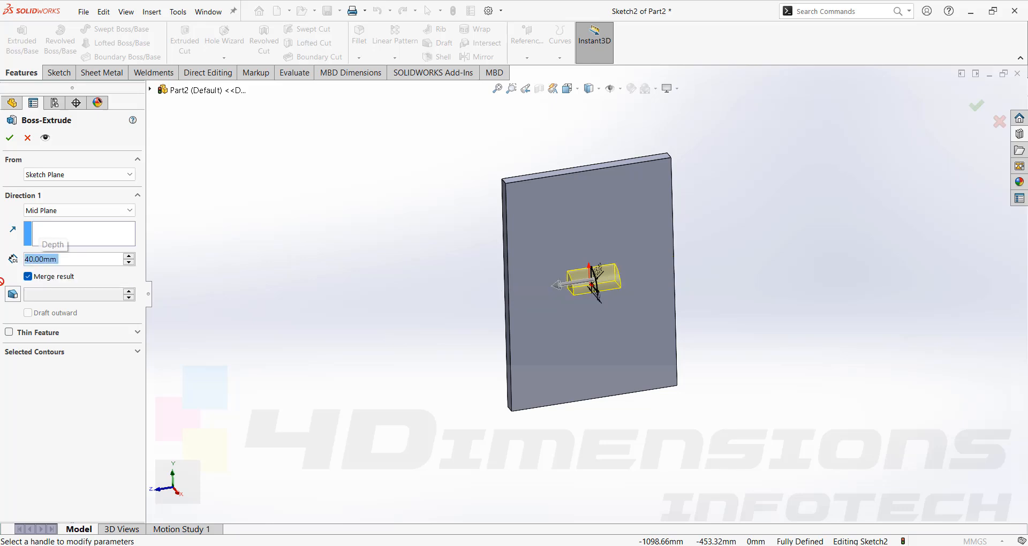
click(9, 138)
- Start a sketch on the quarter-round boss's front end face and convert the face's edges into sketch entities
scroll(595, 268, down, 5)
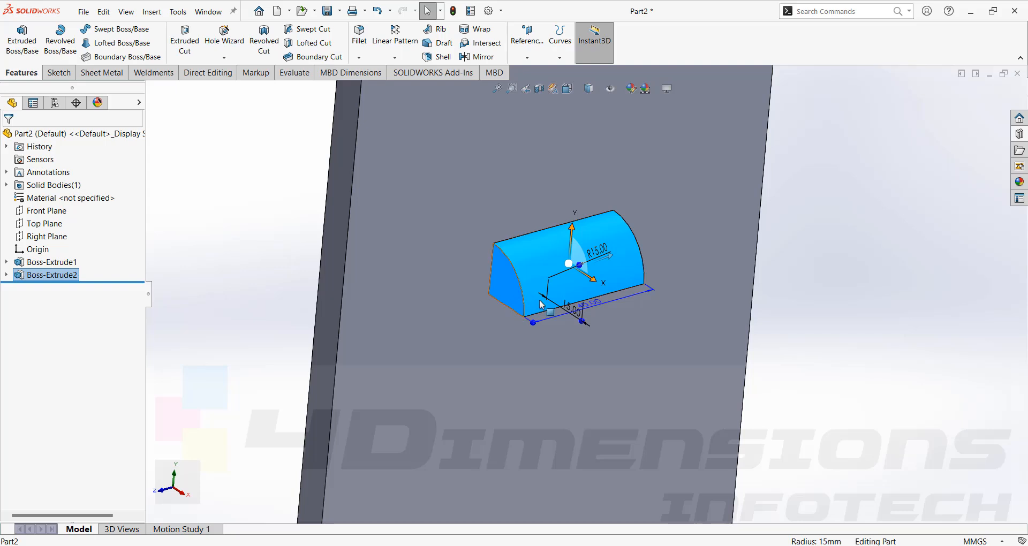
click(799, 333)
click(501, 281)
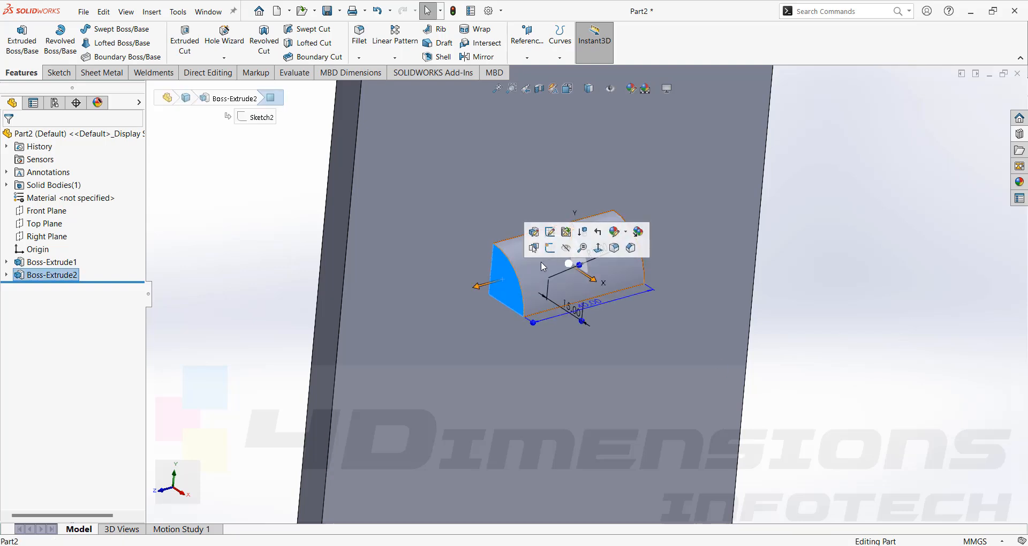
click(551, 248)
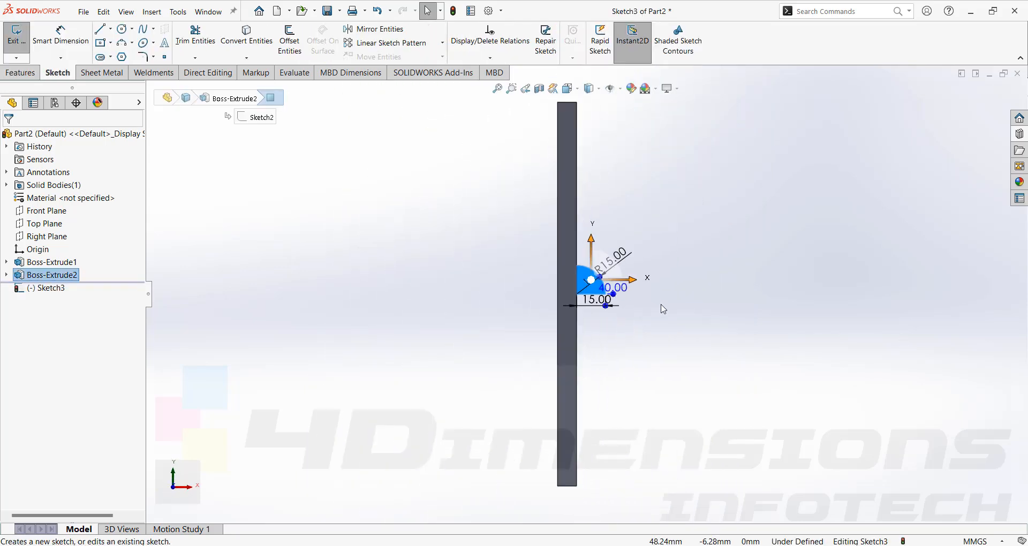
click(547, 272)
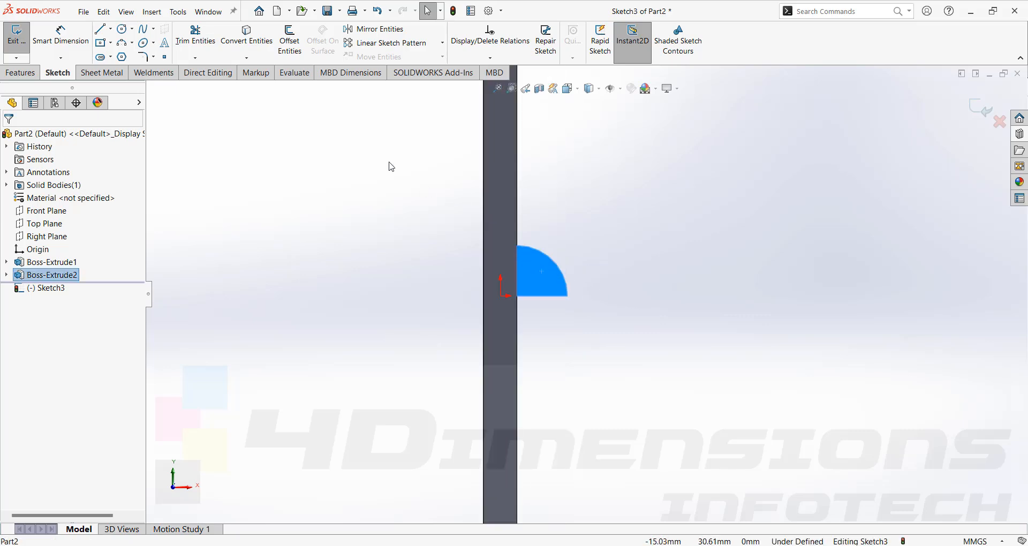
key(Escape)
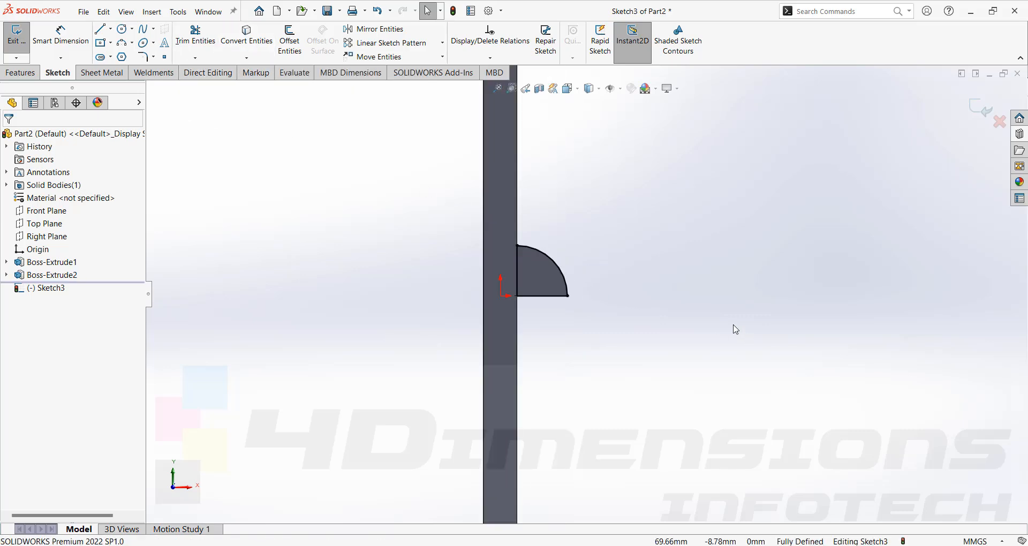
- Revolve the converted quarter-circle profile 90° about its vertical line on the plate's face, merging the result
middle_drag(731, 328, 689, 376)
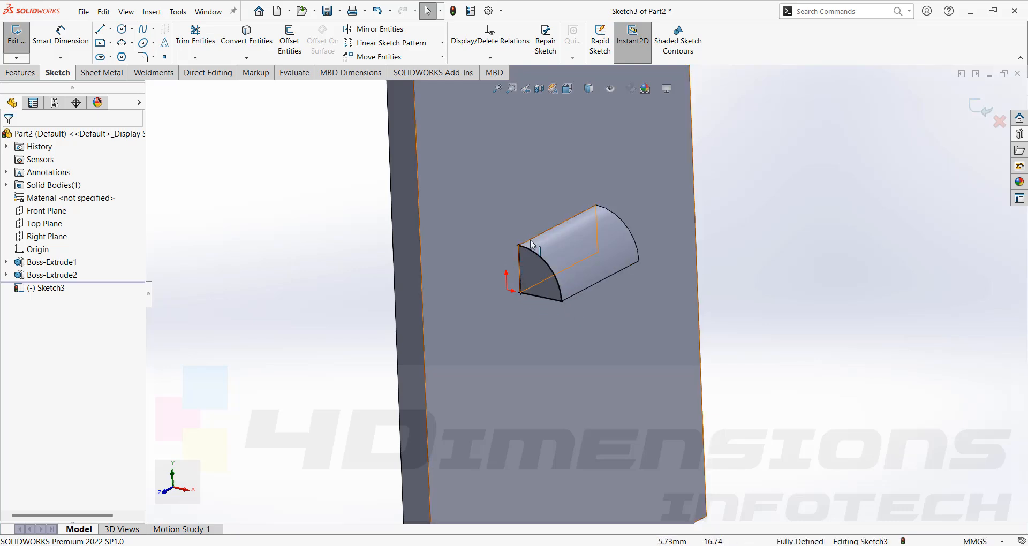
click(20, 74)
click(61, 40)
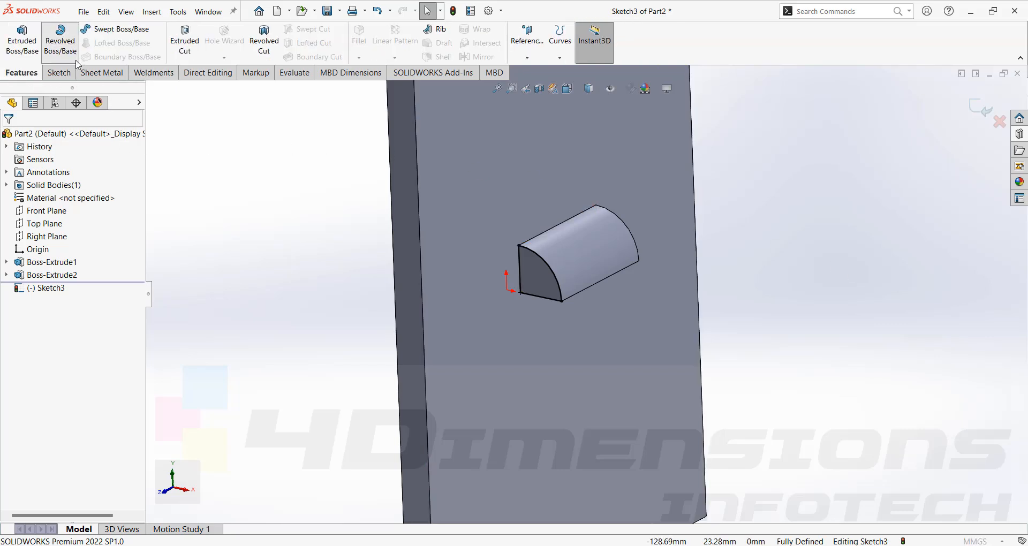
click(521, 260)
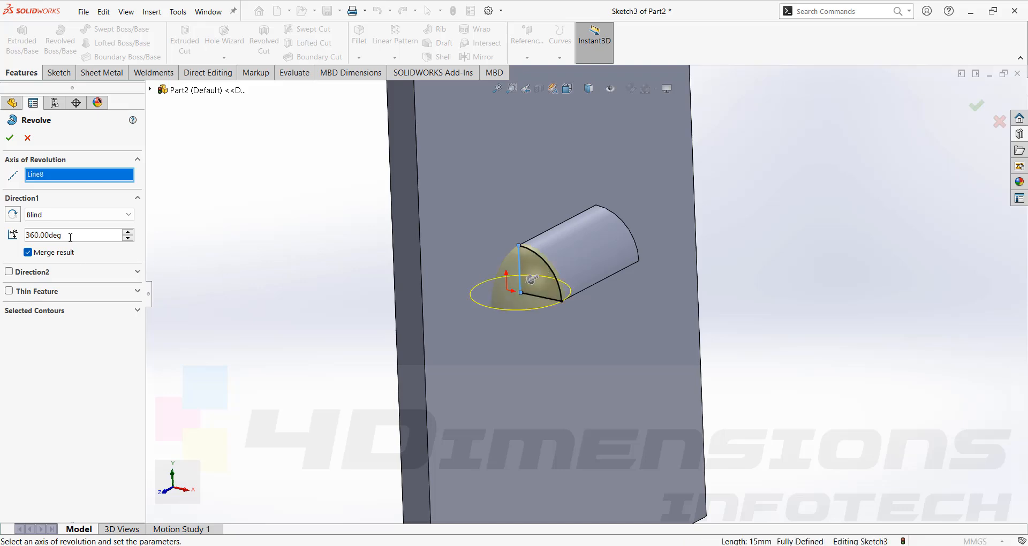
text(90)
key(Return)
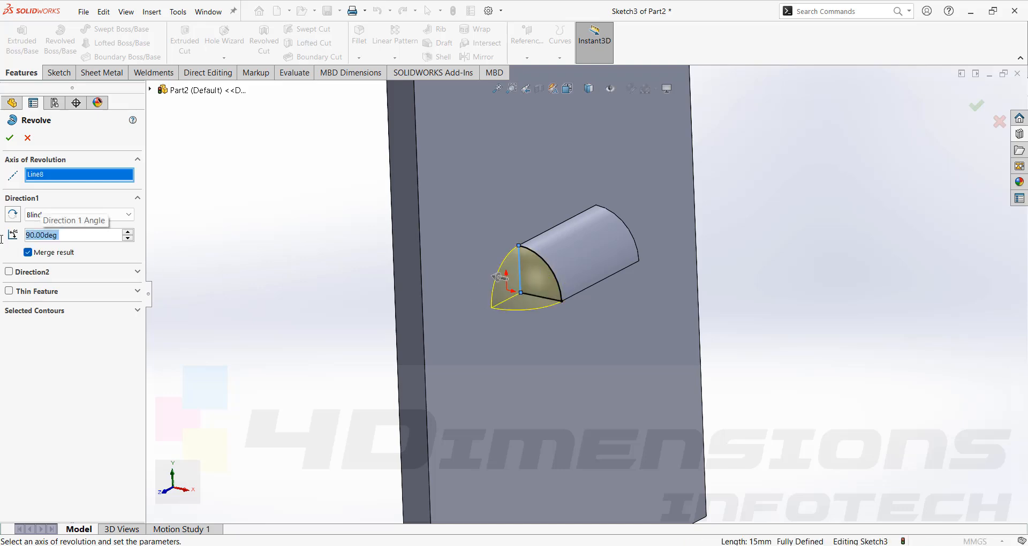
click(11, 141)
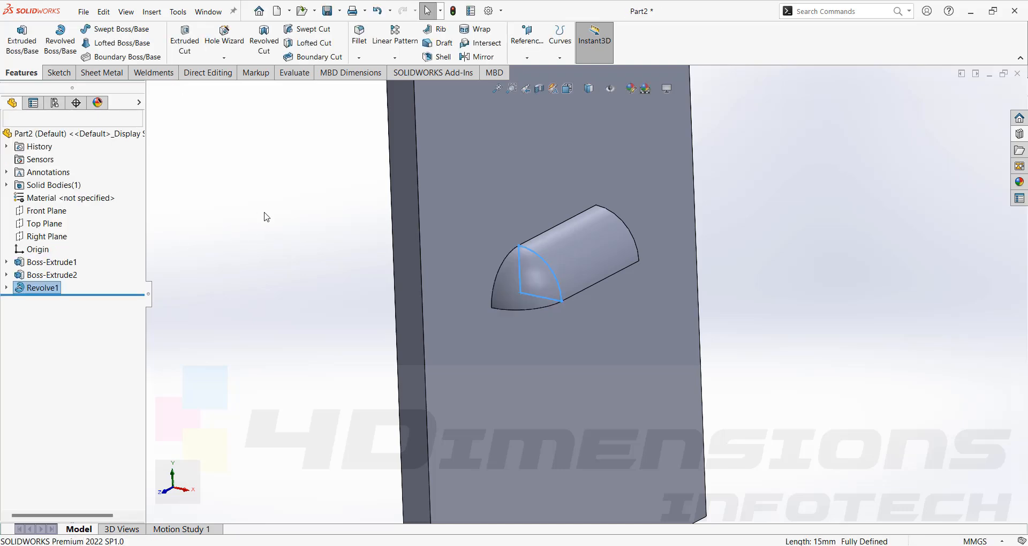
click(532, 277)
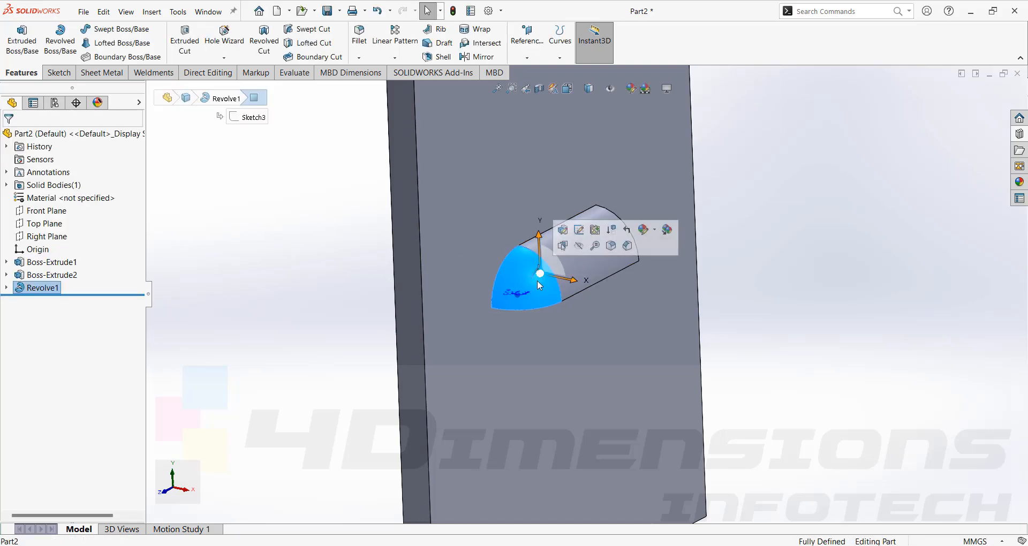
click(840, 264)
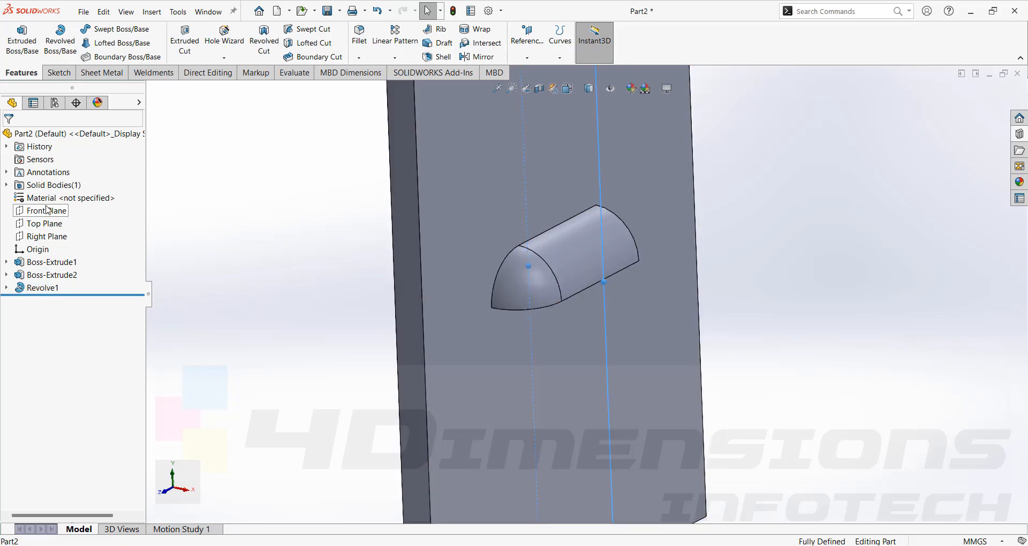
- Mirror the revolved rounded end about the Front Plane onto the other end of the quarter-round boss
click(47, 210)
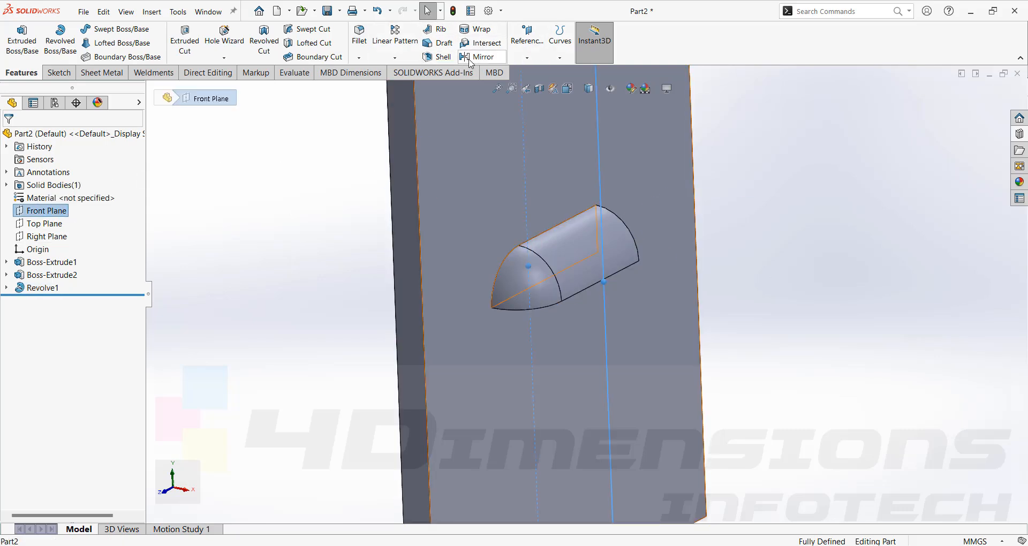
click(471, 58)
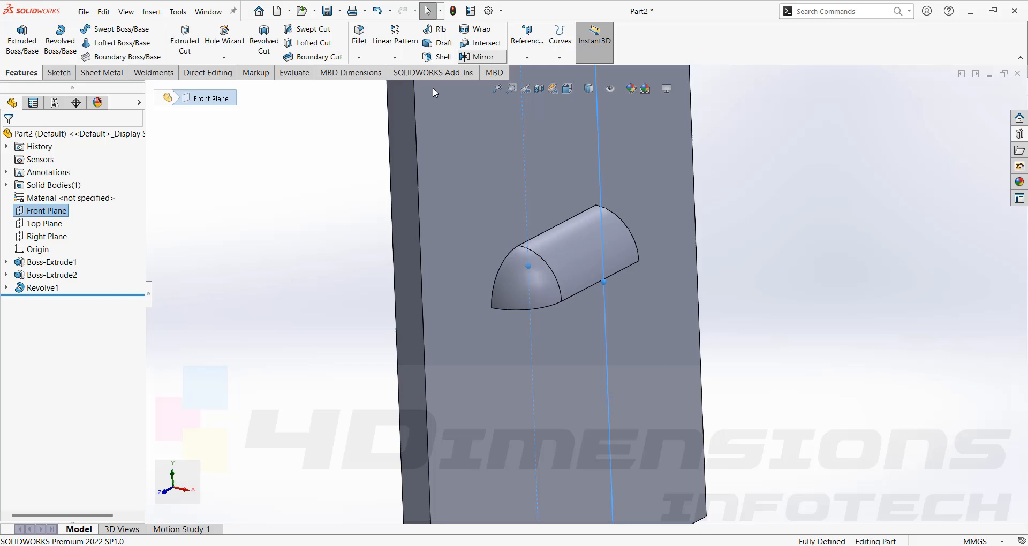
click(523, 274)
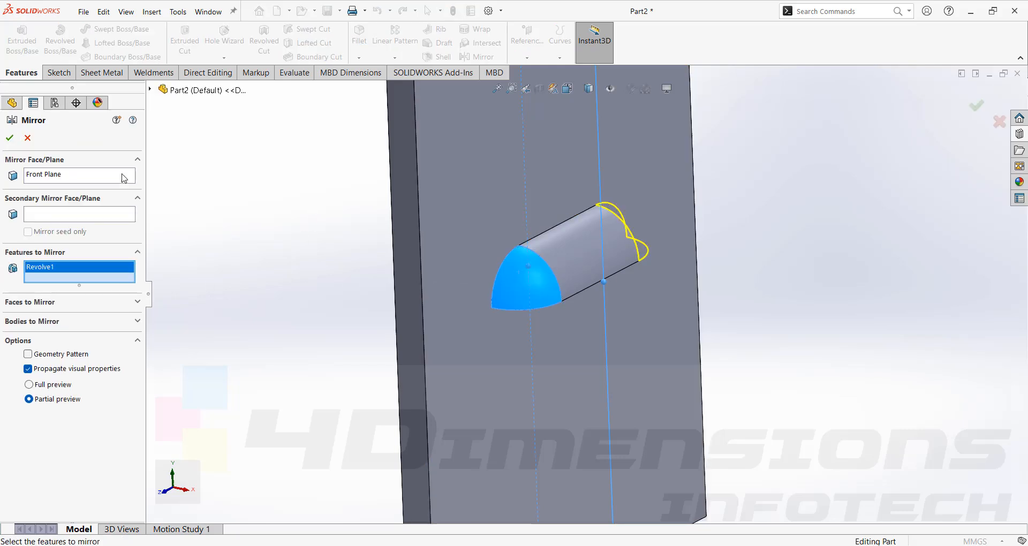
click(11, 138)
middle_drag(551, 273, 486, 261)
scroll(486, 261, up, 4)
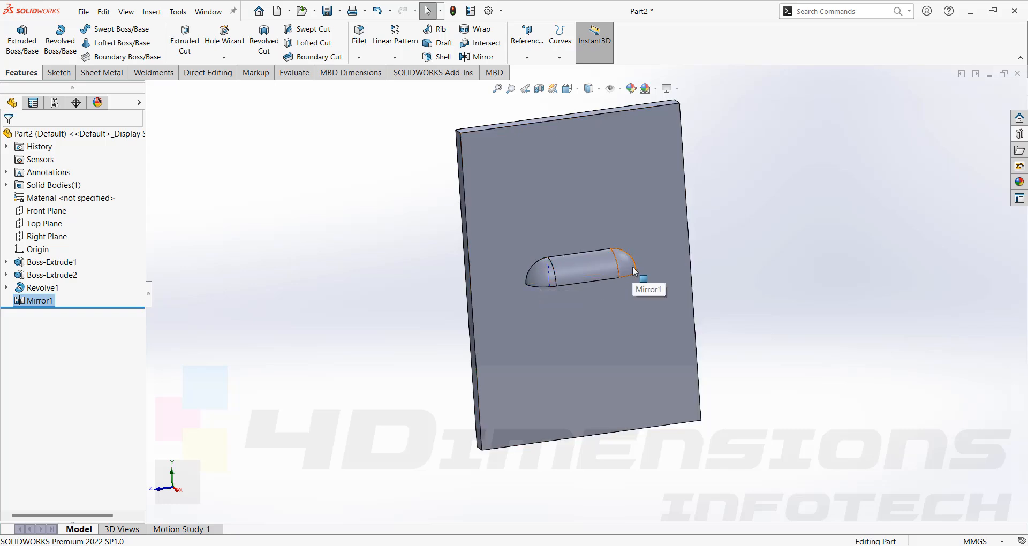
middle_drag(657, 290, 552, 288)
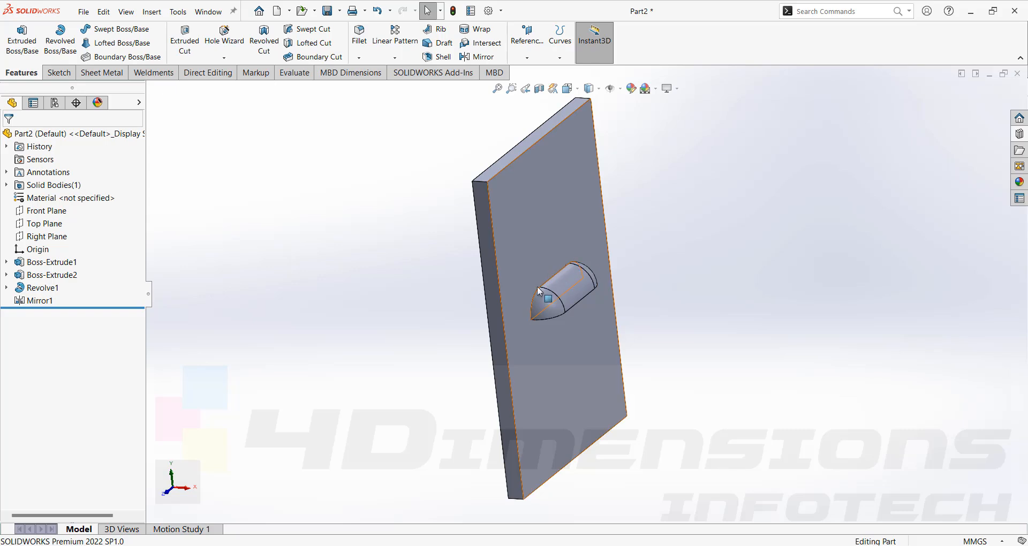
mouse_move(589, 303)
middle_down()
mouse_move(523, 314)
mouse_move(632, 313)
mouse_move(574, 312)
middle_up()
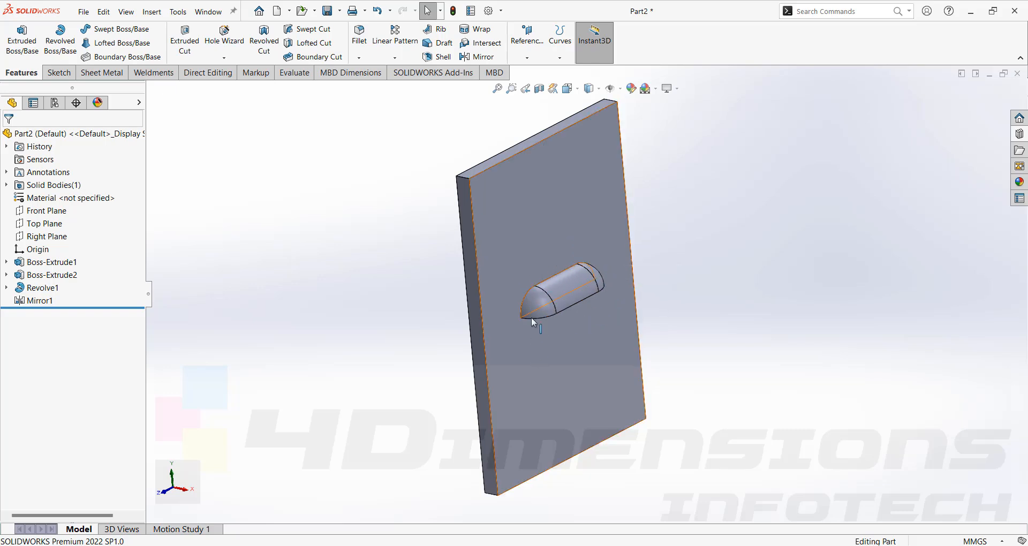
middle_drag(730, 282, 727, 267)
scroll(678, 376, up, 1)
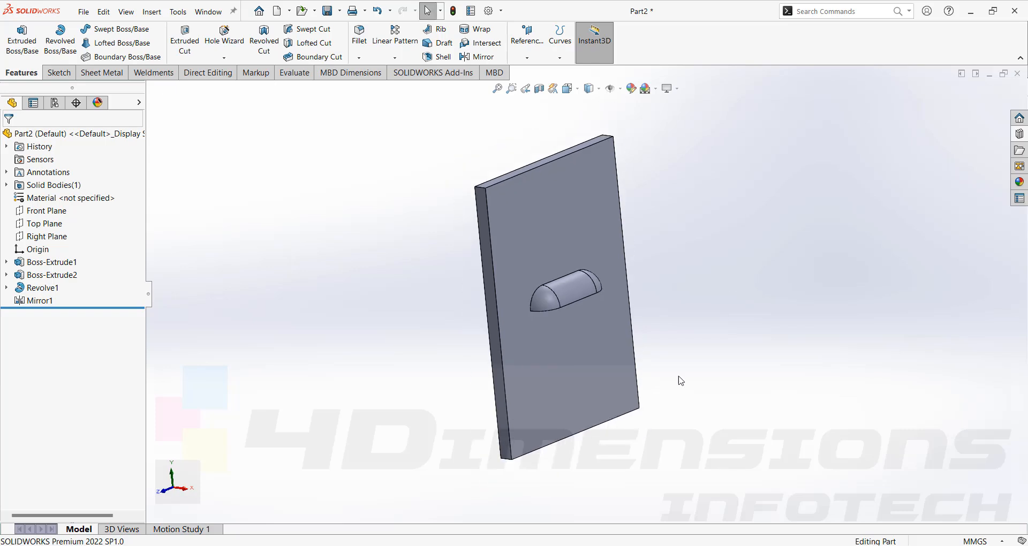
- Switch to the Part1 sheet-metal box and check the sheet thickness on the short edge at the flange corner
mouse_move(636, 545)
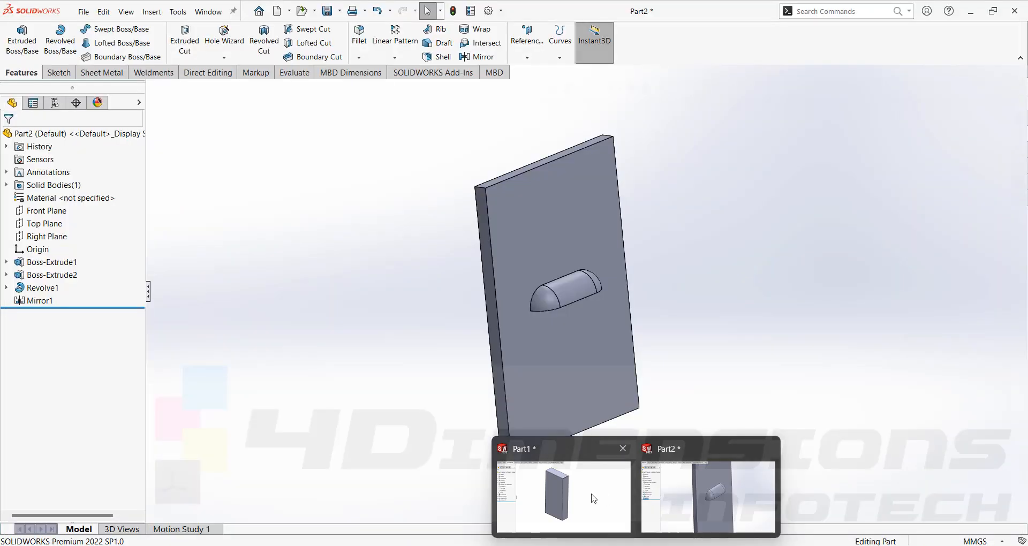
click(588, 496)
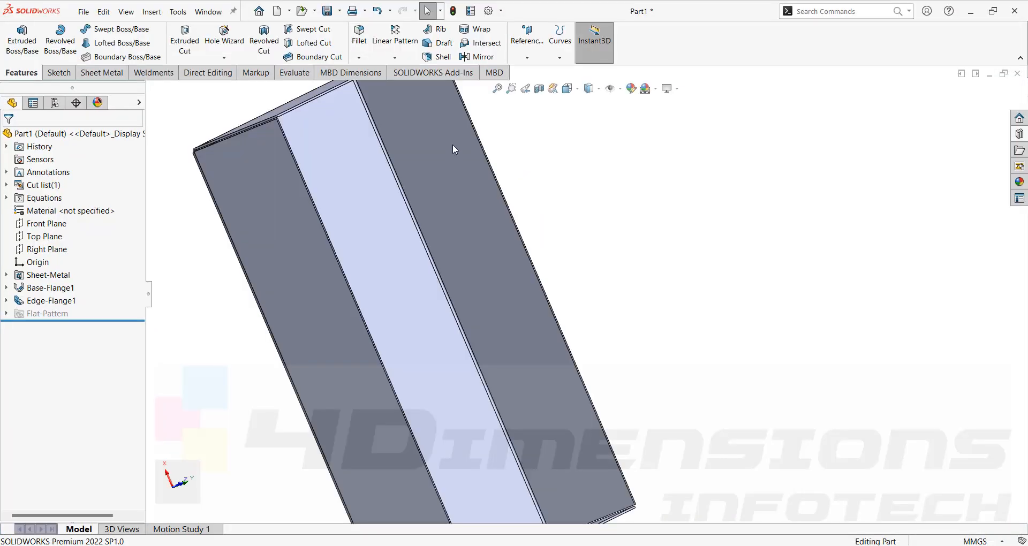
scroll(332, 164, down, 4)
scroll(332, 164, down, 6)
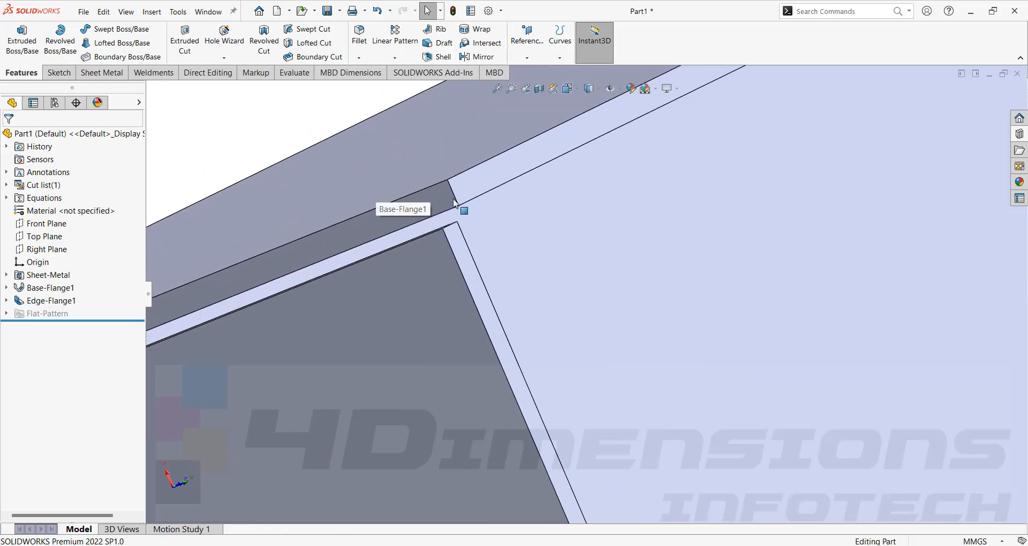
click(454, 196)
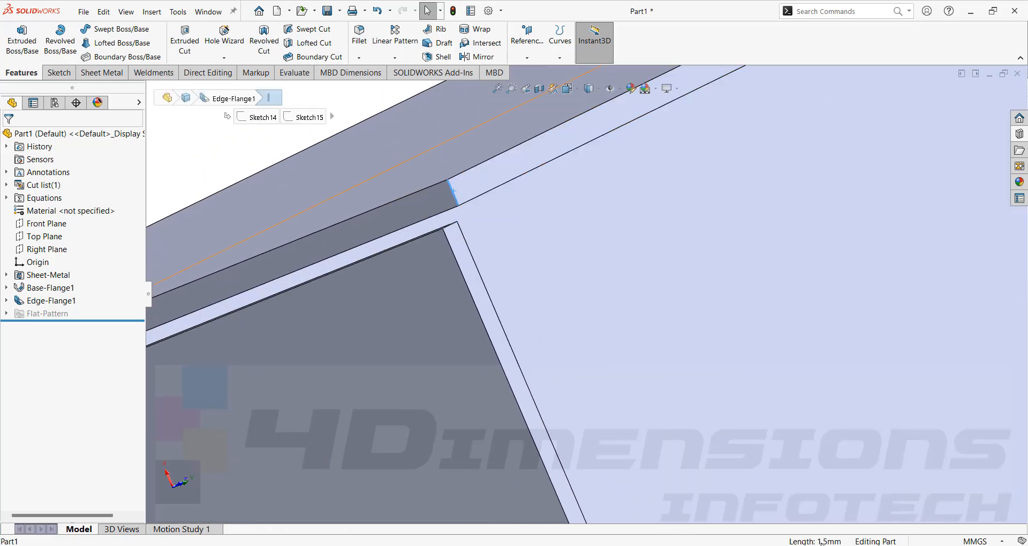
scroll(541, 242, up, 15)
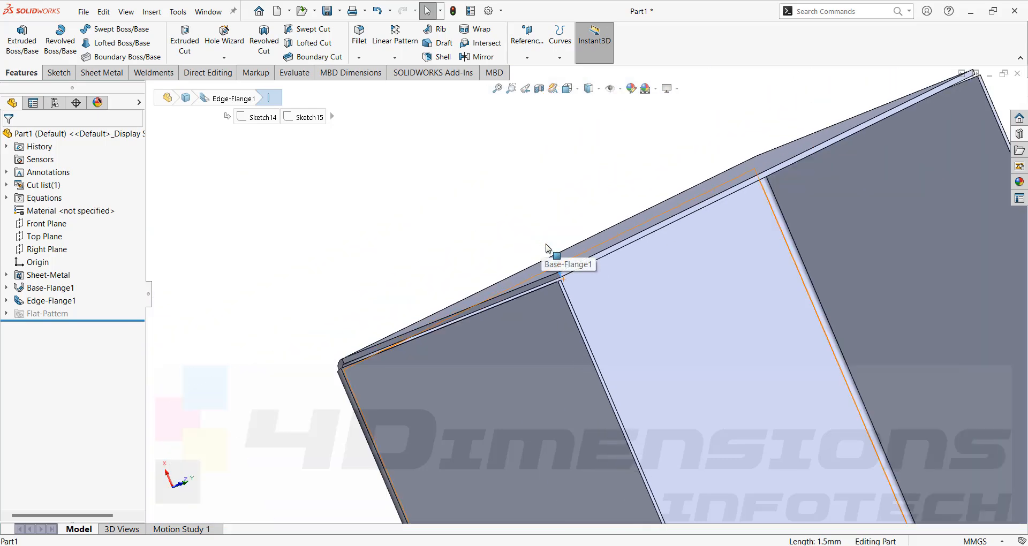
middle_drag(634, 277, 668, 351)
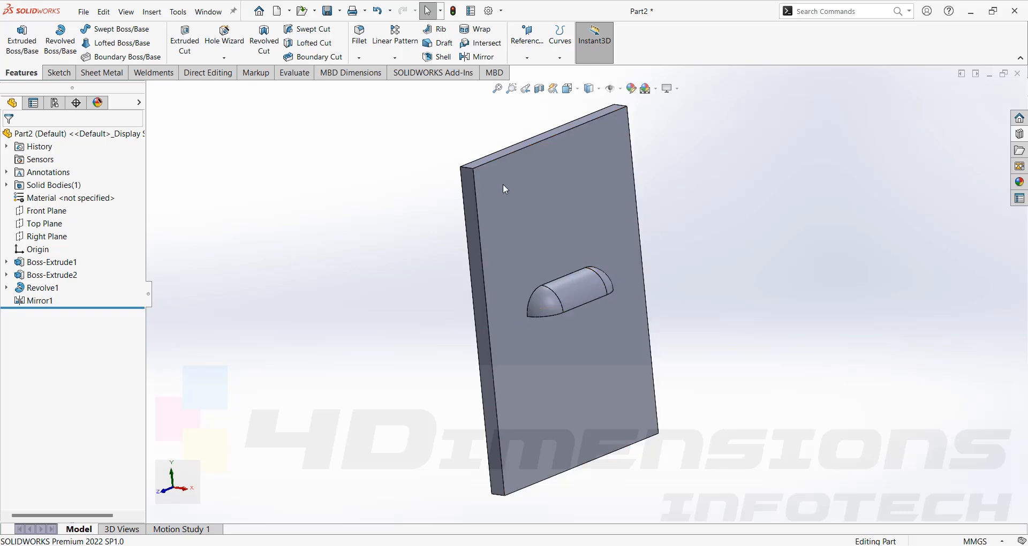
- In Part2, fillet the curved edge where the boss meets the plate with a symmetric 3 mm radius and tangent propagation
click(530, 304)
scroll(531, 302, down, 3)
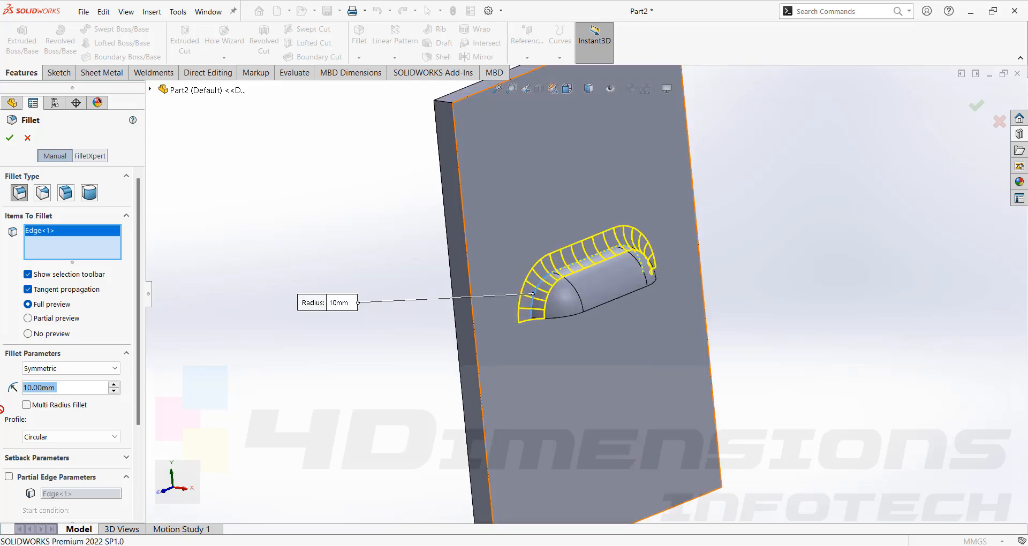
text(3)
key(Return)
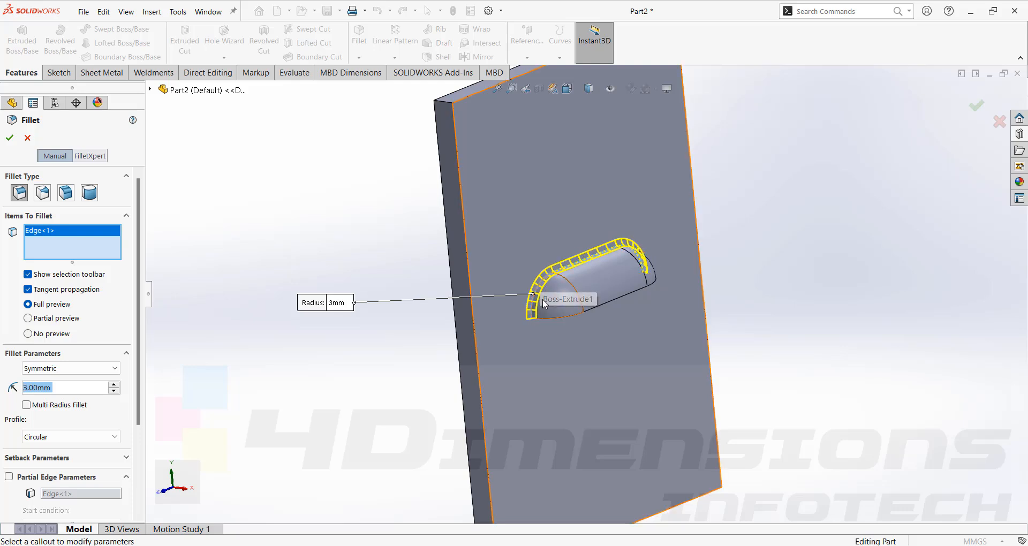
middle_drag(707, 246, 613, 278)
scroll(634, 284, down, 5)
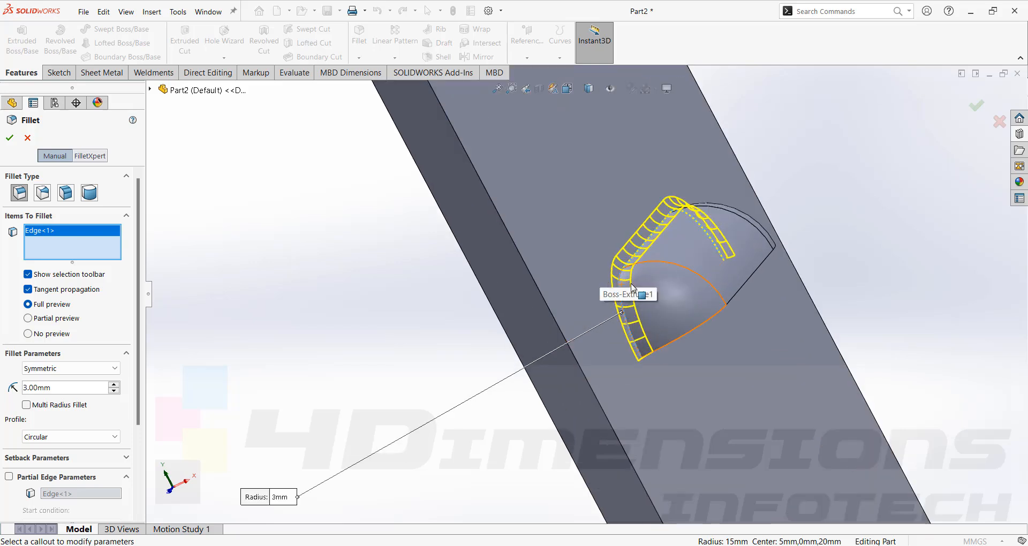
scroll(609, 277, up, 3)
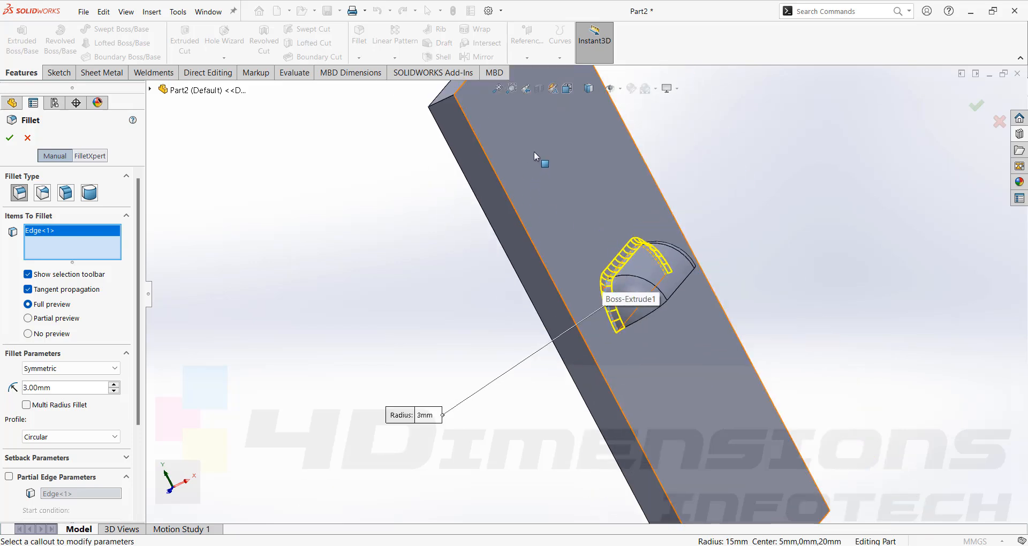
middle_drag(609, 298, 597, 278)
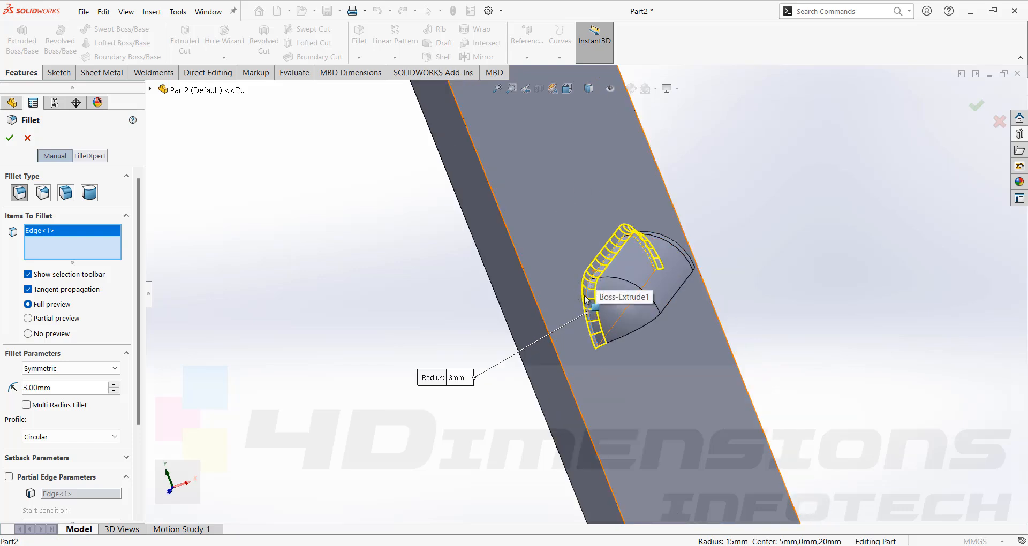
scroll(589, 289, down, 2)
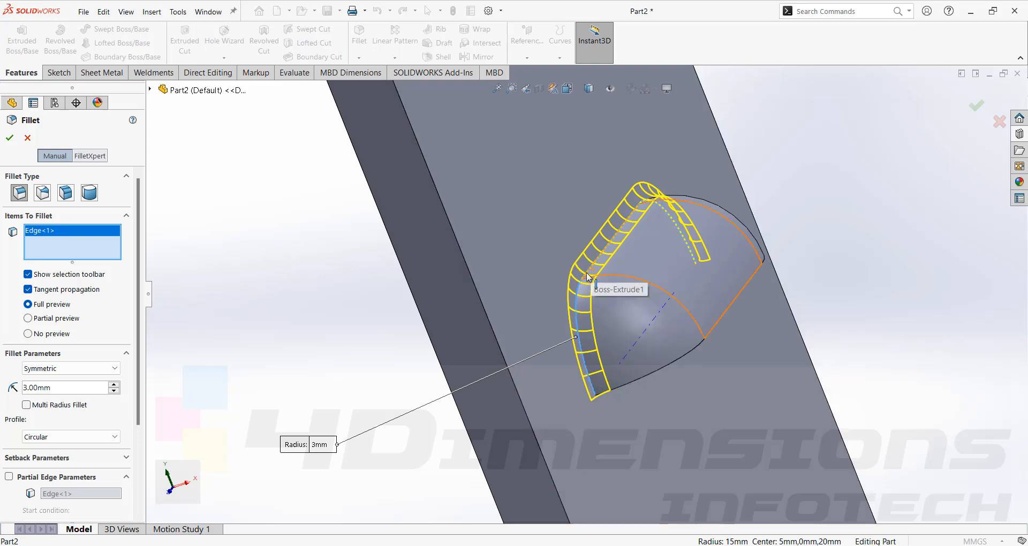
click(11, 140)
- Start a sketch on the plate's narrow side face and convert the face's outline into sketch entities
scroll(687, 345, up, 5)
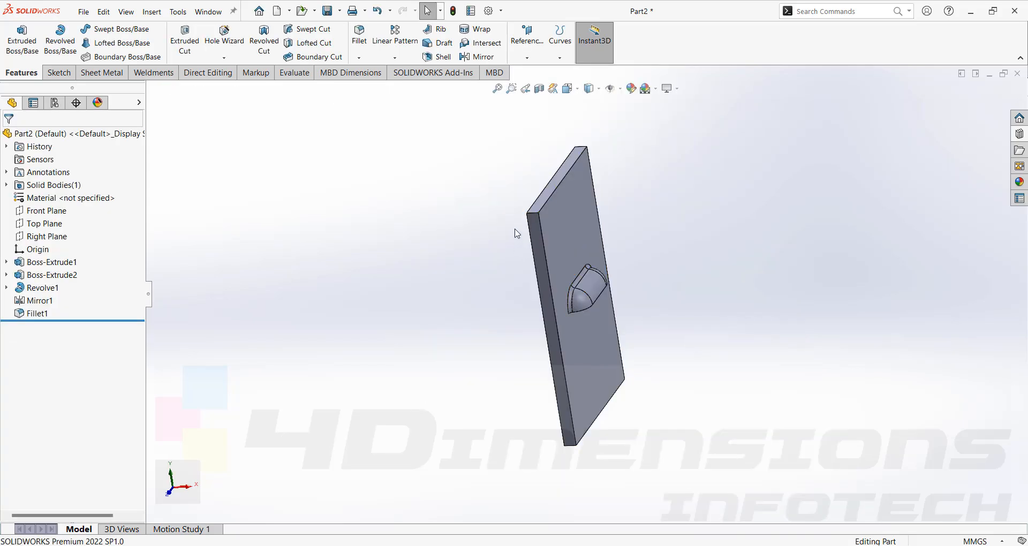
scroll(599, 272, down, 5)
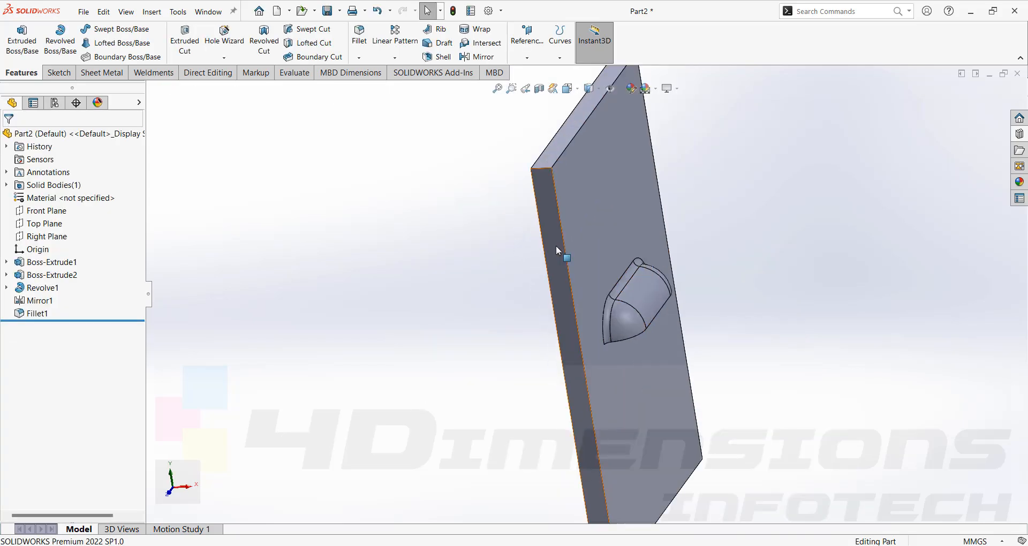
click(556, 245)
click(604, 214)
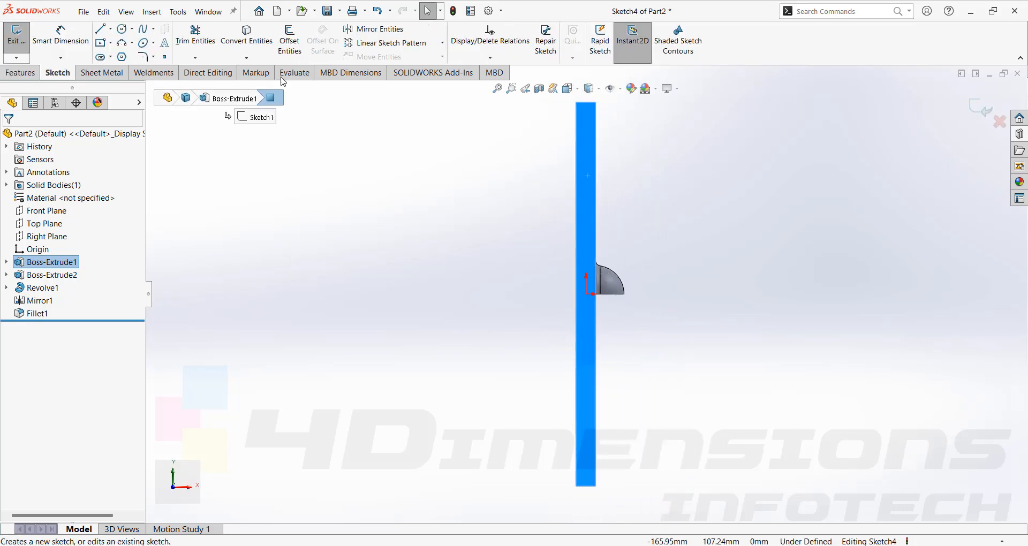
click(246, 36)
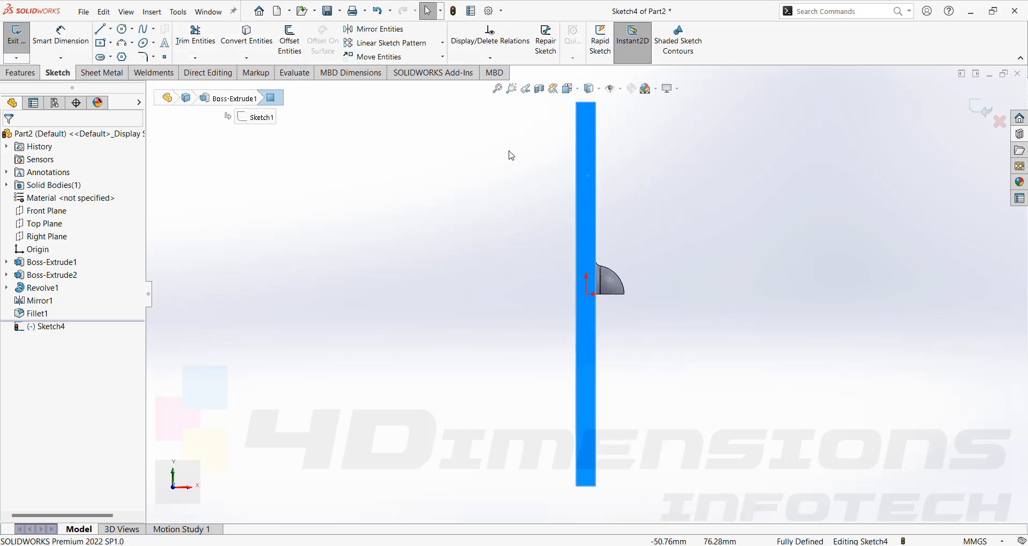
key(ctrl+7)
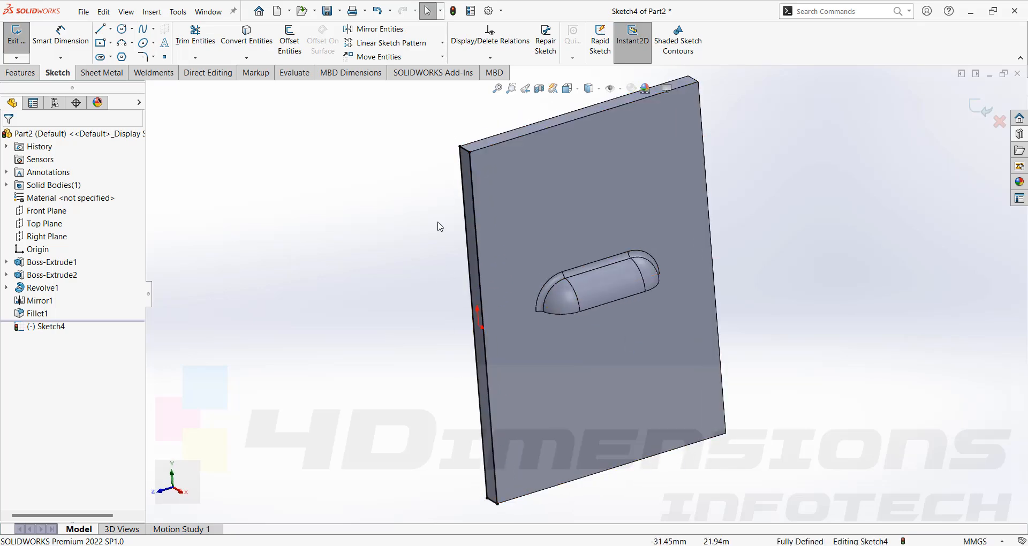
- Cut the converted outline with the Through All end condition to remove the plate and leave only the louver boss
click(30, 74)
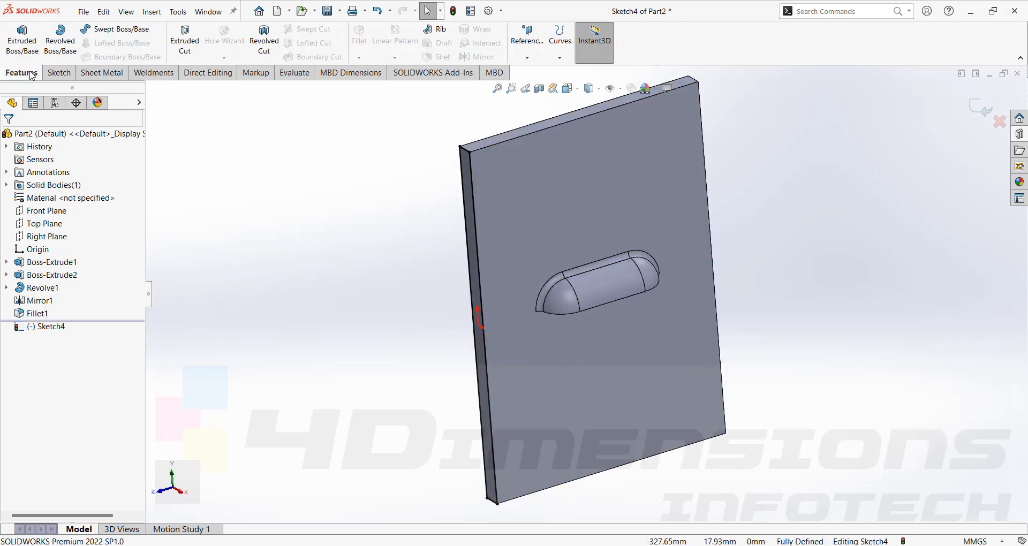
click(194, 47)
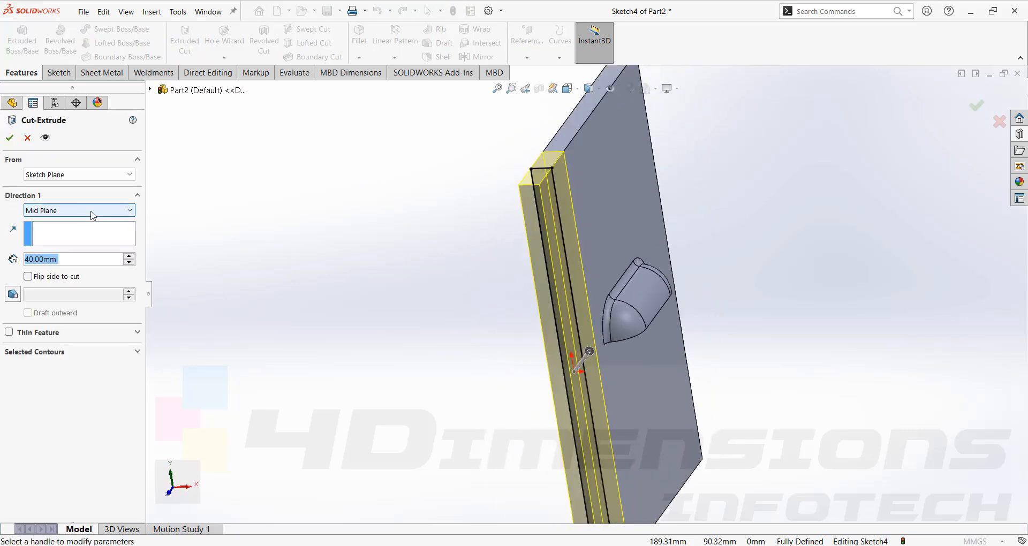
click(92, 216)
click(39, 214)
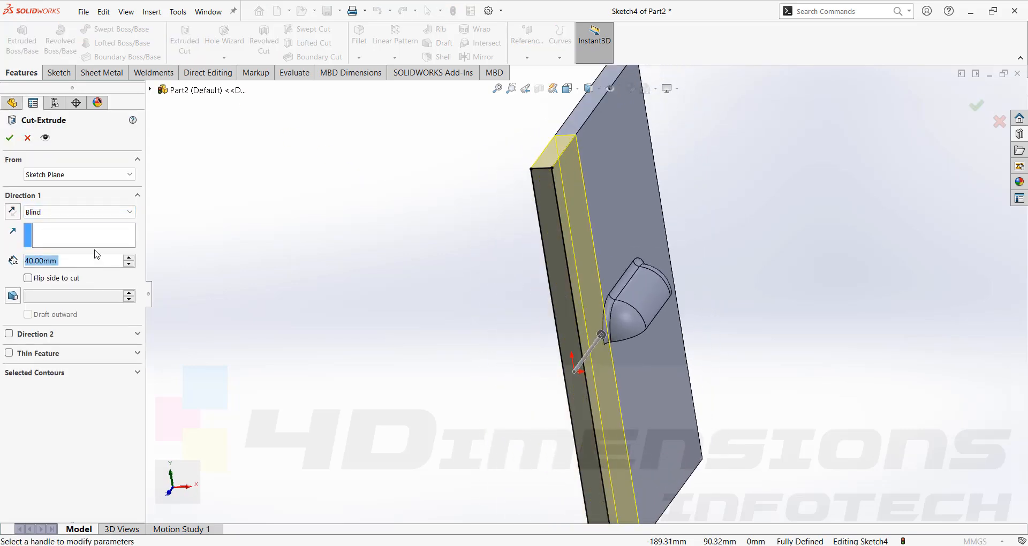
click(107, 212)
click(68, 233)
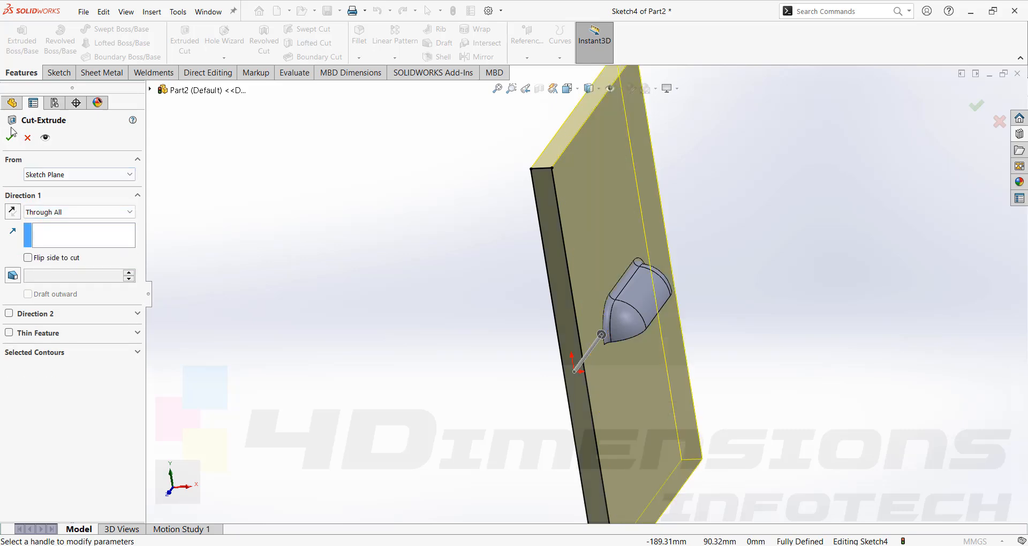
click(9, 137)
middle_drag(750, 248, 736, 275)
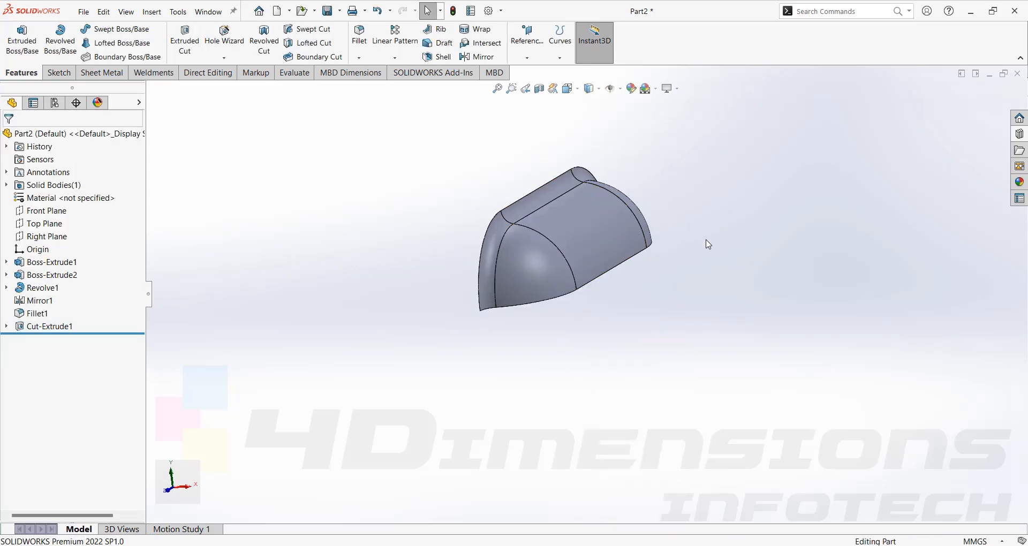
middle_drag(708, 245, 724, 290)
- Start a Forming Tool feature on the louver boss and set its flat back face as the stopping face
click(114, 78)
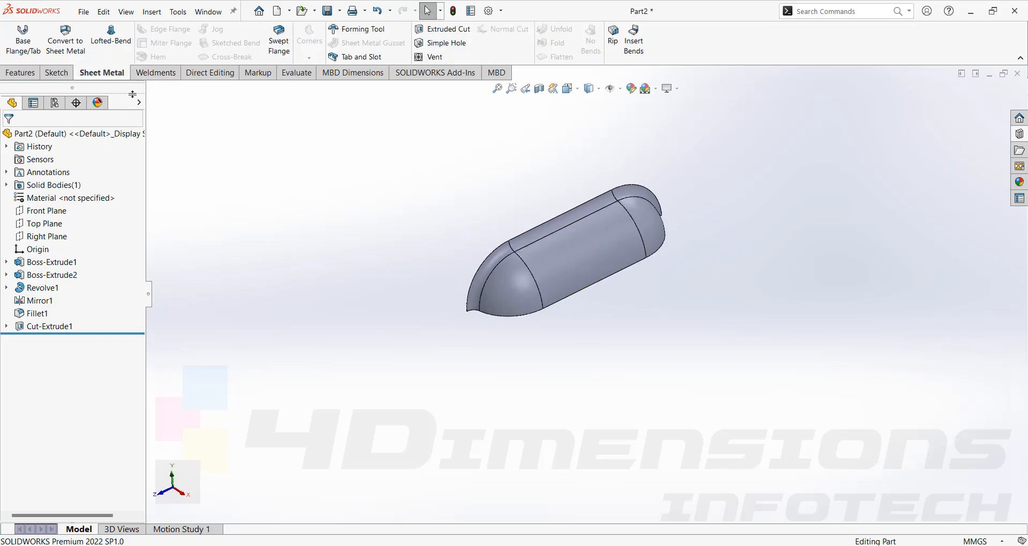
click(350, 33)
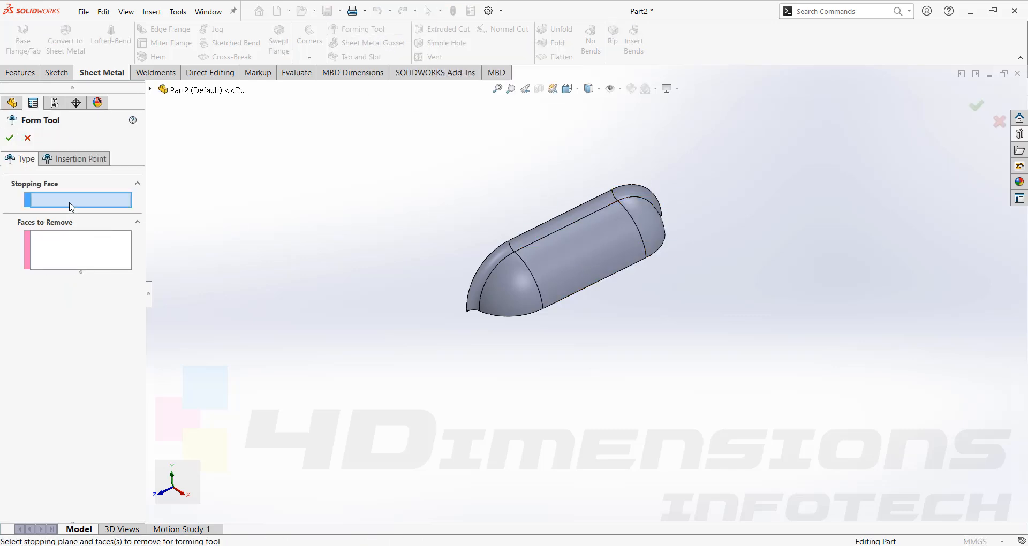
middle_drag(325, 299, 413, 287)
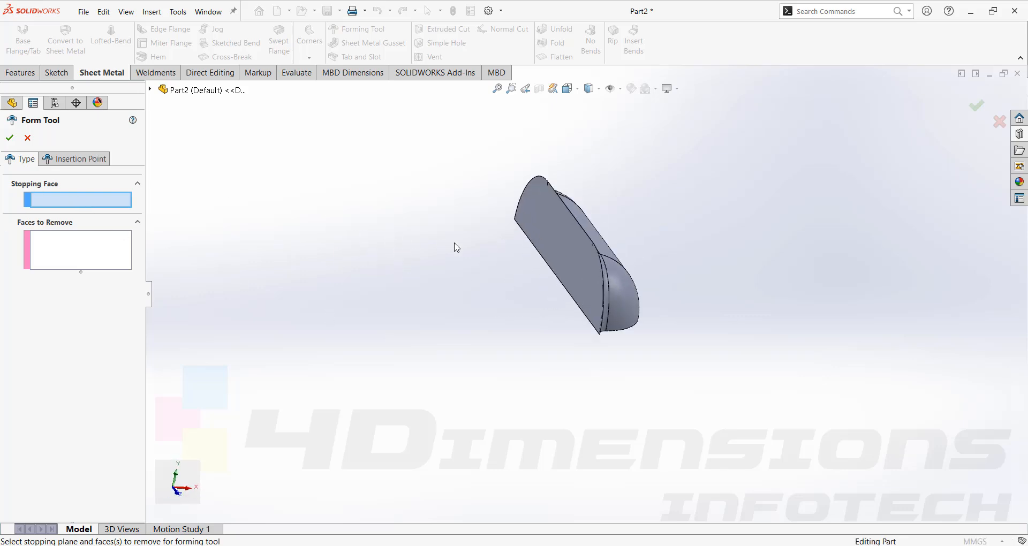
middle_drag(682, 252, 669, 235)
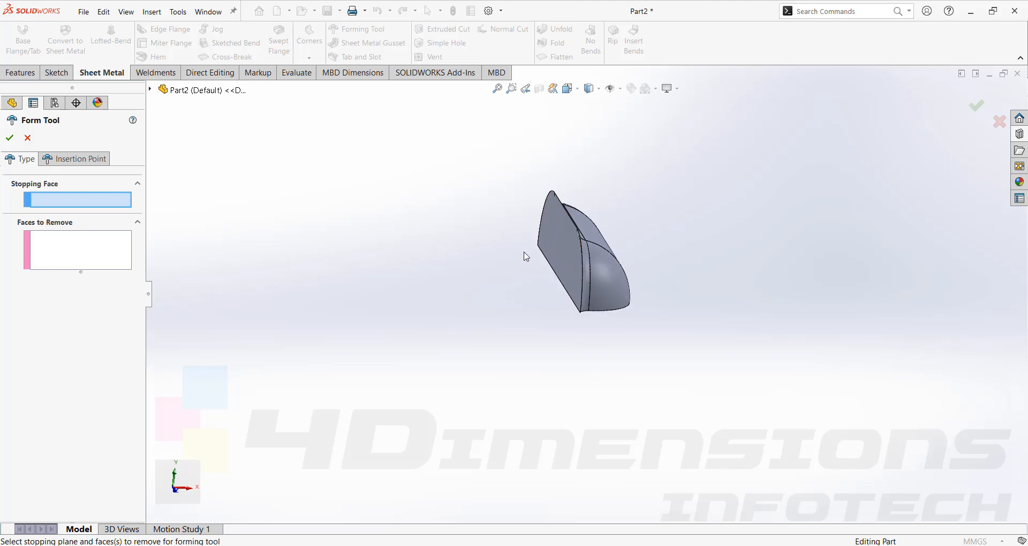
click(557, 230)
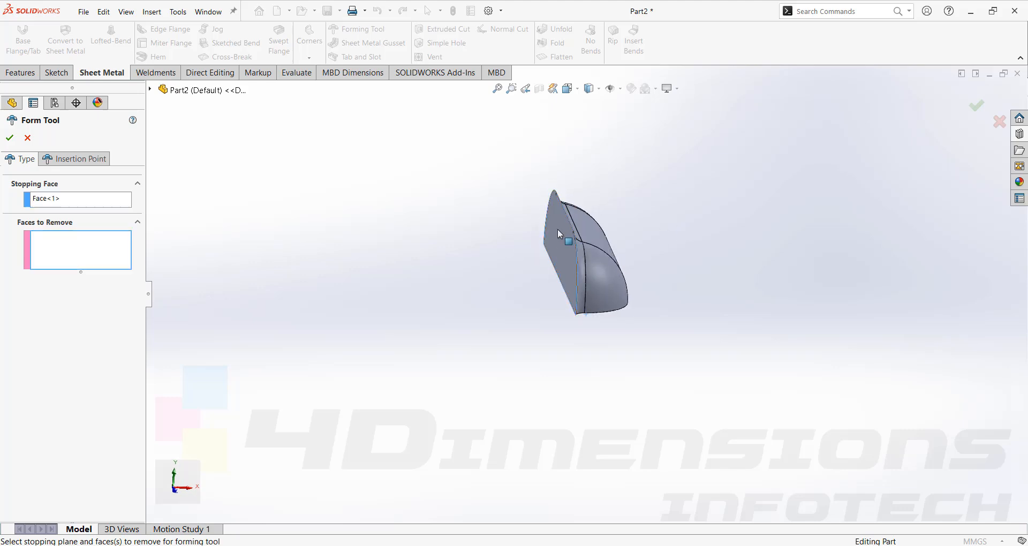
- Choose the louver's flat underside as the face to remove and complete the forming tool
middle_drag(734, 300, 720, 257)
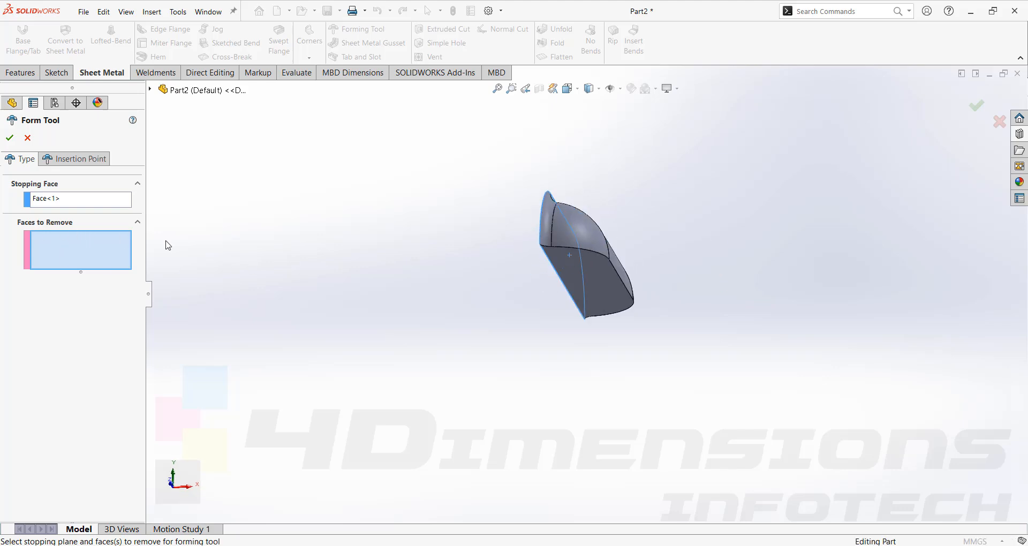
click(612, 288)
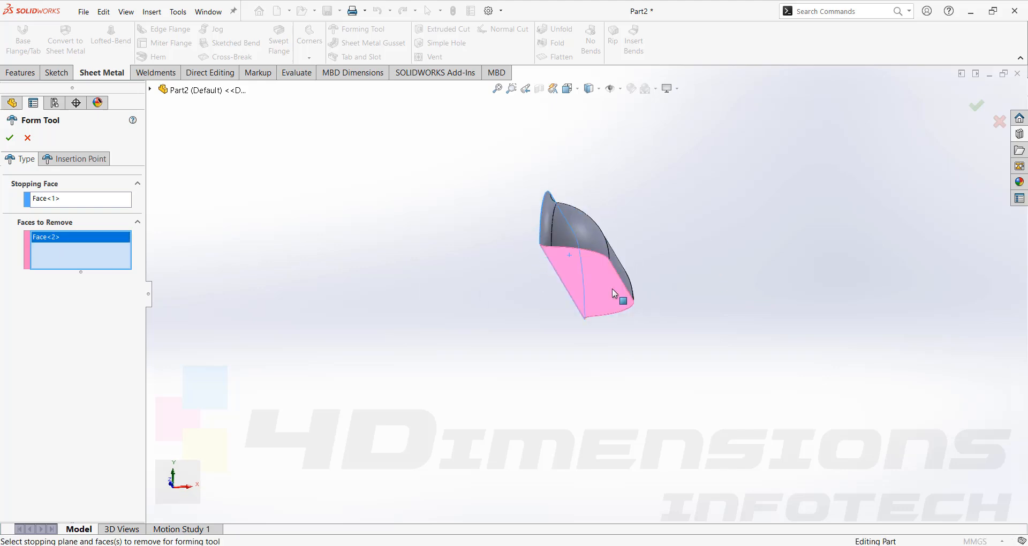
scroll(612, 288, up, 1)
middle_drag(612, 288, 649, 313)
scroll(619, 294, down, 2)
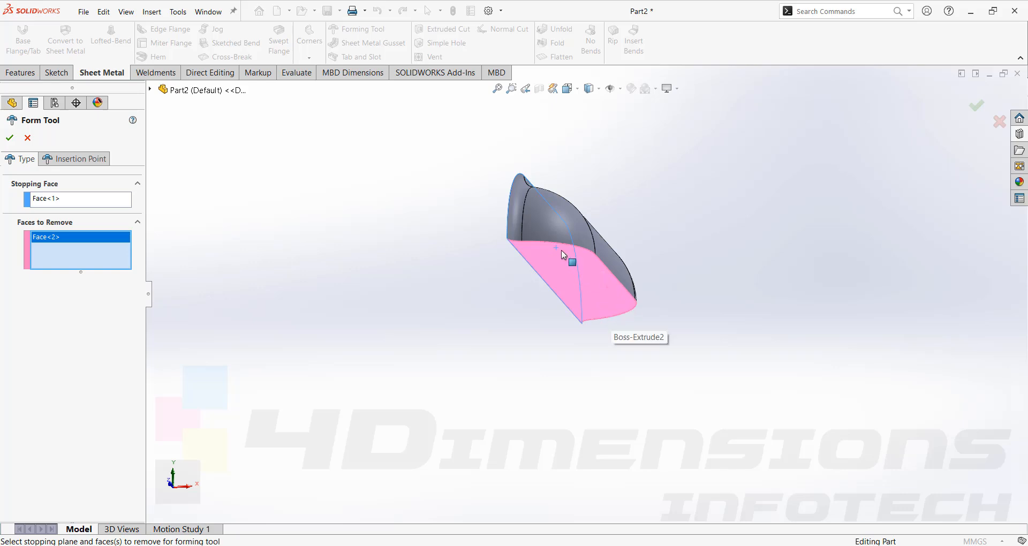
click(10, 137)
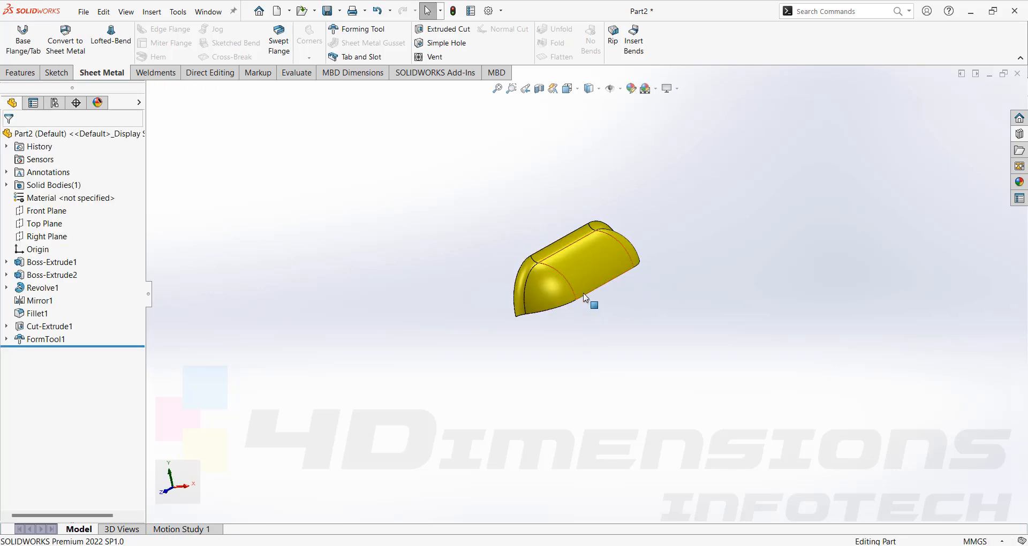
- Begin saving a copy of the part as a Form Tool (*.sldftp) file named "form tool"
middle_drag(583, 294, 708, 300)
middle_drag(746, 354, 580, 262)
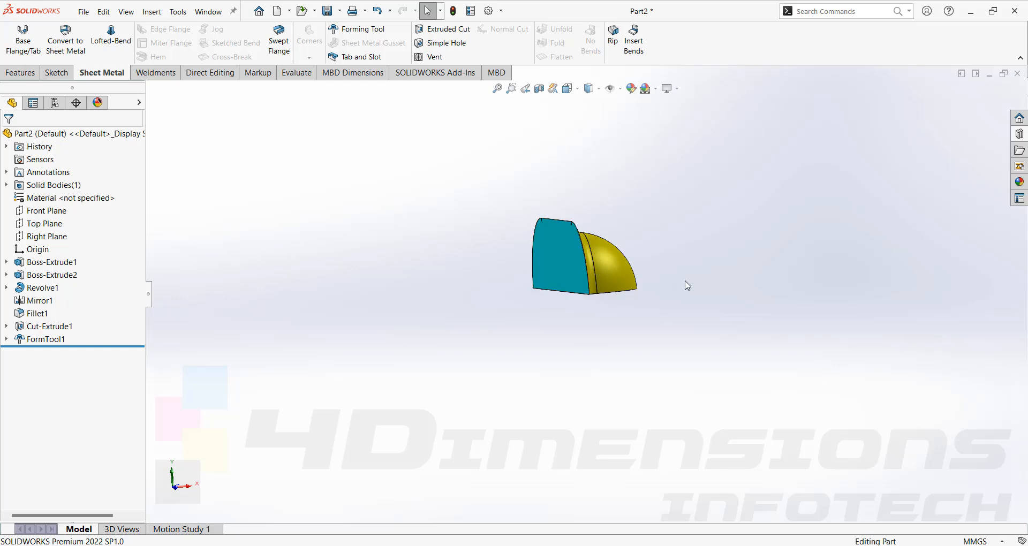
key(ctrl+7)
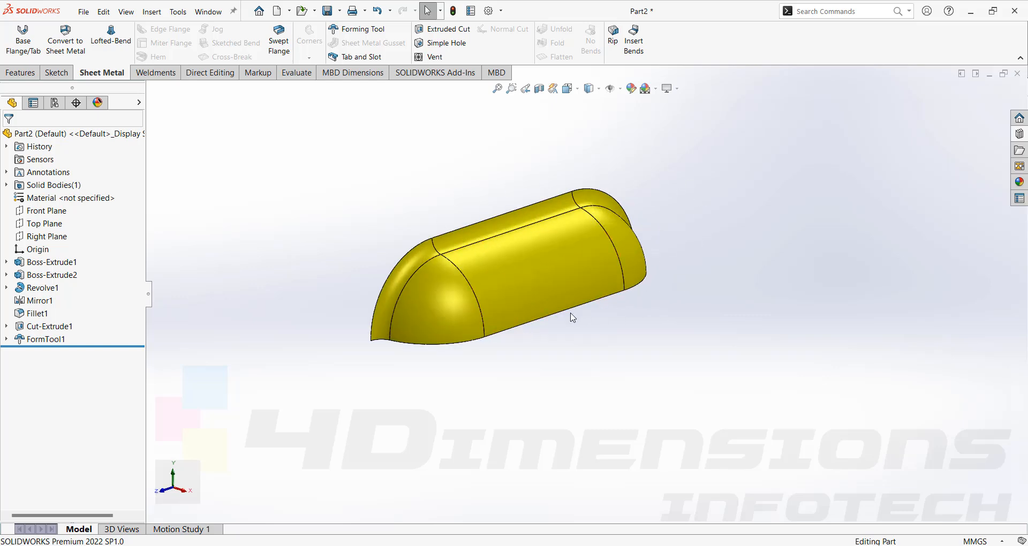
scroll(720, 209, up, 3)
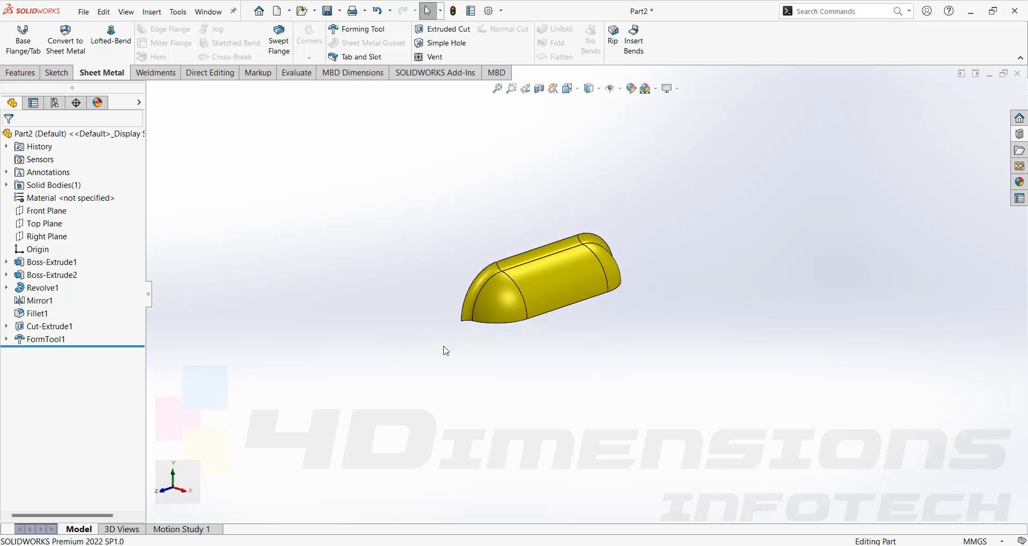
scroll(610, 251, down, 3)
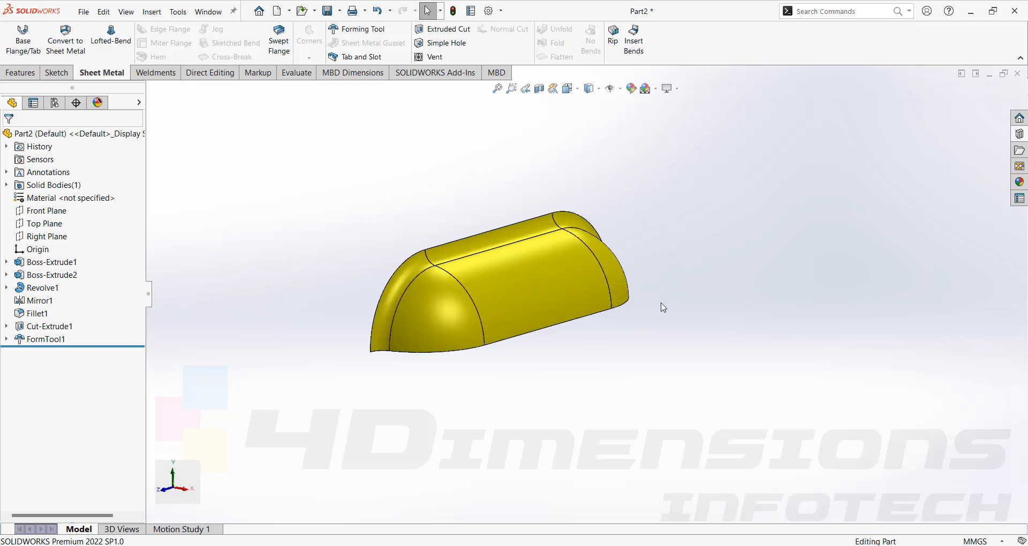
click(340, 10)
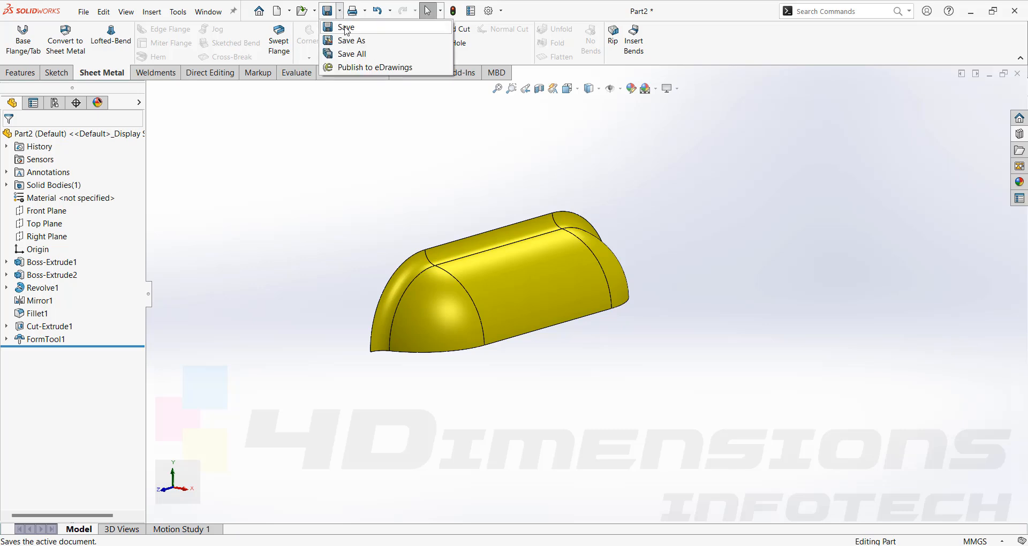
click(347, 40)
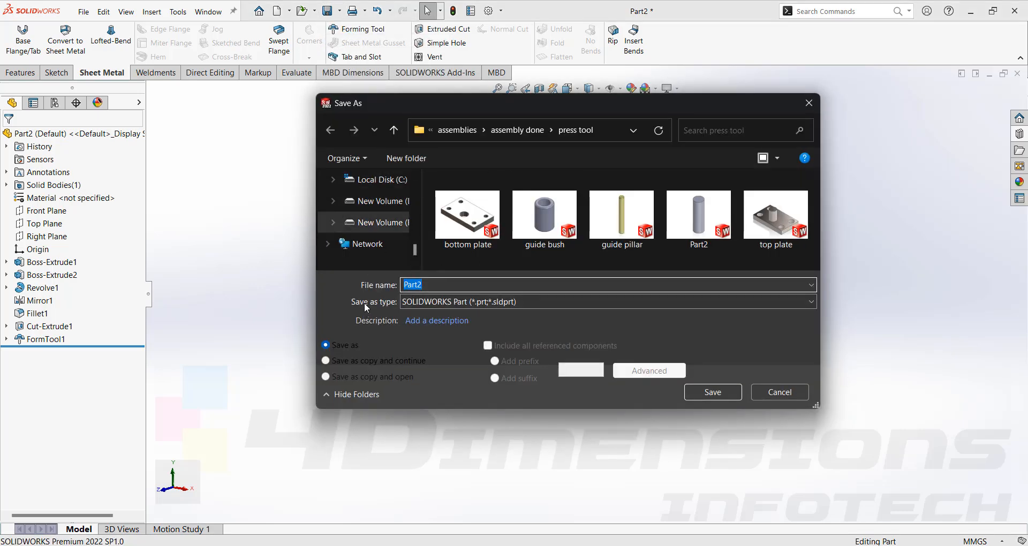
click(470, 301)
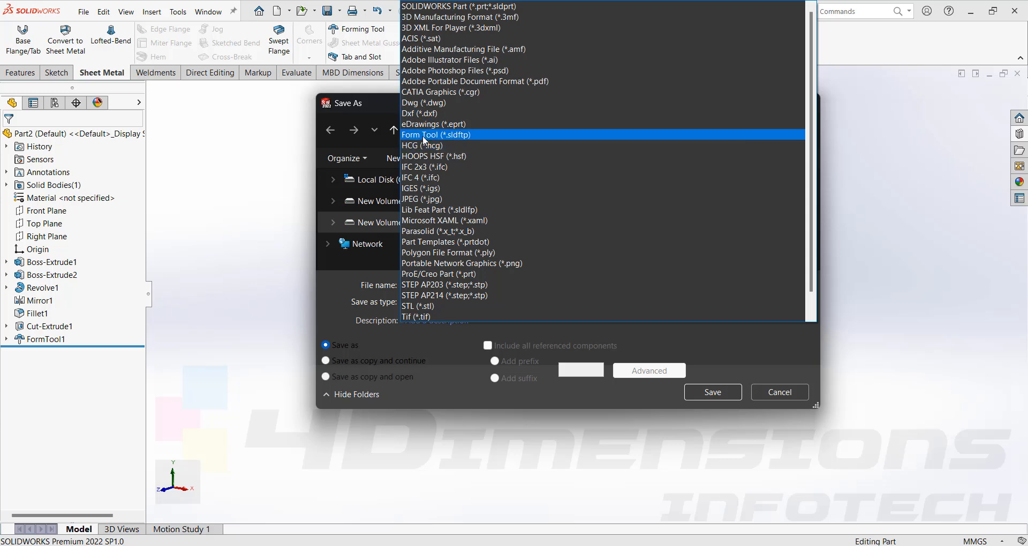
click(422, 135)
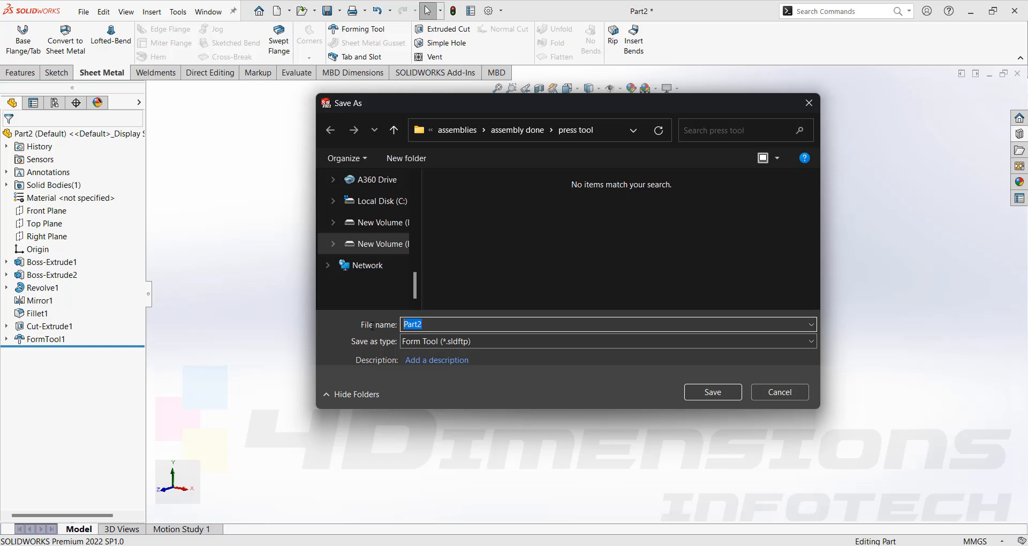
text(form tool)
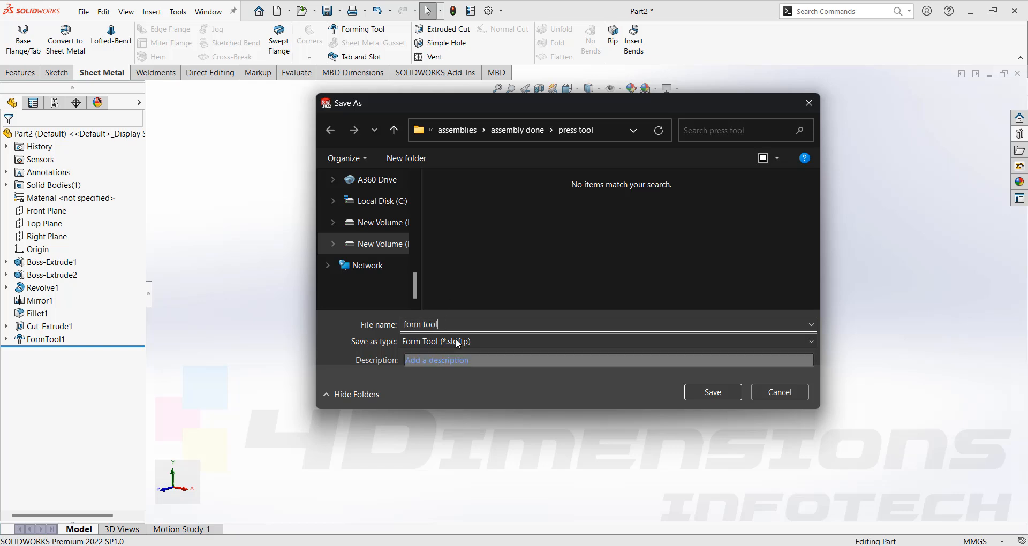
- Choose the Desktop as the destination folder and save the form tool file there
click(634, 132)
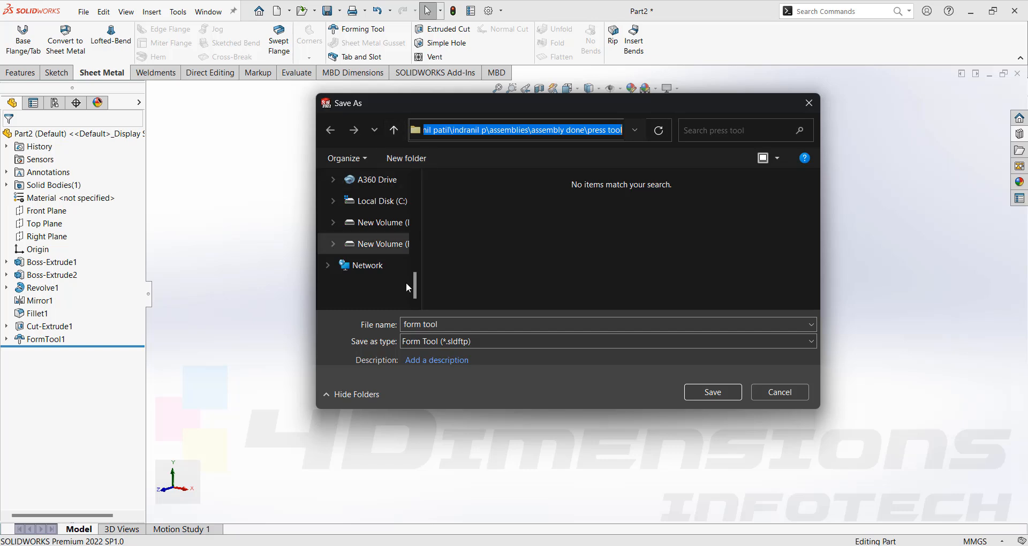
drag(414, 291, 410, 209)
click(370, 223)
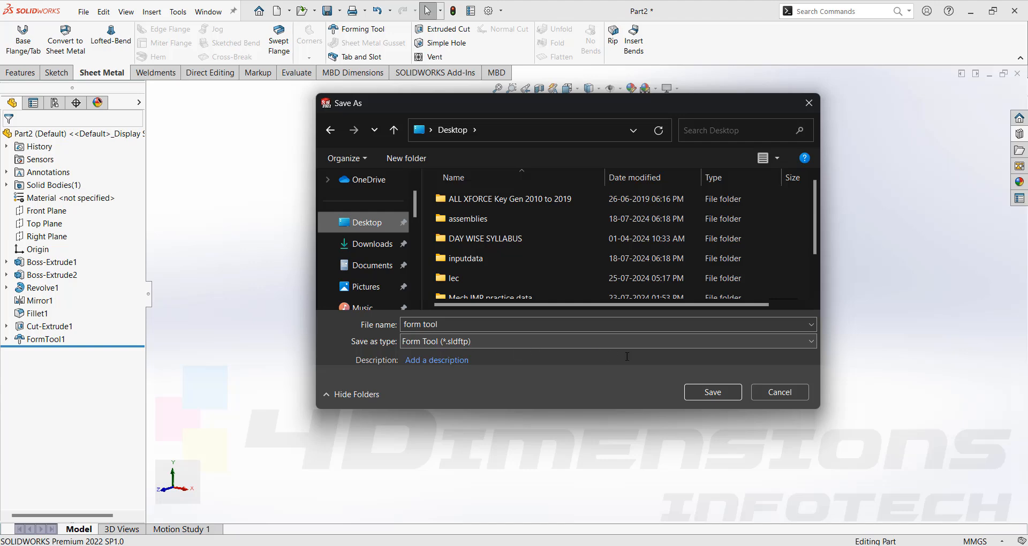
click(707, 390)
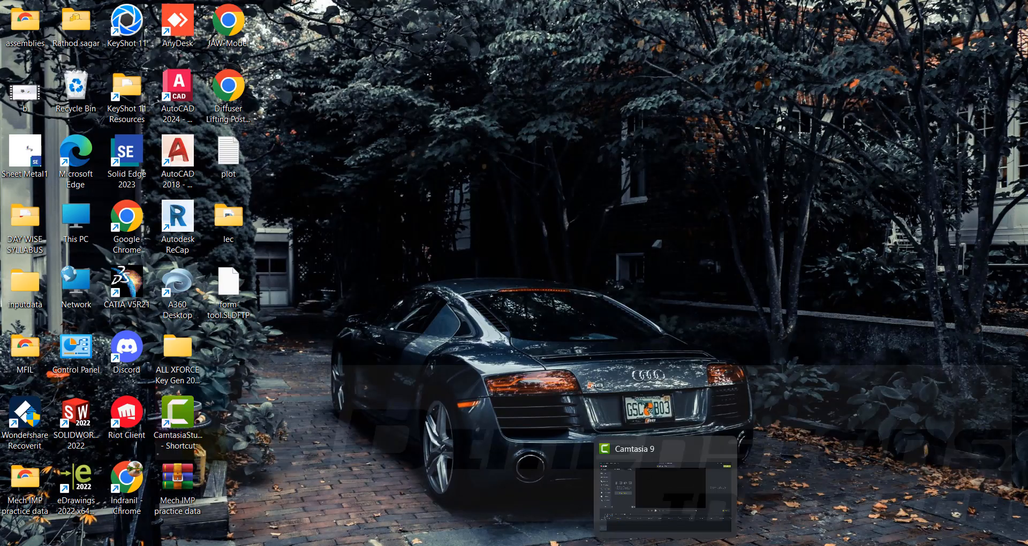
- Return to the Part1 sheet-metal box and place form tool.SLDFTP from the Desktop on the box's large outer face
click(604, 518)
middle_drag(653, 328, 1017, 154)
scroll(568, 261, down, 3)
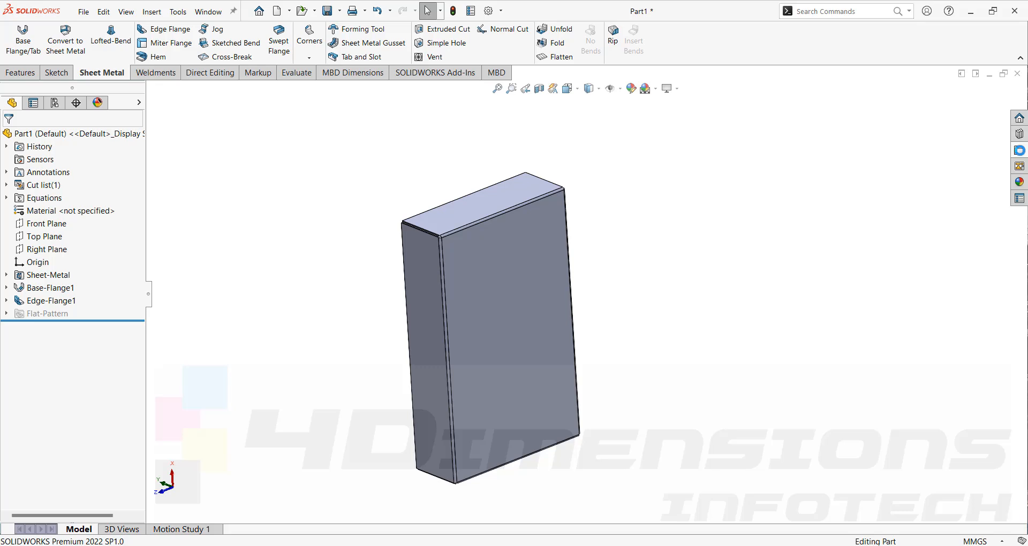
click(1019, 152)
click(884, 98)
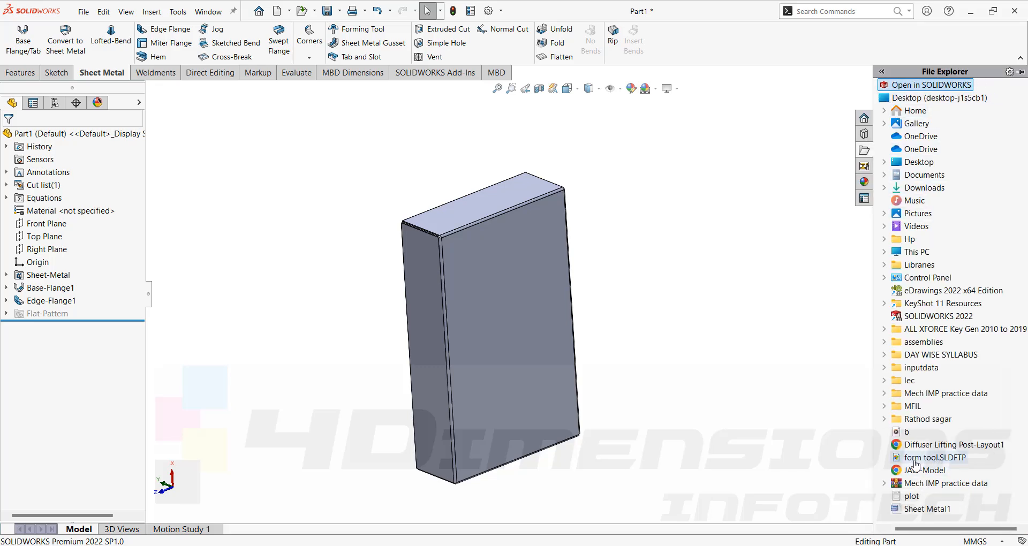
mouse_move(938, 463)
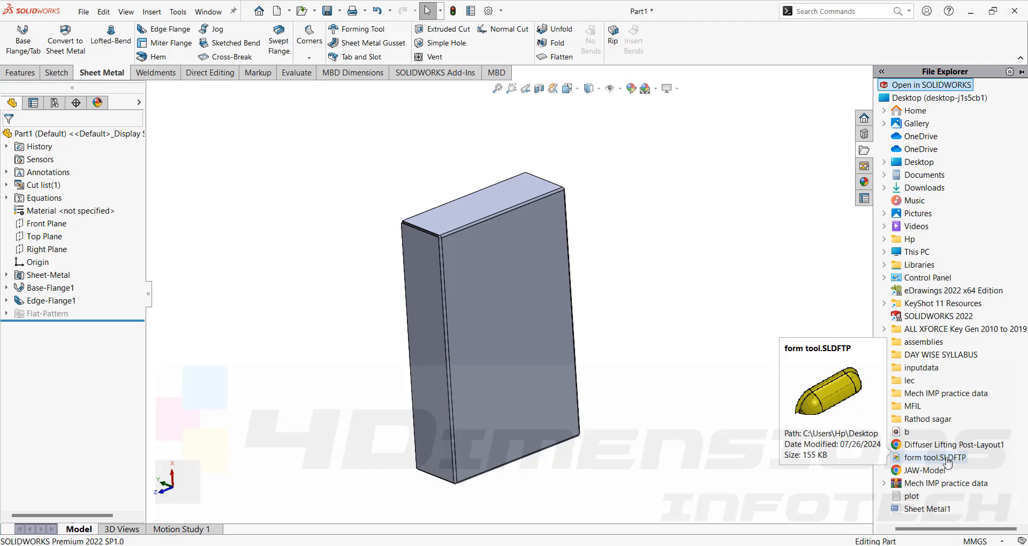
click(922, 461)
drag(923, 460, 476, 283)
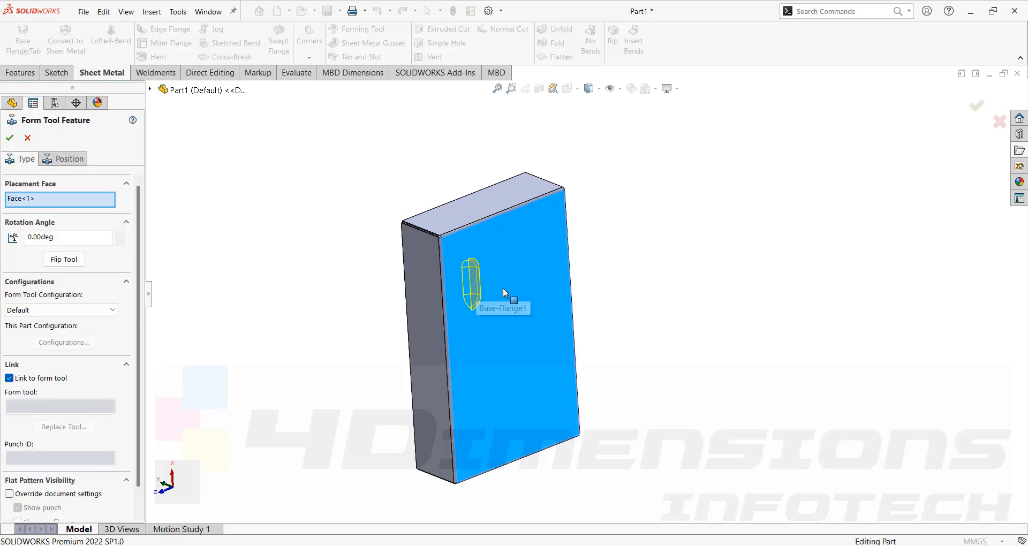
- Flip the forming tool so it acts from the inner side of the large face and the louver projects outward
scroll(505, 291, down, 2)
middle_drag(495, 281, 509, 261)
scroll(530, 284, up, 4)
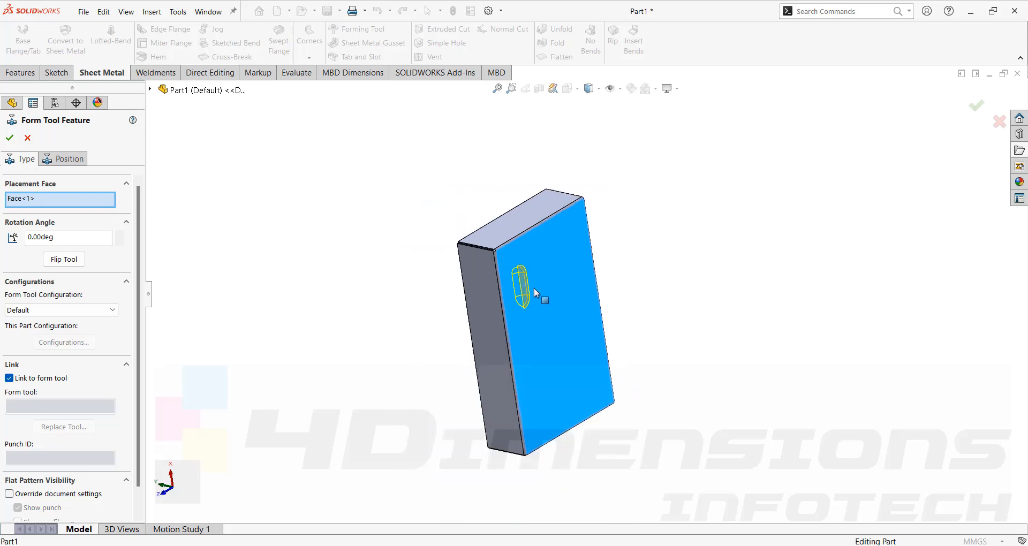
scroll(539, 311, down, 4)
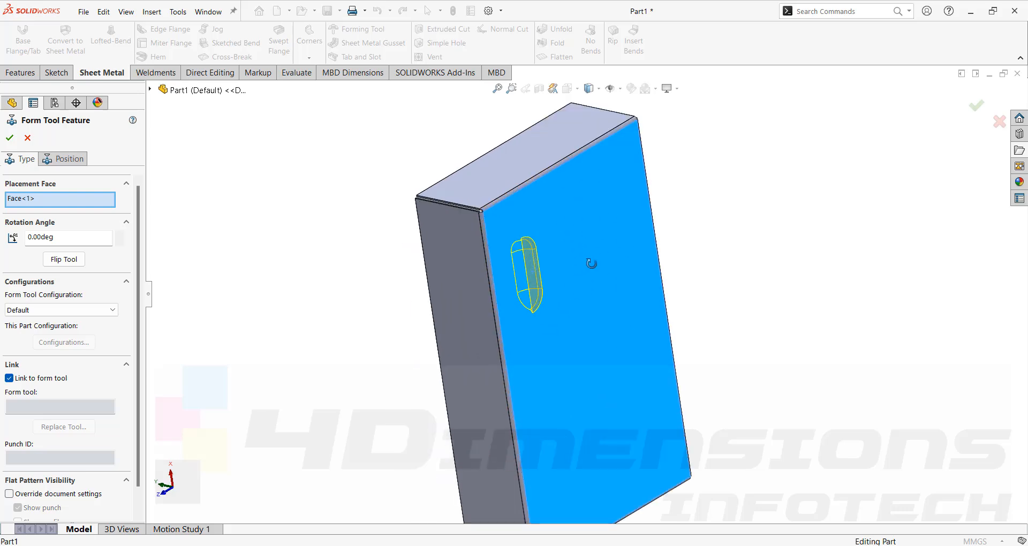
middle_drag(591, 264, 672, 273)
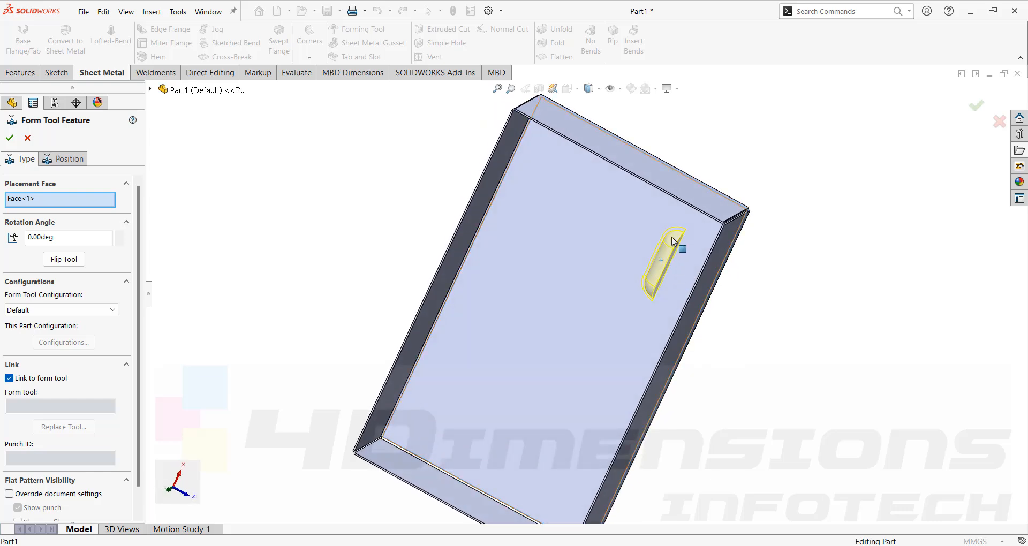
click(64, 259)
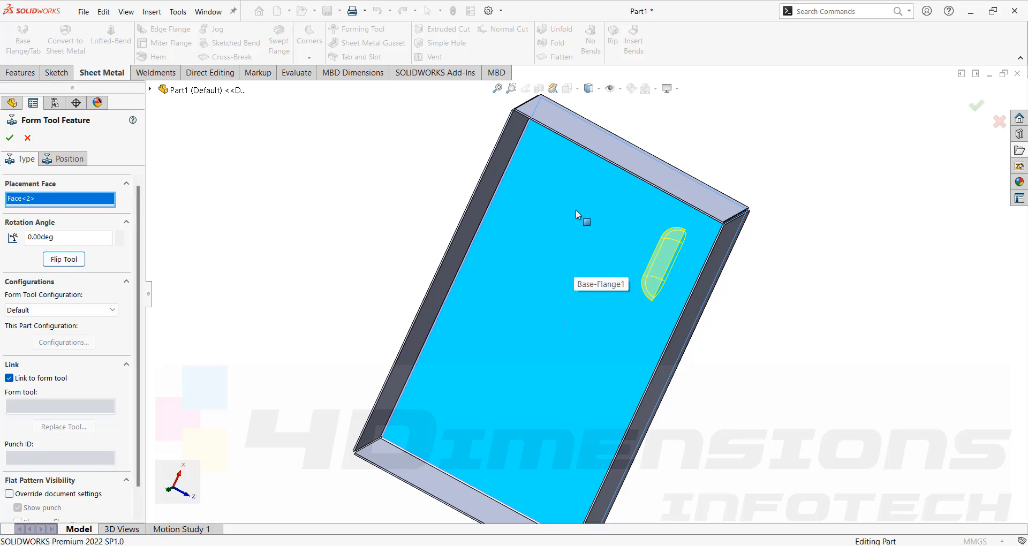
scroll(627, 305, up, 1)
middle_drag(631, 309, 512, 321)
scroll(568, 288, down, 3)
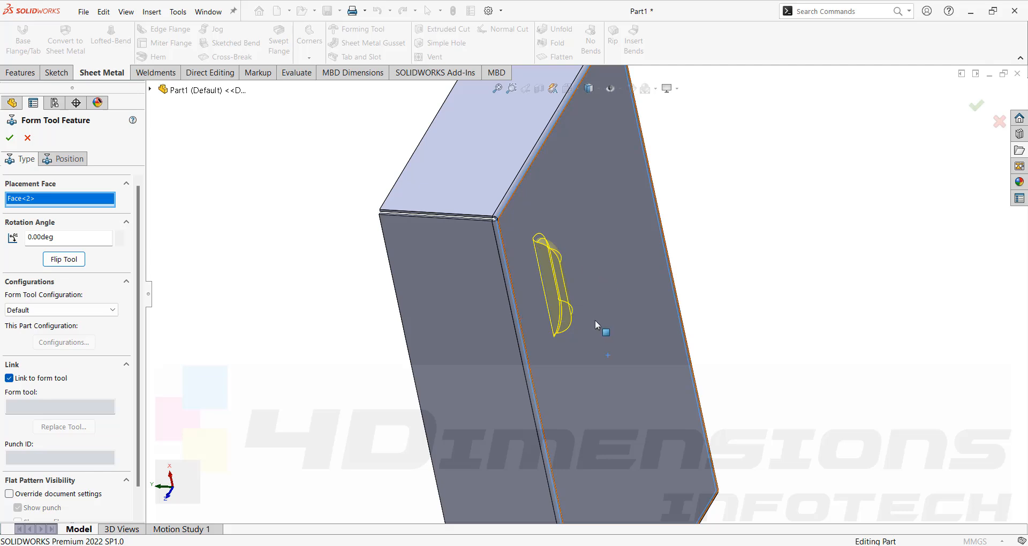
middle_drag(596, 320, 614, 311)
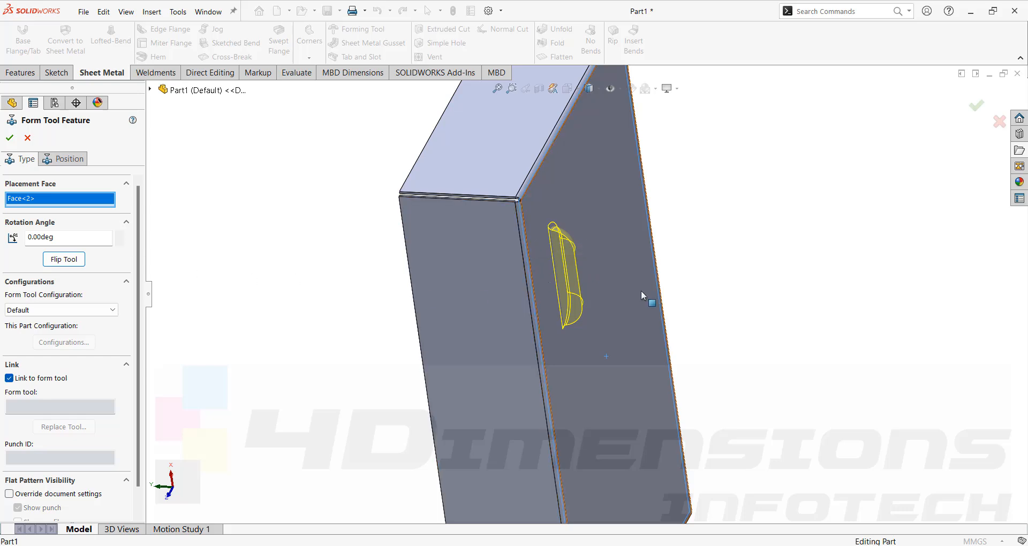
middle_drag(641, 290, 204, 259)
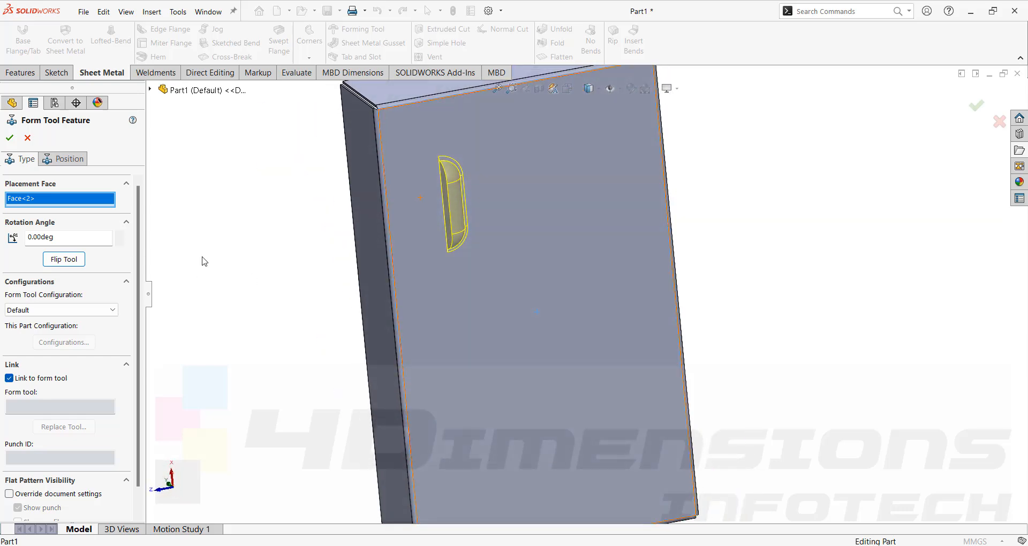
- Set the forming tool's rotation angle to 90 degrees
click(70, 240)
drag(71, 241, 1, 239)
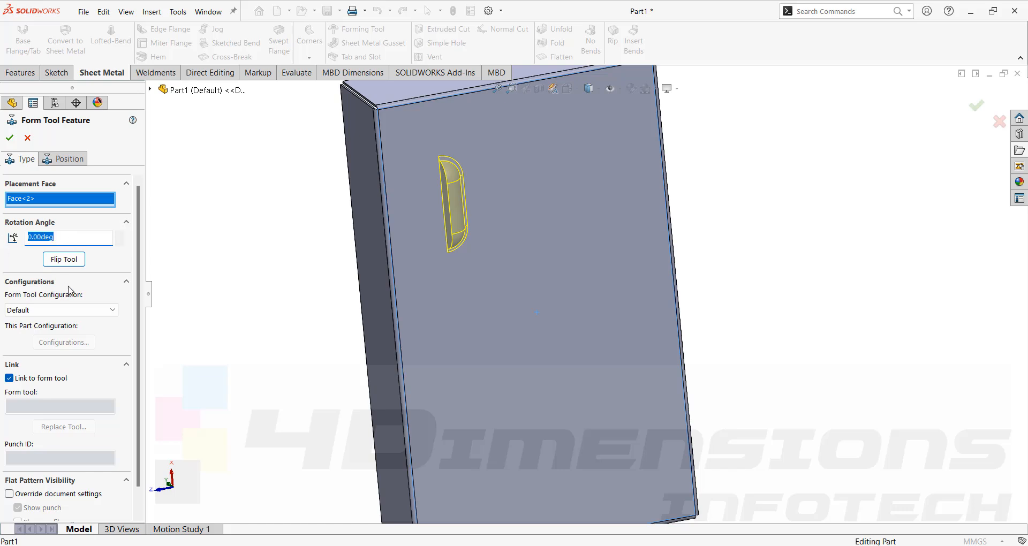
text(90)
key(Return)
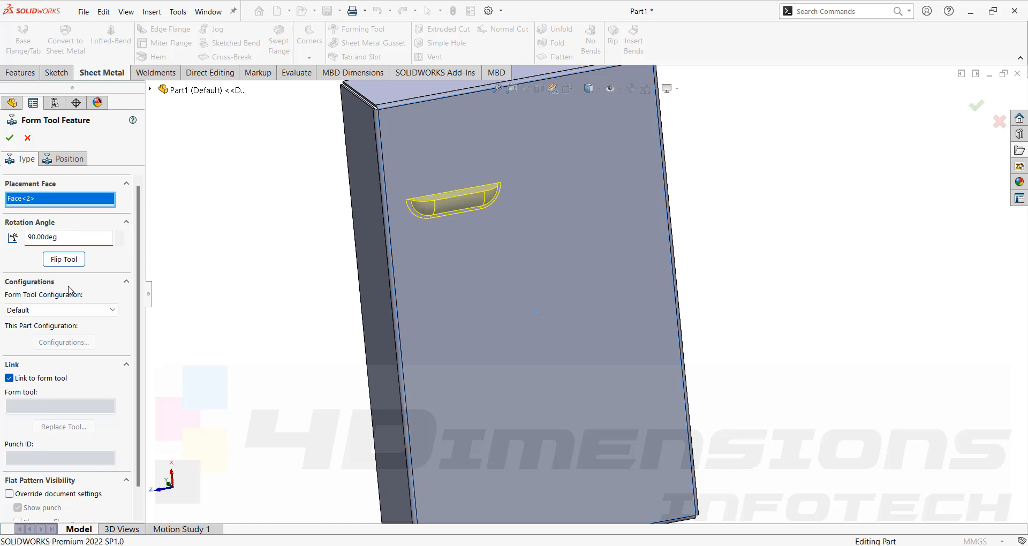
- Set the forming tool's rotation angle to 270 degrees to turn the louver's opening downward
drag(74, 237, 2, 247)
text(270)
key(Return)
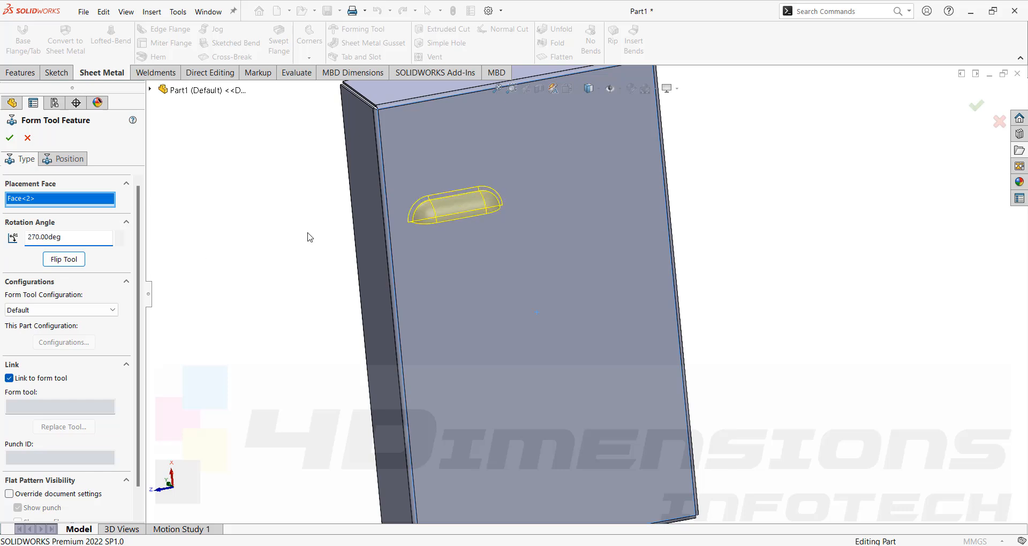
middle_drag(307, 237, 488, 203)
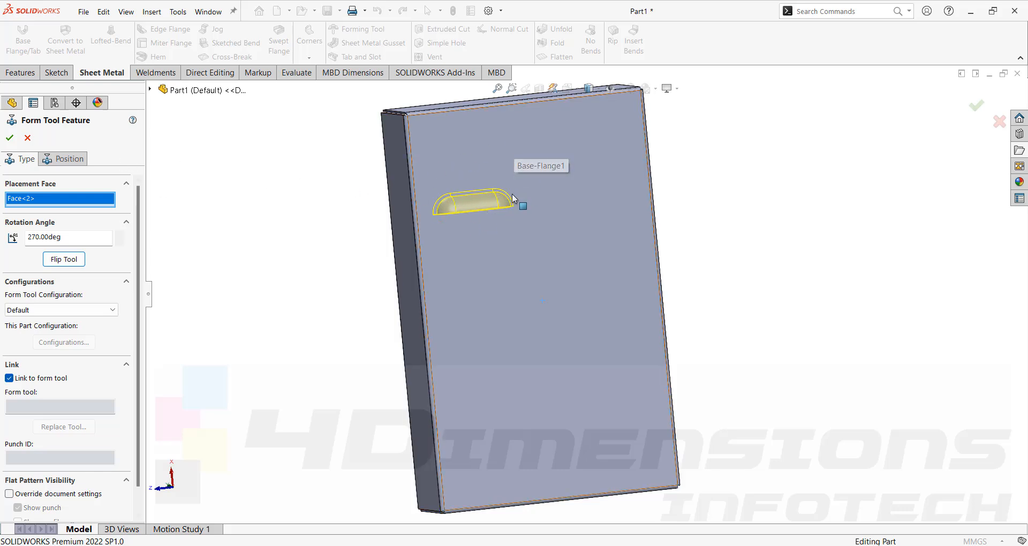
- Position the forming tool by dimensioning its centre point 80 mm from the short edge of the box's large face
click(71, 160)
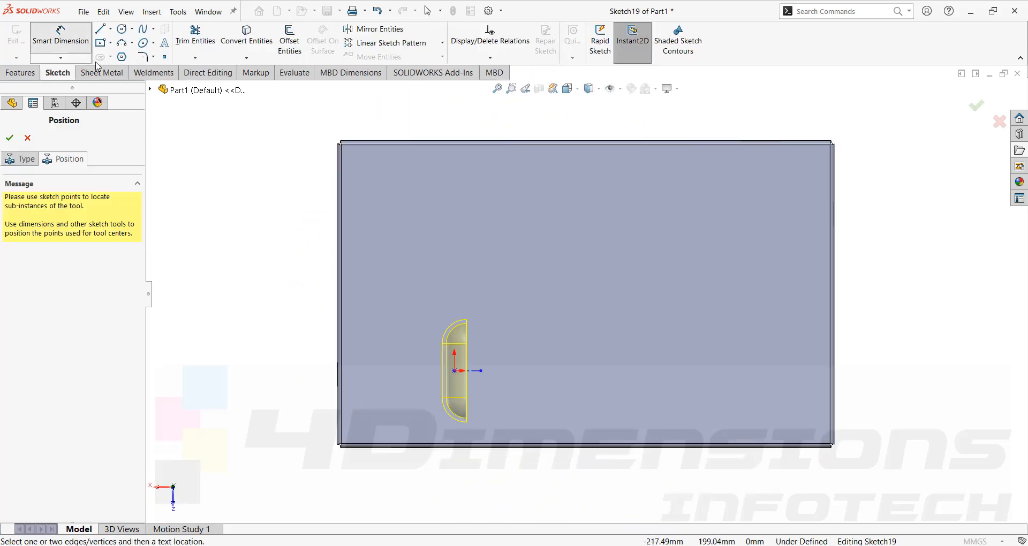
click(60, 37)
scroll(463, 243, up, 3)
scroll(524, 371, down, 4)
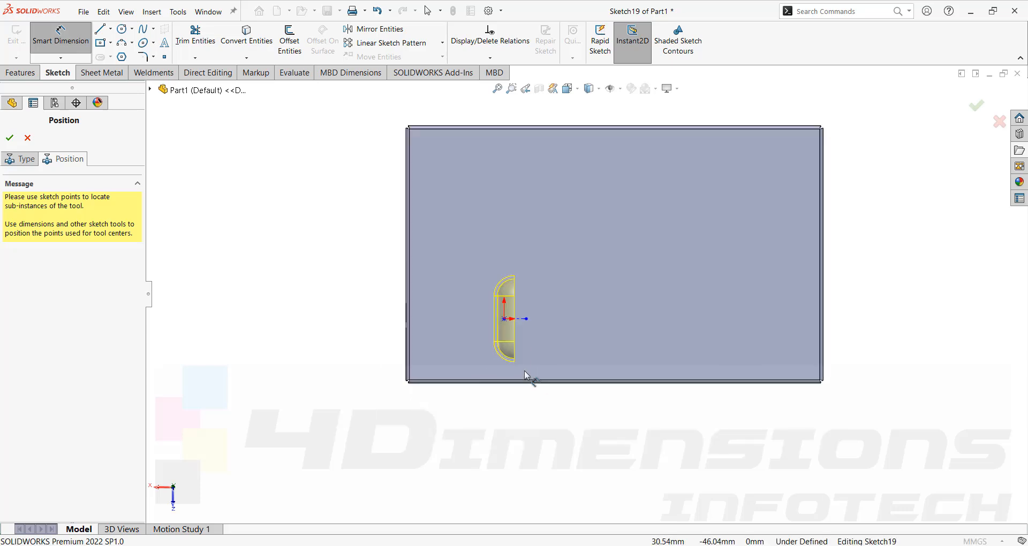
scroll(425, 280, up, 3)
scroll(424, 279, up, 1)
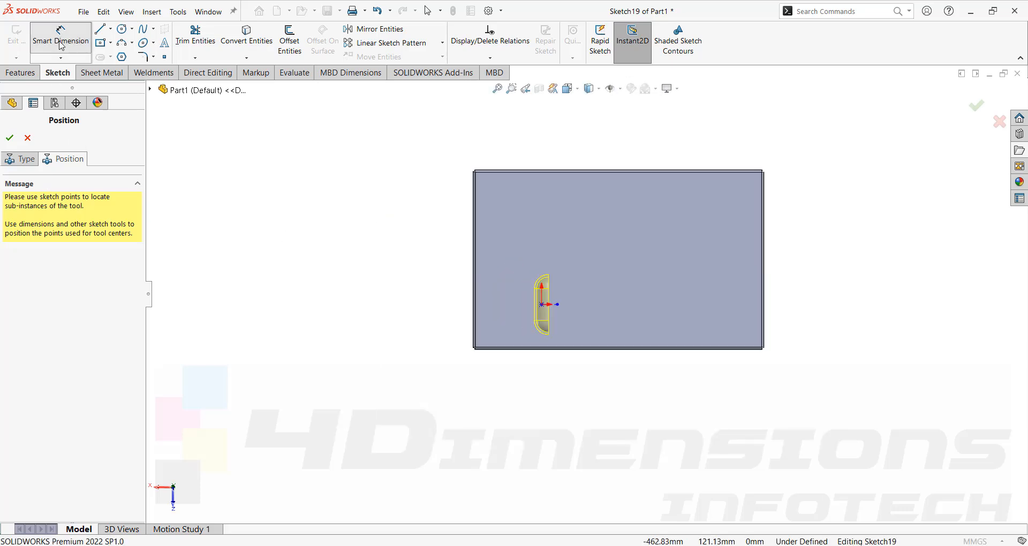
scroll(540, 306, down, 1)
scroll(562, 313, up, 1)
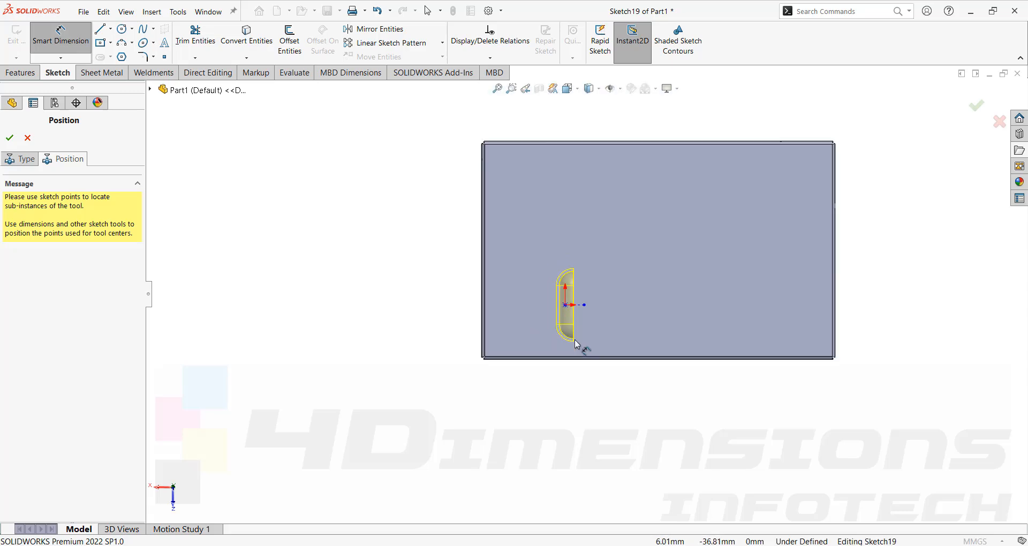
scroll(573, 311, down, 4)
click(559, 299)
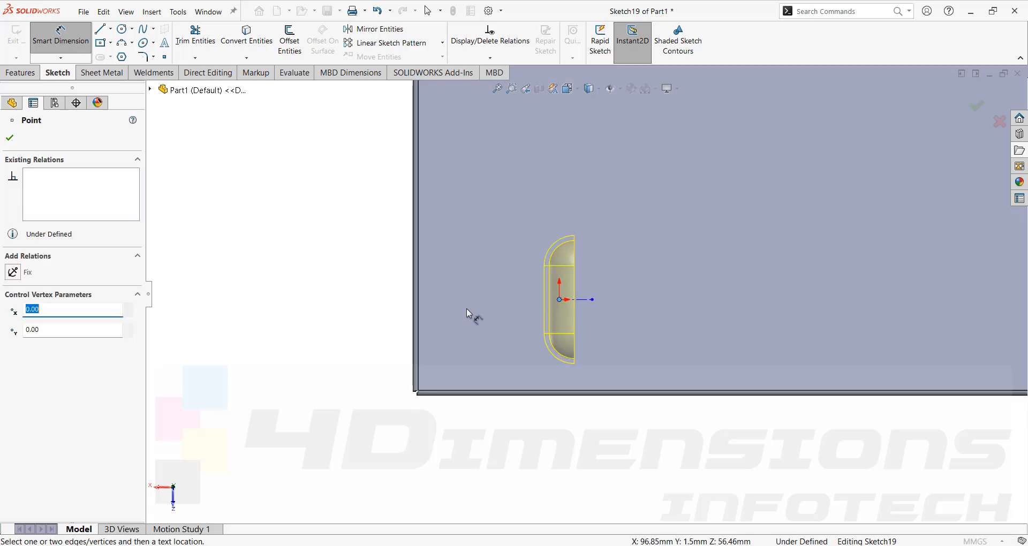
click(417, 314)
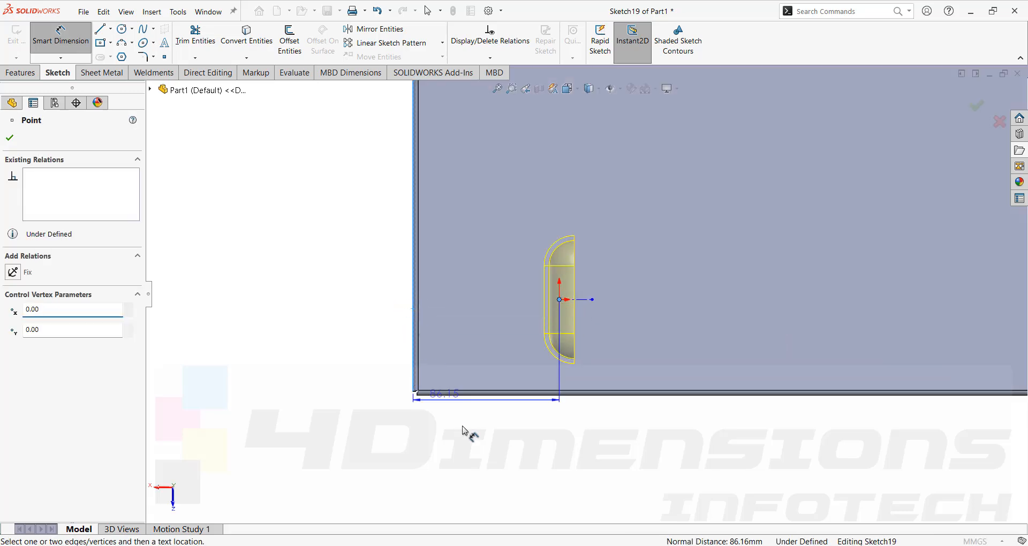
click(487, 449)
text(80)
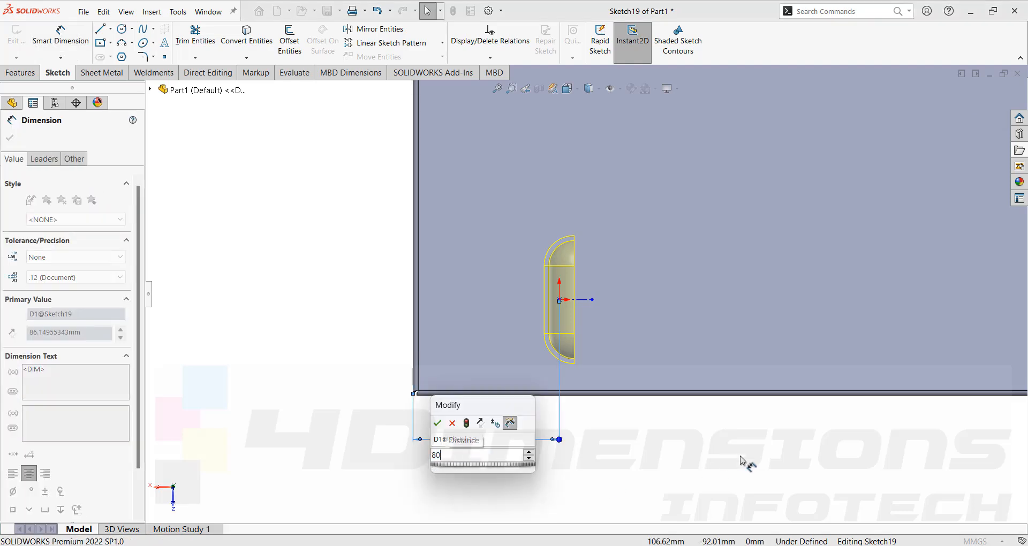
key(Return)
click(742, 458)
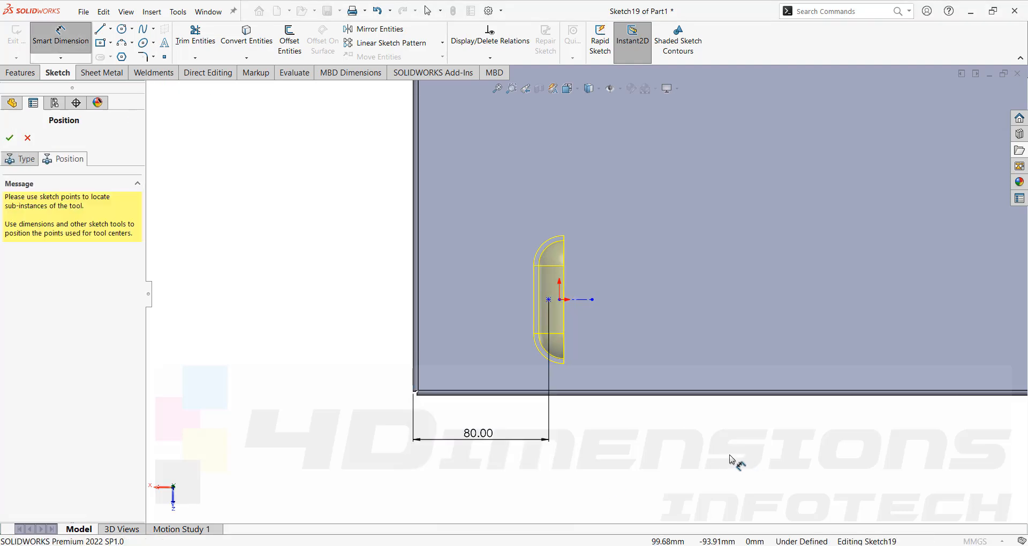
- Dimension the tool's centre point 60 mm from the adjacent long edge and finish the form tool feature
click(548, 299)
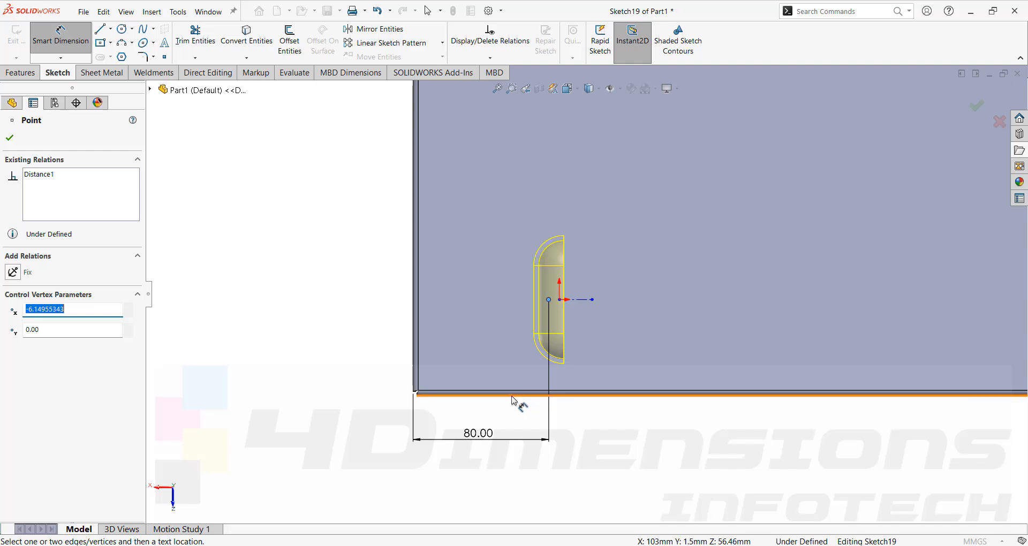
click(514, 400)
click(358, 360)
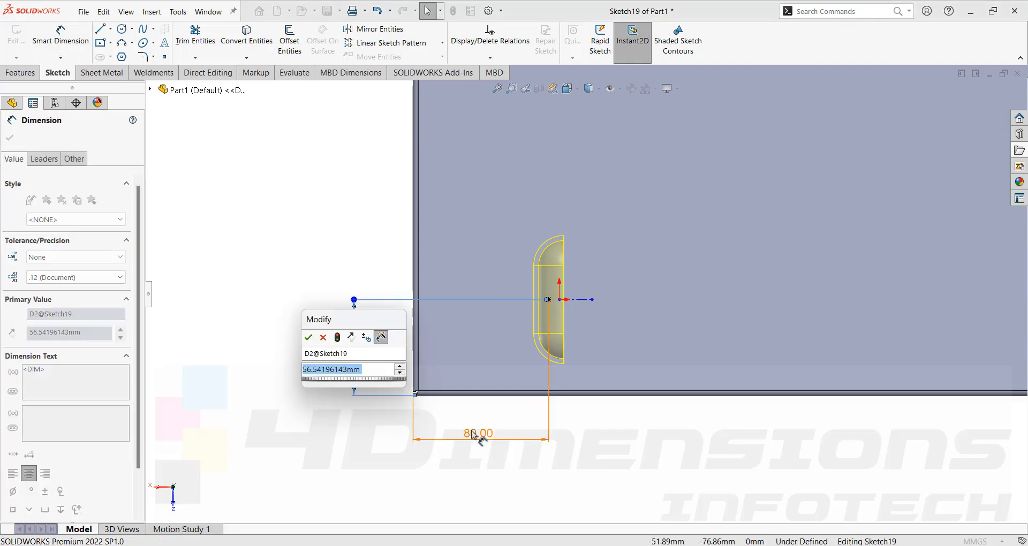
text(60)
key(Return)
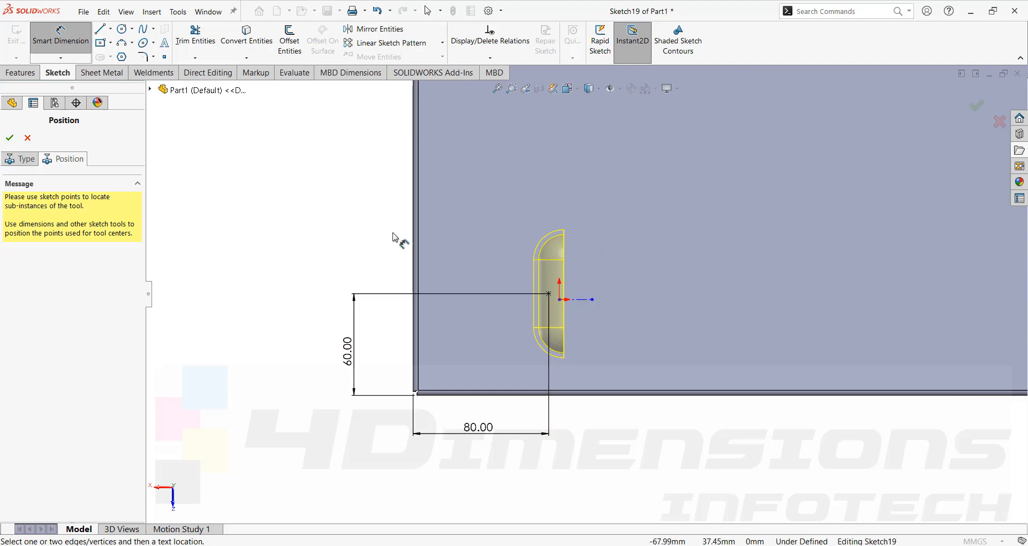
click(10, 138)
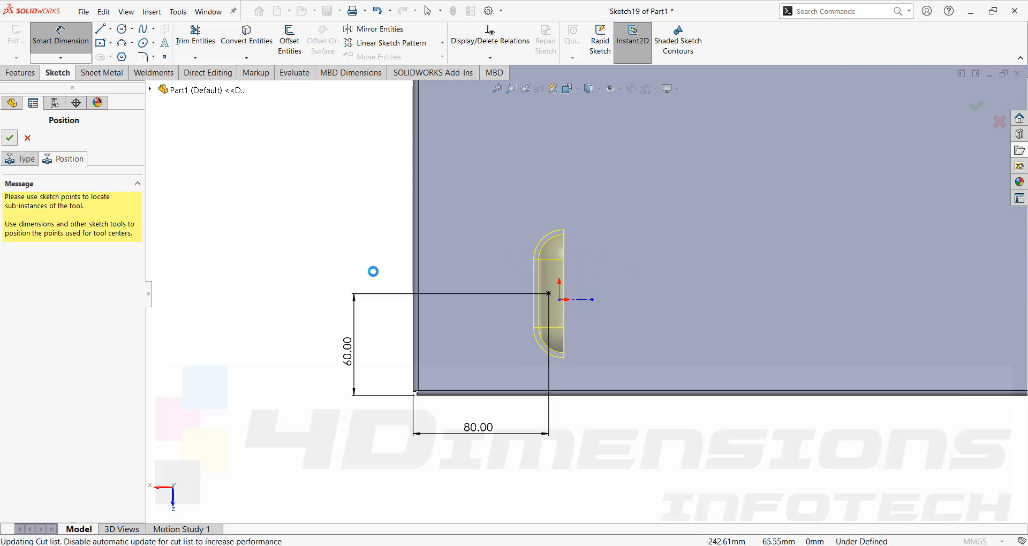
- Examine the formed louver from the inside and outside of the box
middle_drag(374, 270, 608, 214)
scroll(817, 177, down, 10)
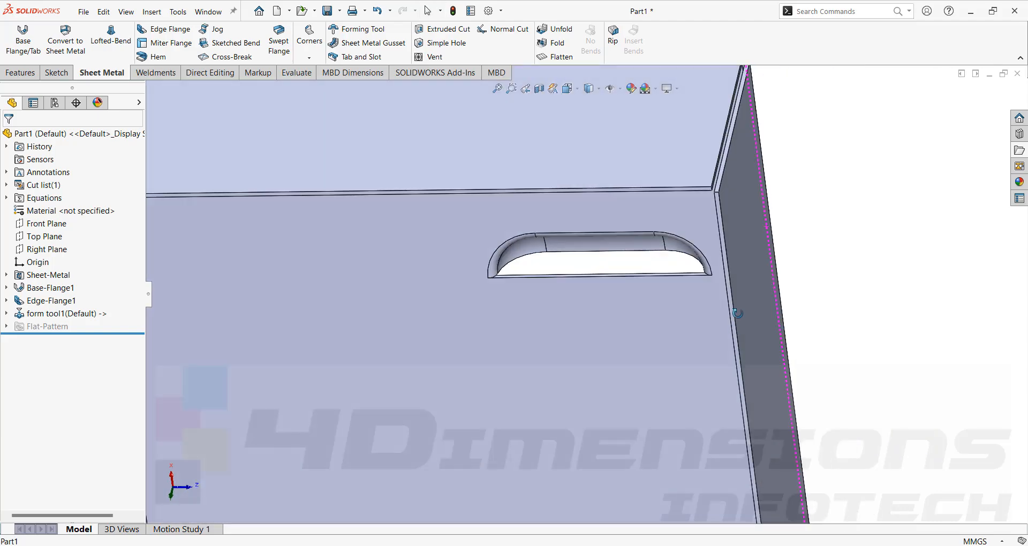
middle_drag(738, 313, 849, 282)
scroll(849, 282, up, 11)
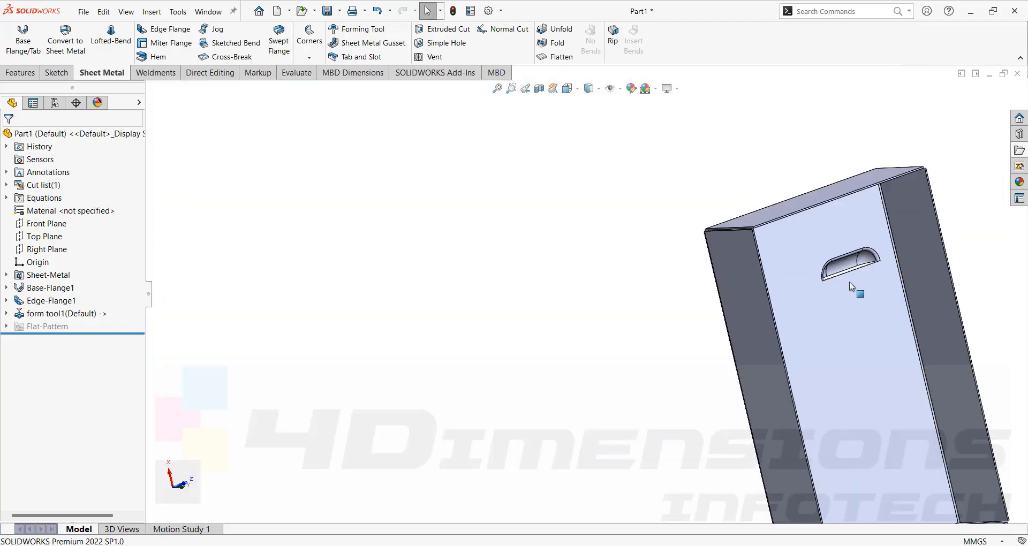
scroll(718, 300, down, 6)
middle_drag(638, 278, 608, 282)
scroll(608, 282, up, 2)
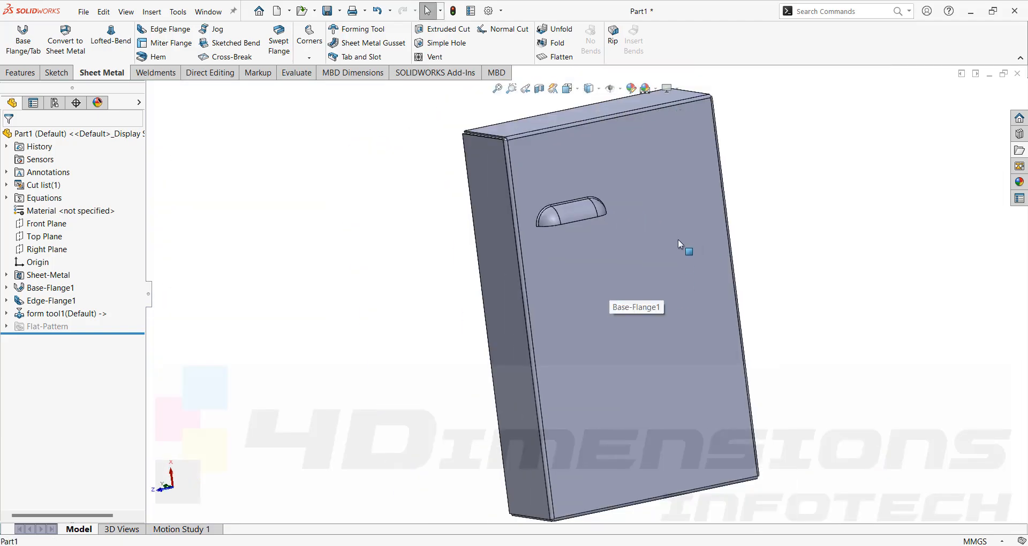
middle_drag(678, 239, 609, 252)
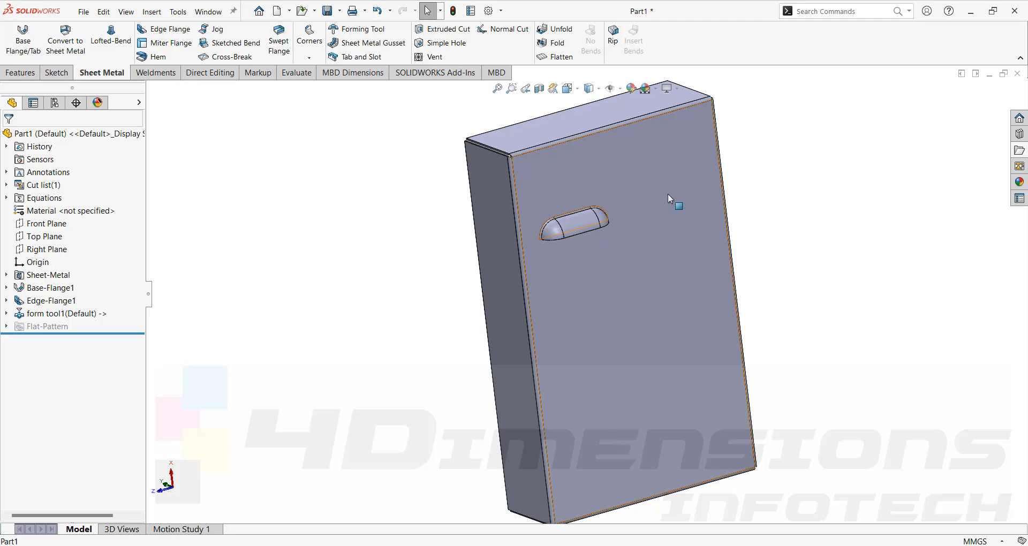
- Set up a linear pattern of form tool1 with the face's long edge as Direction 1 and its upper short edge as Direction 2
click(21, 73)
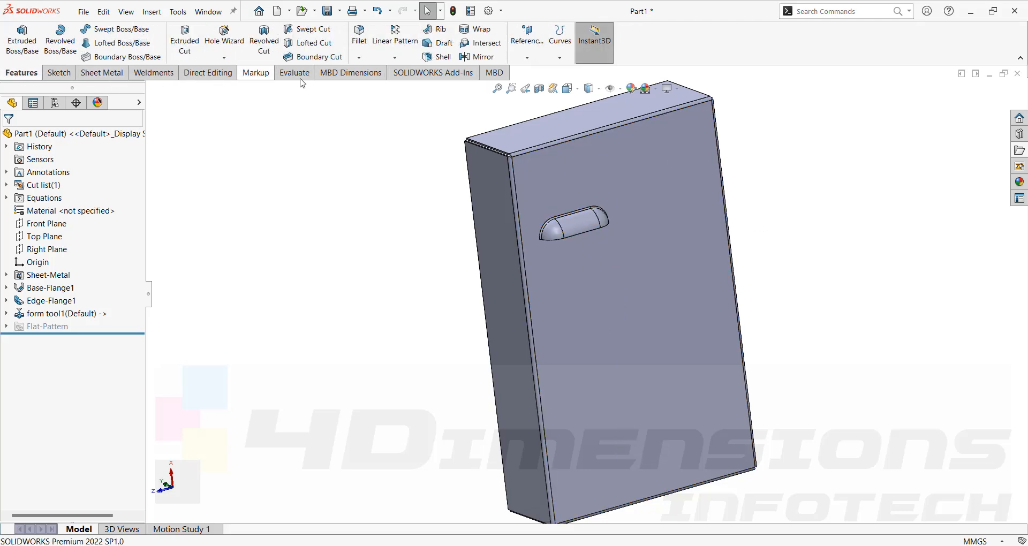
click(397, 38)
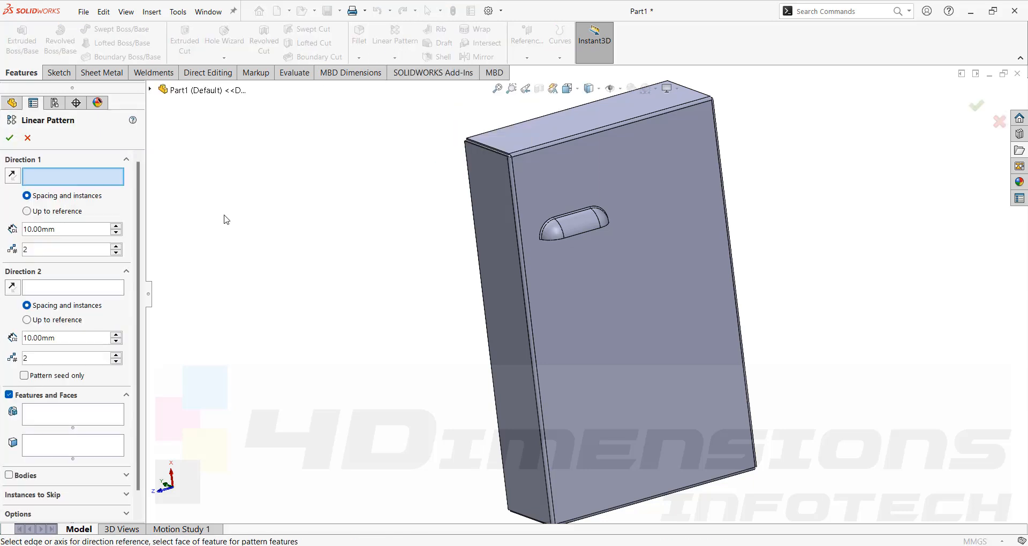
click(525, 247)
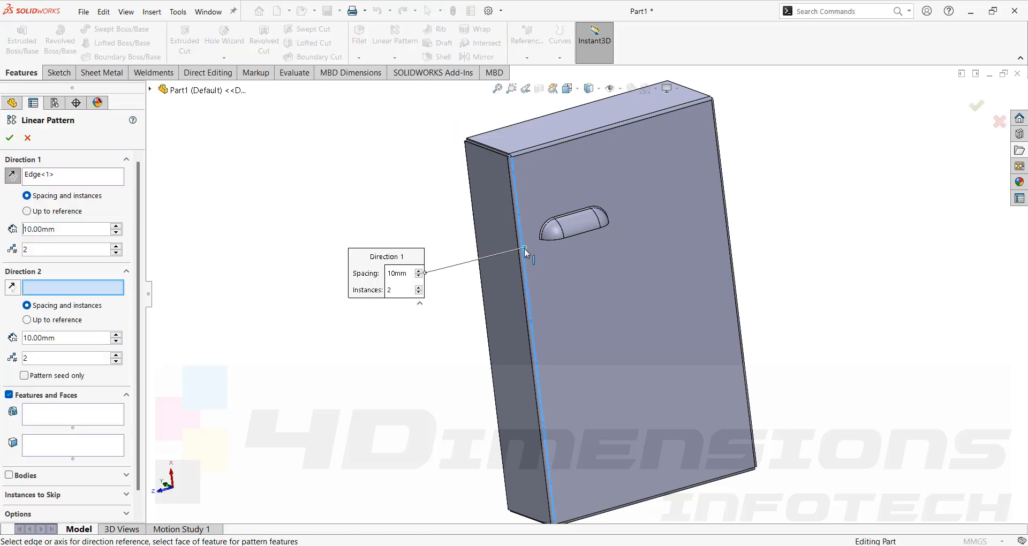
scroll(561, 278, up, 3)
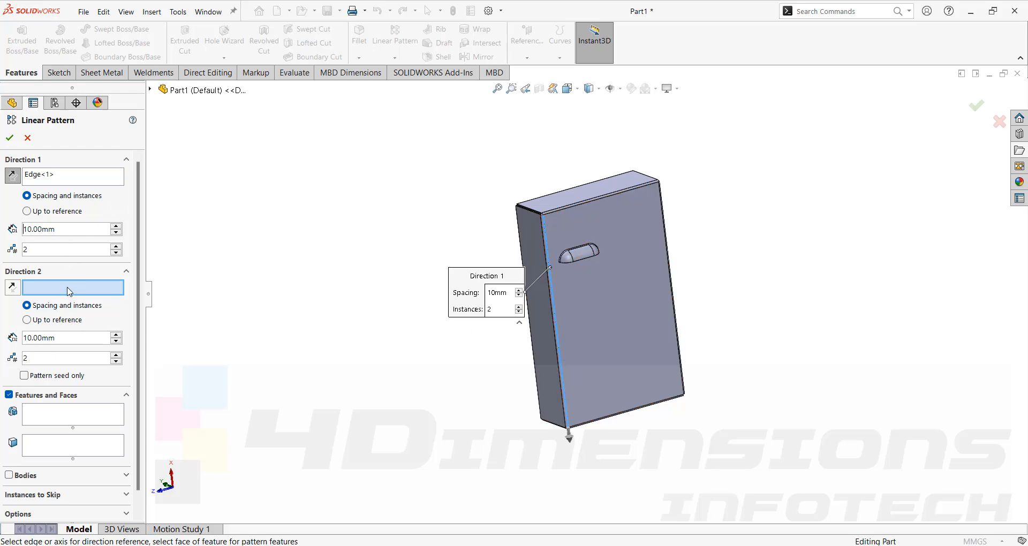
click(593, 201)
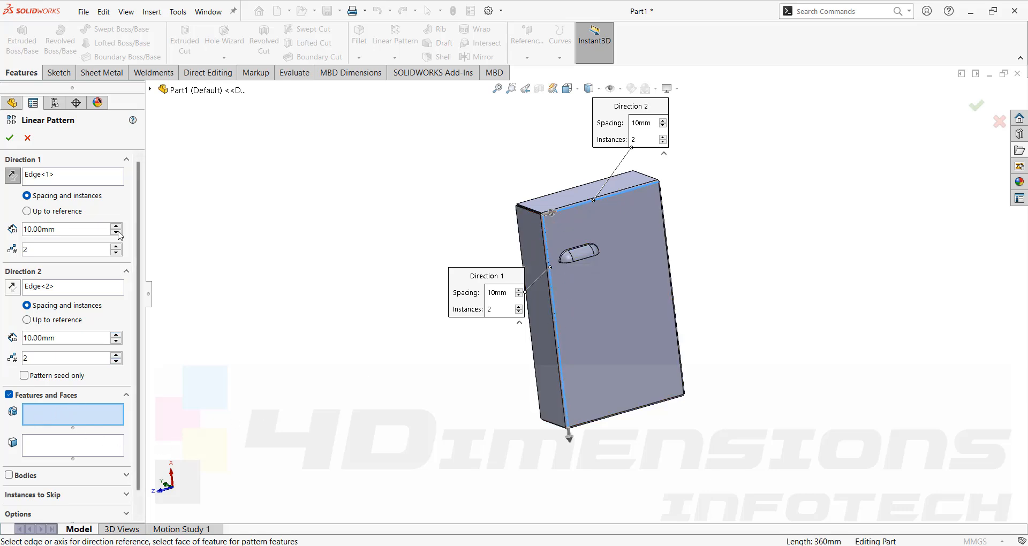
click(151, 90)
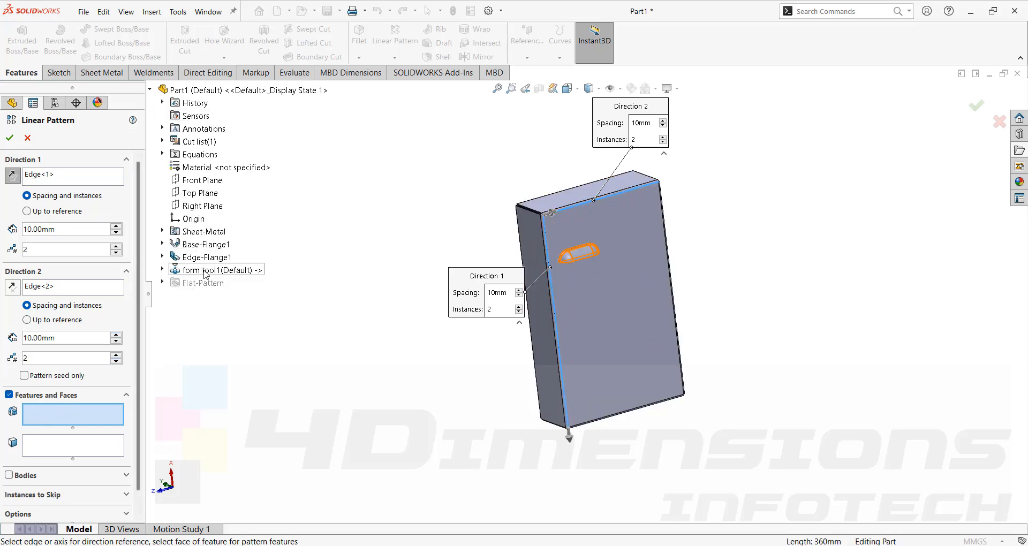
click(205, 271)
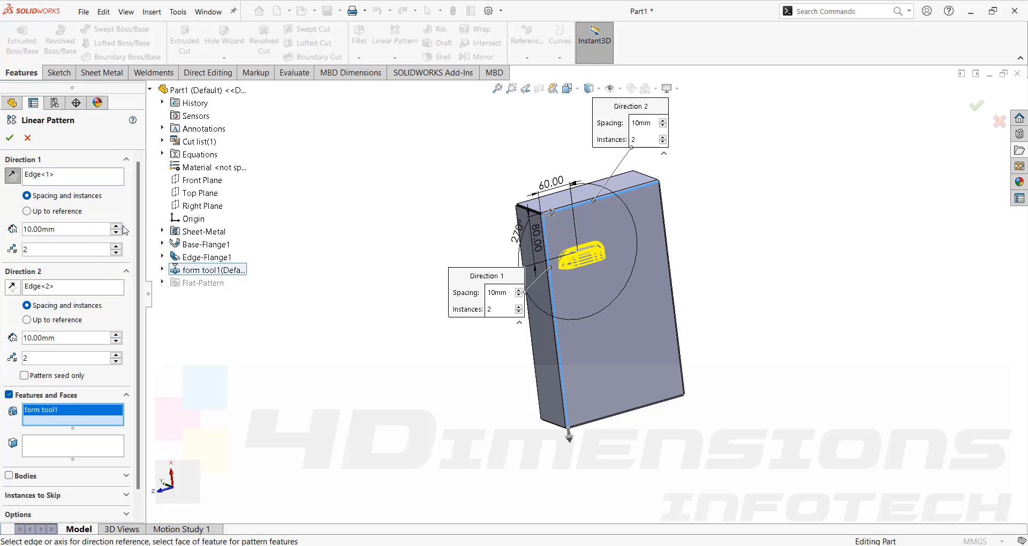
- Set Direction 1 to 4 instances spaced 40 mm and Direction 2 spacing to 100 mm, and create the louver pattern
double_click(116, 226)
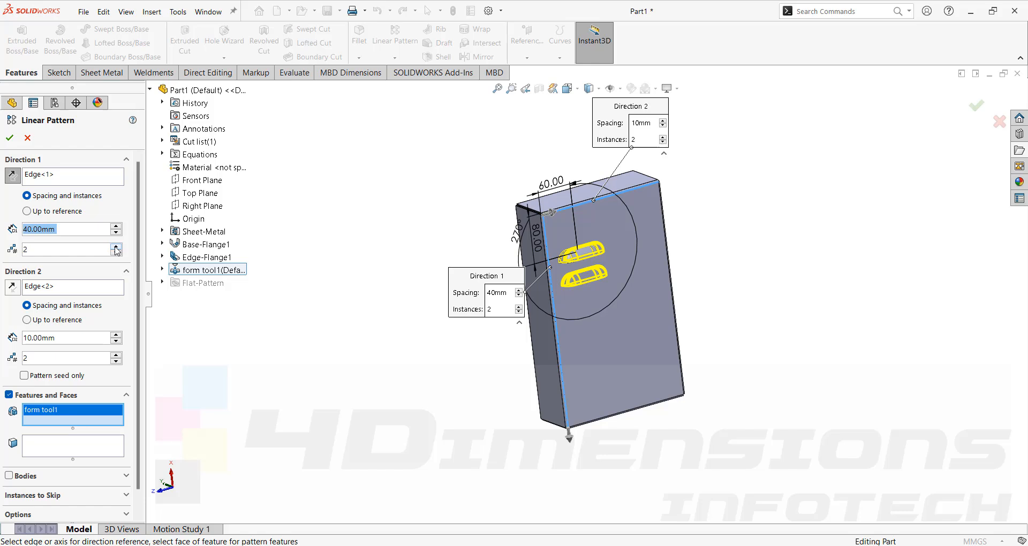
click(117, 335)
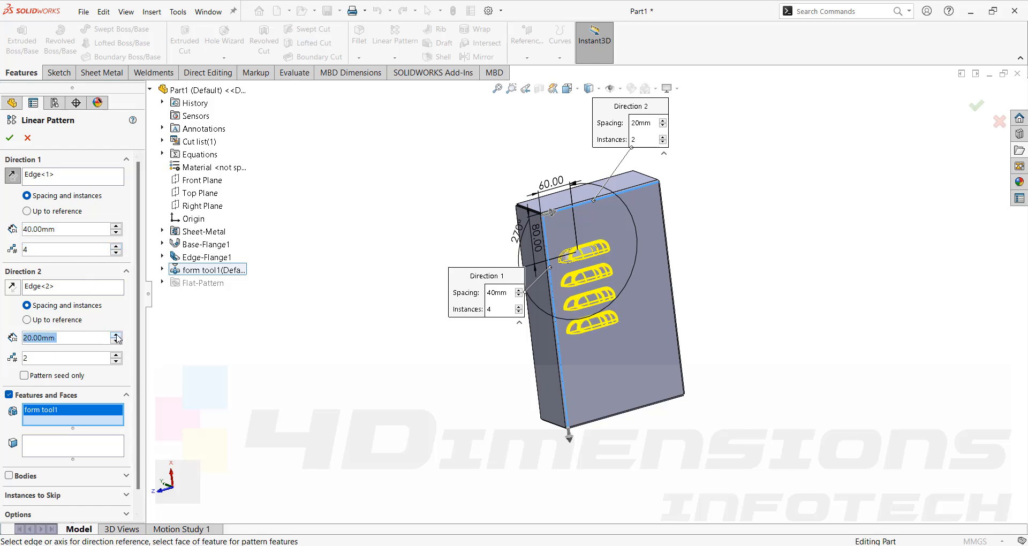
click(116, 334)
click(117, 335)
click(117, 335)
click(117, 335)
click(117, 335)
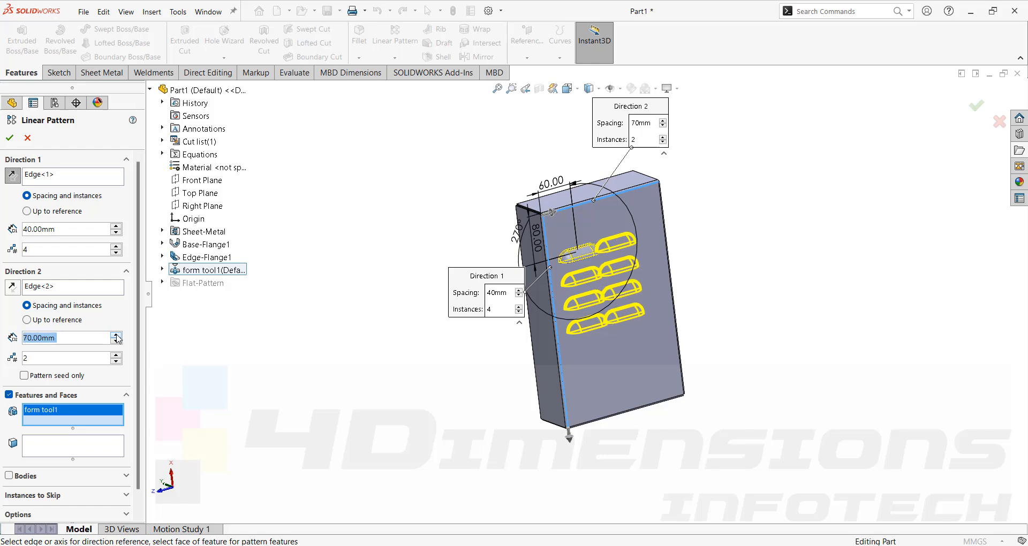
click(117, 335)
click(117, 335)
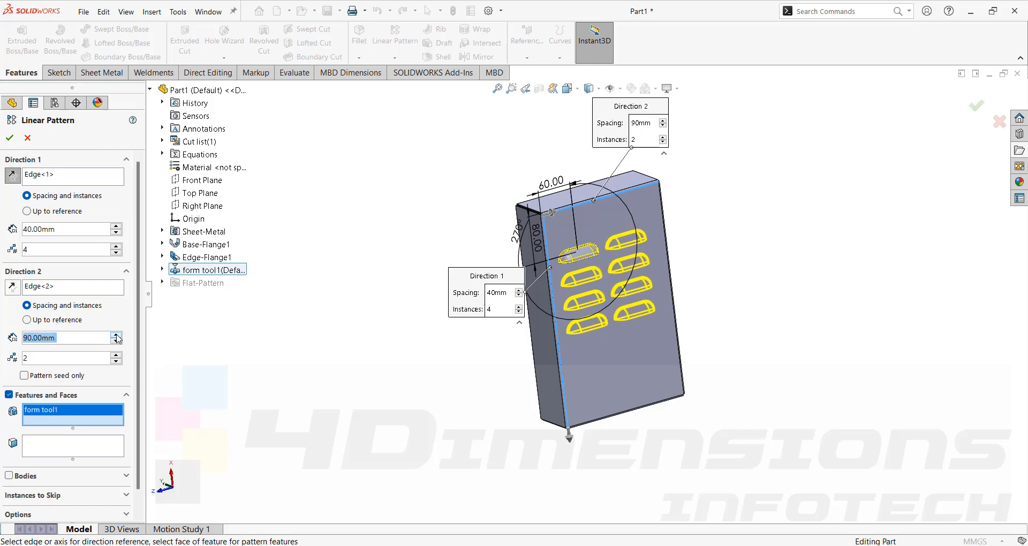
click(117, 335)
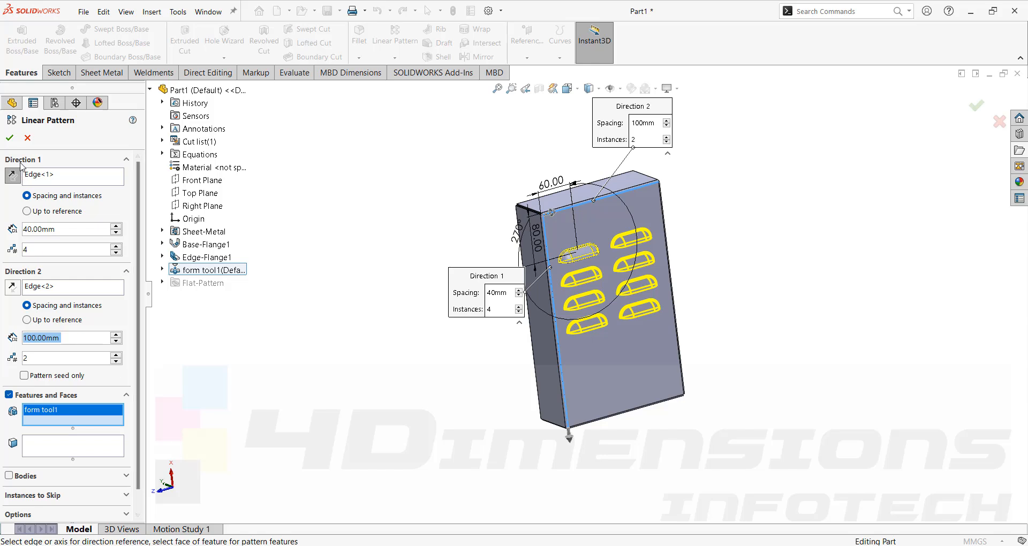
click(10, 137)
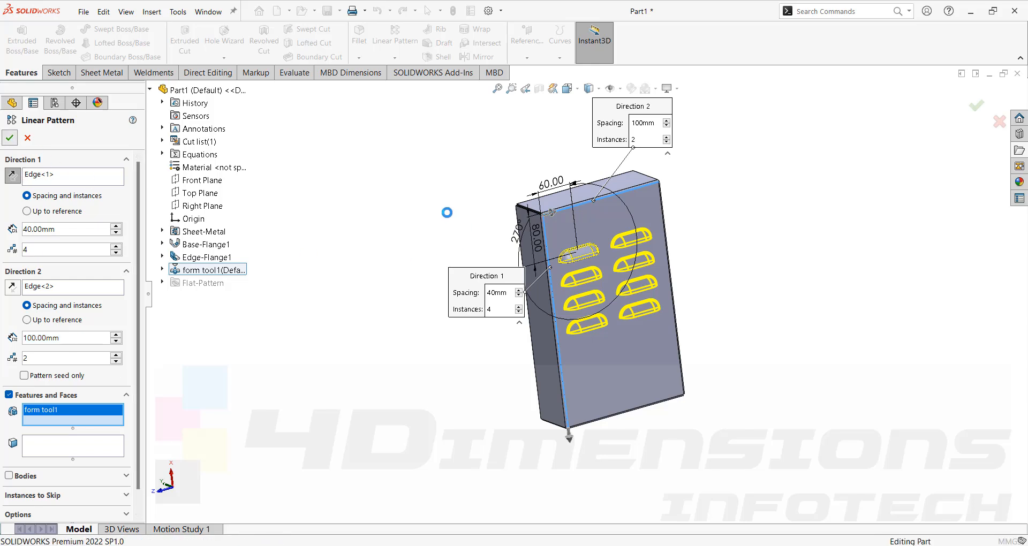
- Inspect the patterned louvers' openings, inner side and rounded outer edges close up around the box
middle_drag(448, 214, 496, 382)
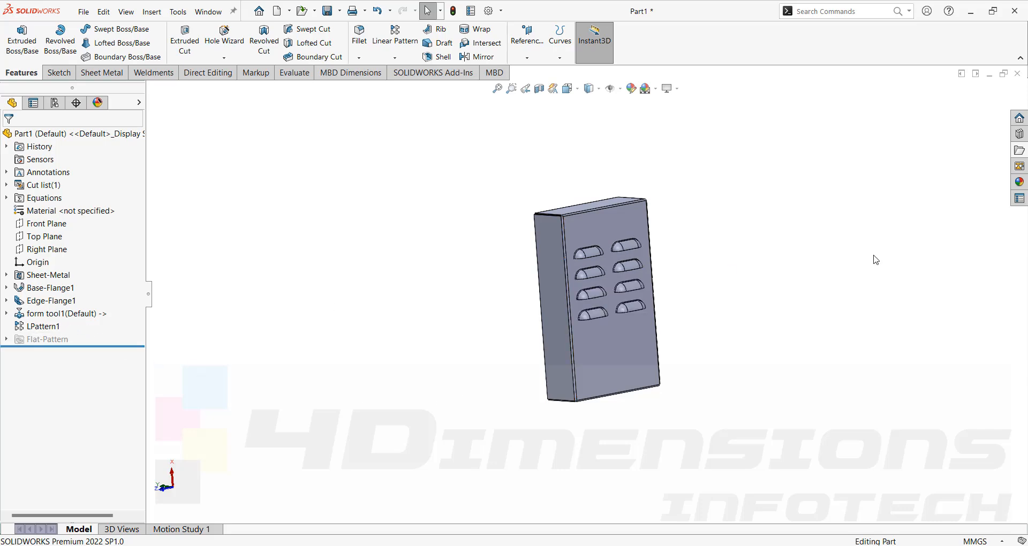
middle_drag(803, 260, 752, 214)
scroll(589, 327, down, 6)
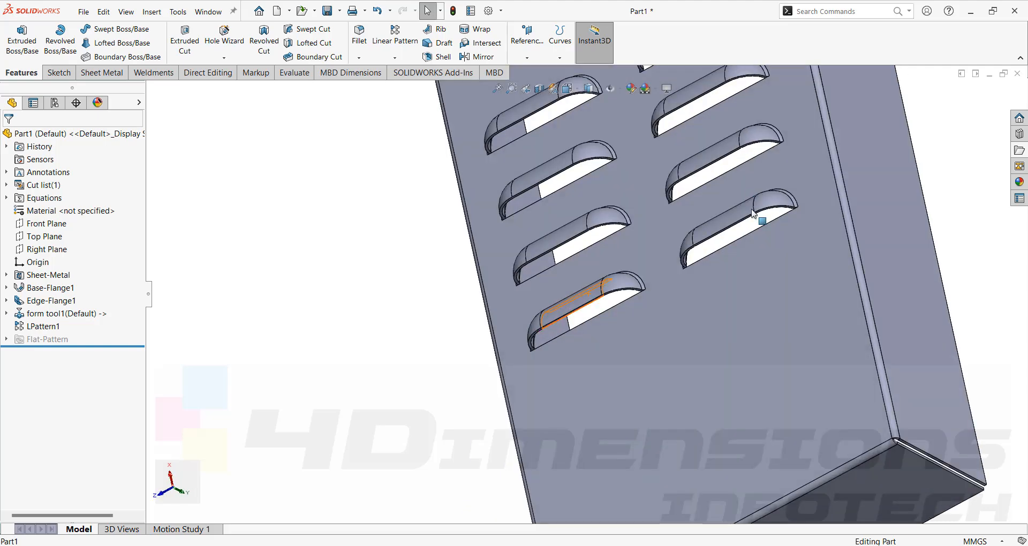
scroll(732, 240, down, 5)
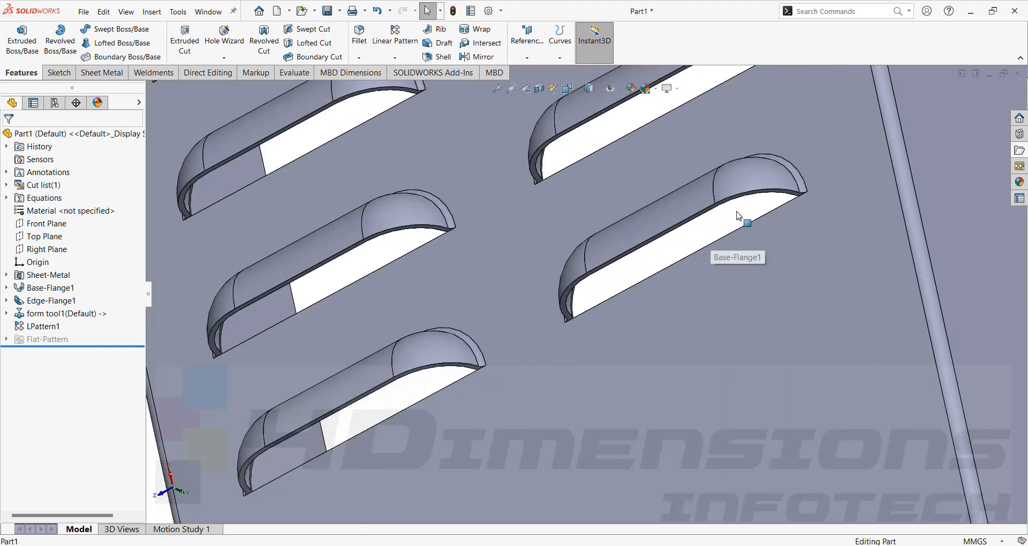
scroll(716, 232, up, 4)
middle_drag(718, 231, 873, 198)
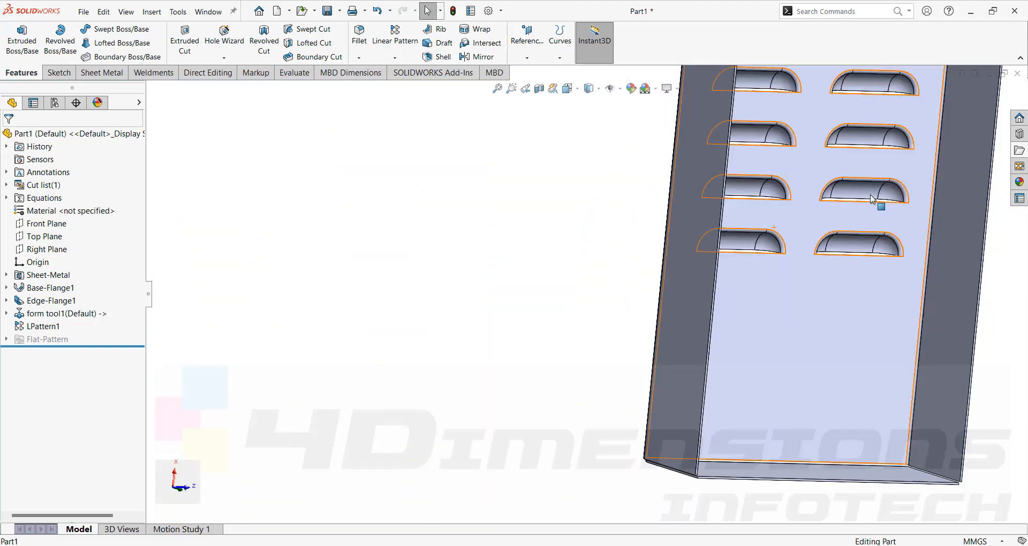
scroll(873, 197, up, 2)
scroll(792, 159, down, 3)
scroll(772, 124, up, 1)
middle_drag(772, 123, 666, 230)
scroll(667, 230, down, 8)
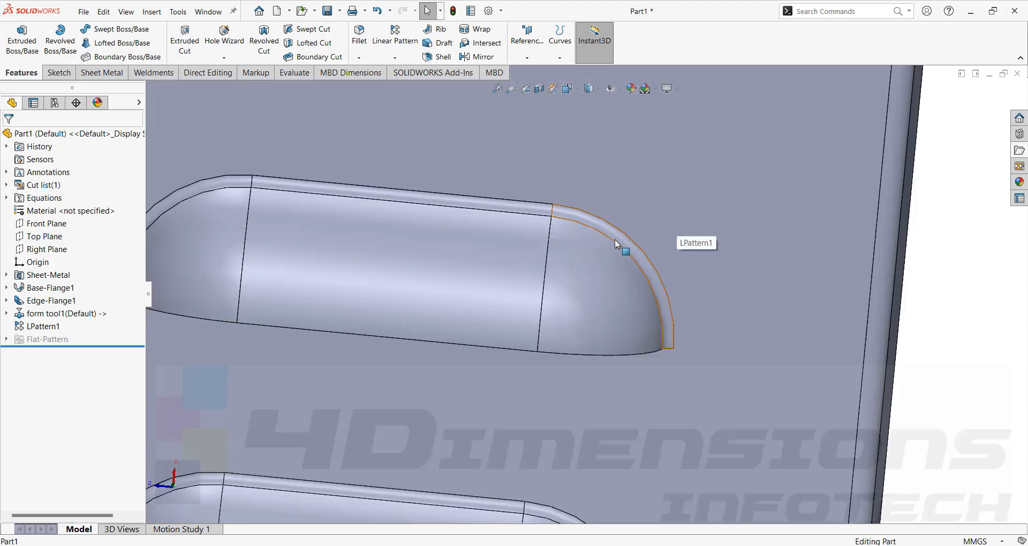
scroll(622, 238, up, 5)
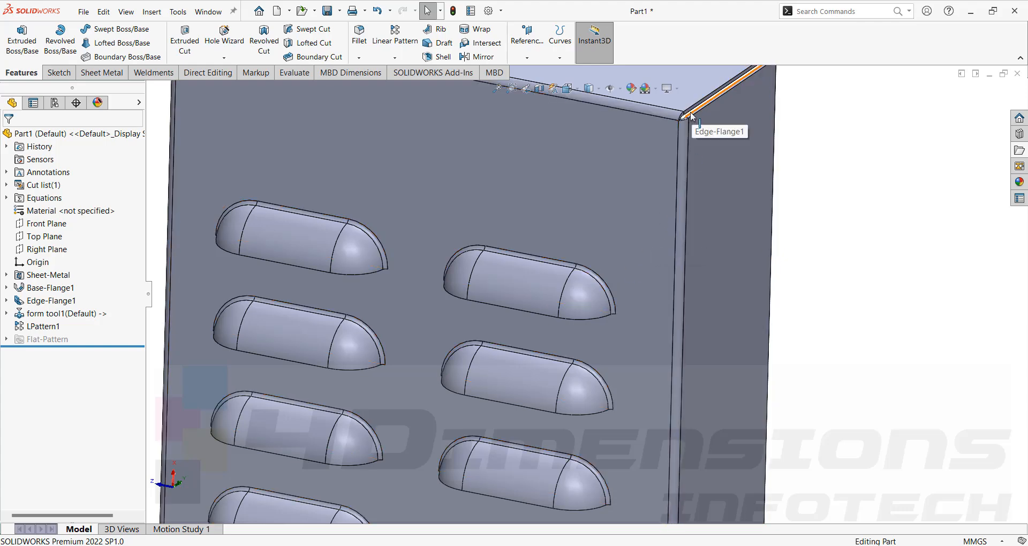
- Examine the whole box with its louver pattern from the outside and from the open inner side
scroll(582, 255, up, 6)
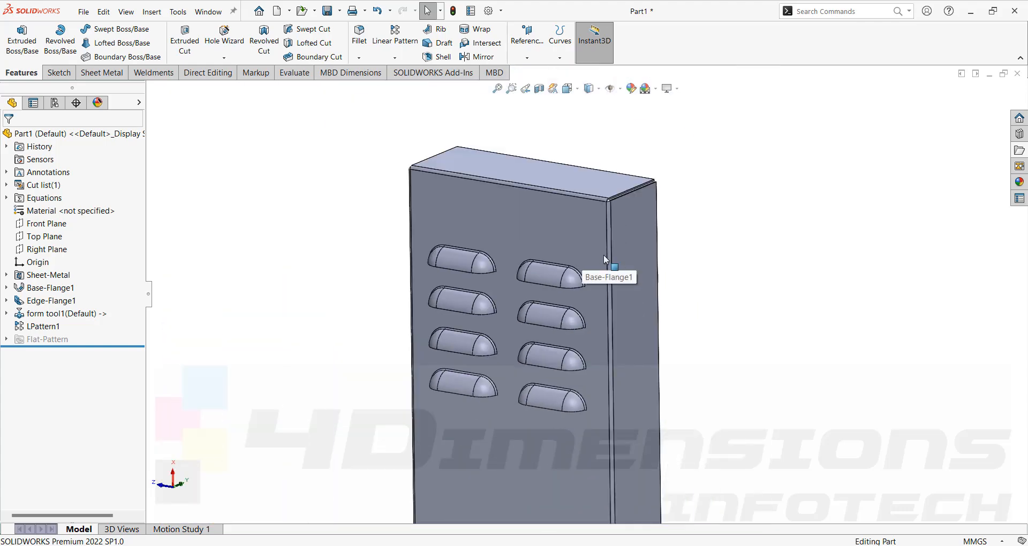
middle_drag(602, 255, 569, 254)
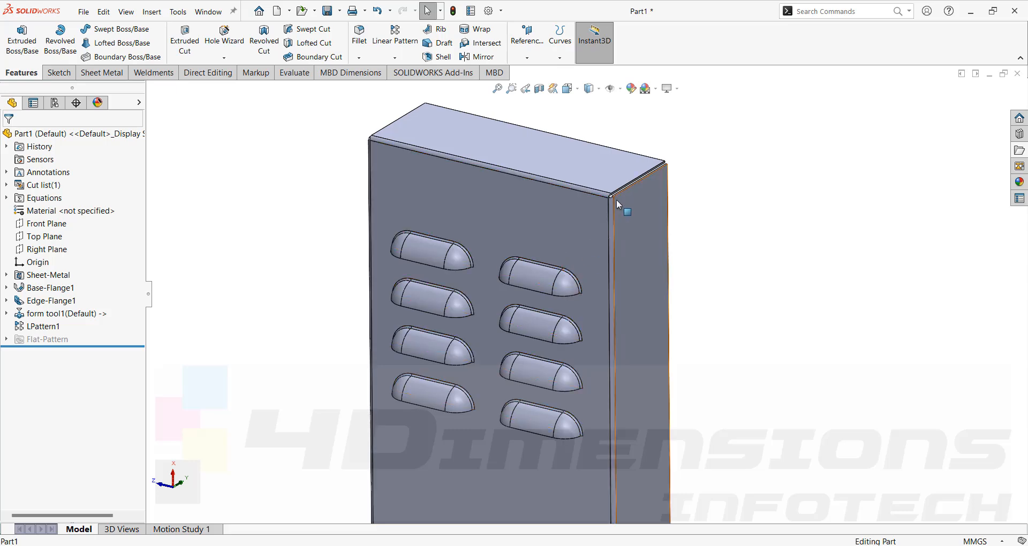
scroll(622, 192, up, 5)
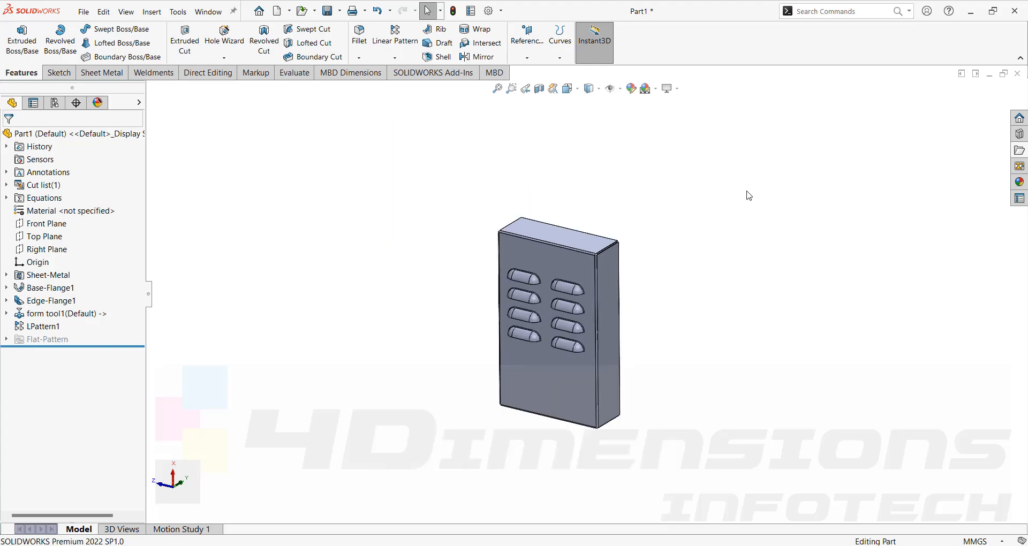
middle_drag(748, 195, 605, 259)
scroll(558, 108, up, 2)
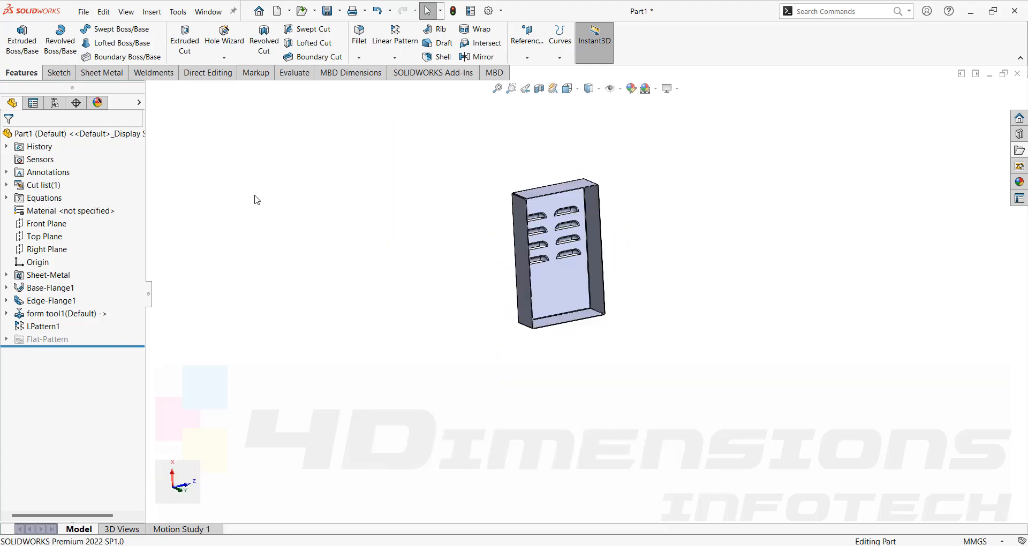
- Create a new part document and check the bridge and lance form reference images in the web browser
click(84, 15)
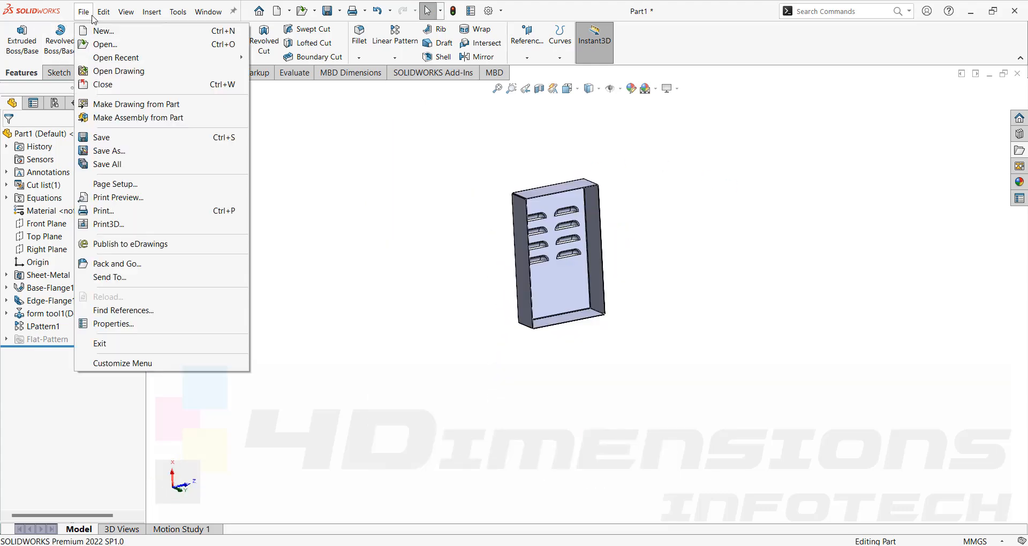
click(100, 32)
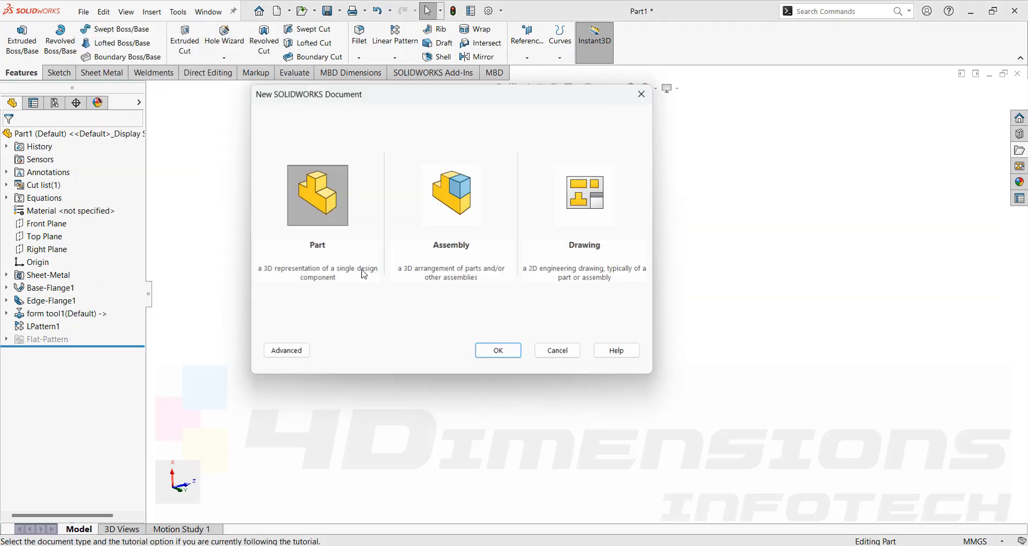
click(512, 355)
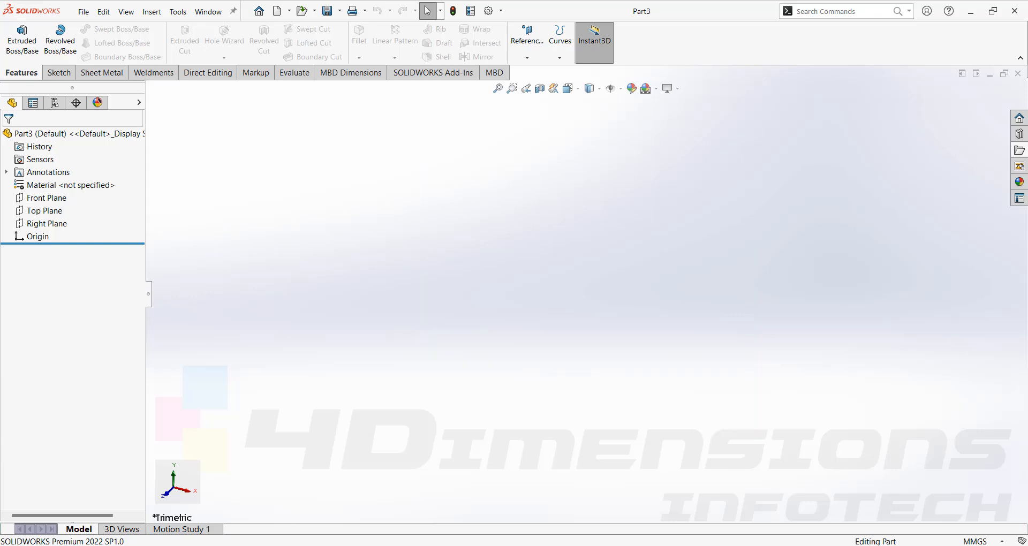
key(alt+Tab)
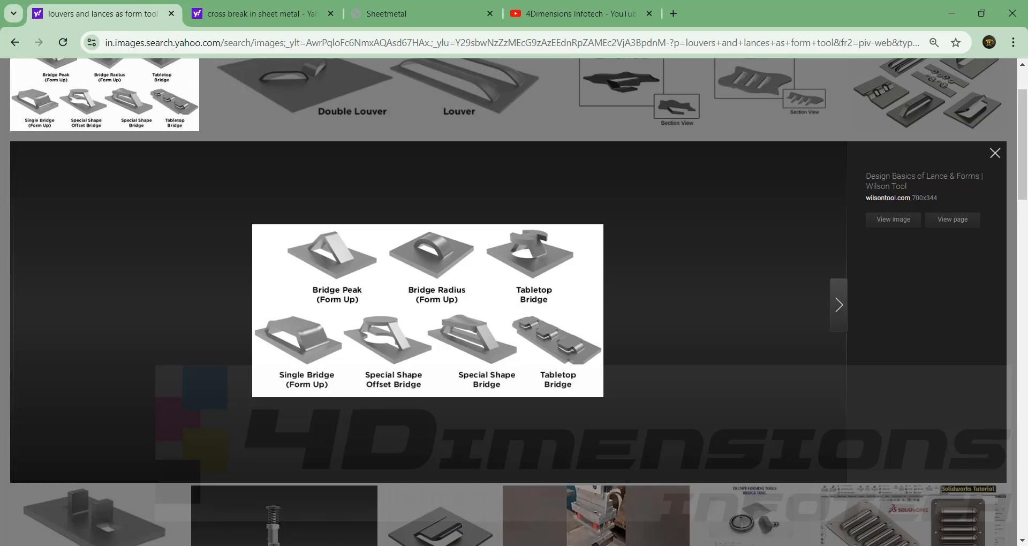
click(741, 495)
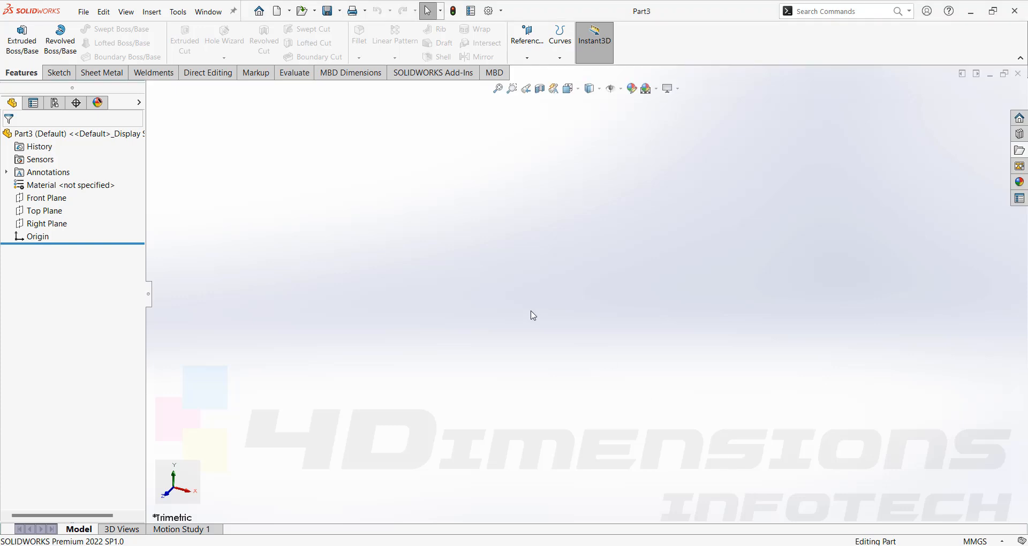
- Sketch a center rectangle about 196 by 130 mm on the Top Plane, centred on the origin
click(45, 210)
click(50, 195)
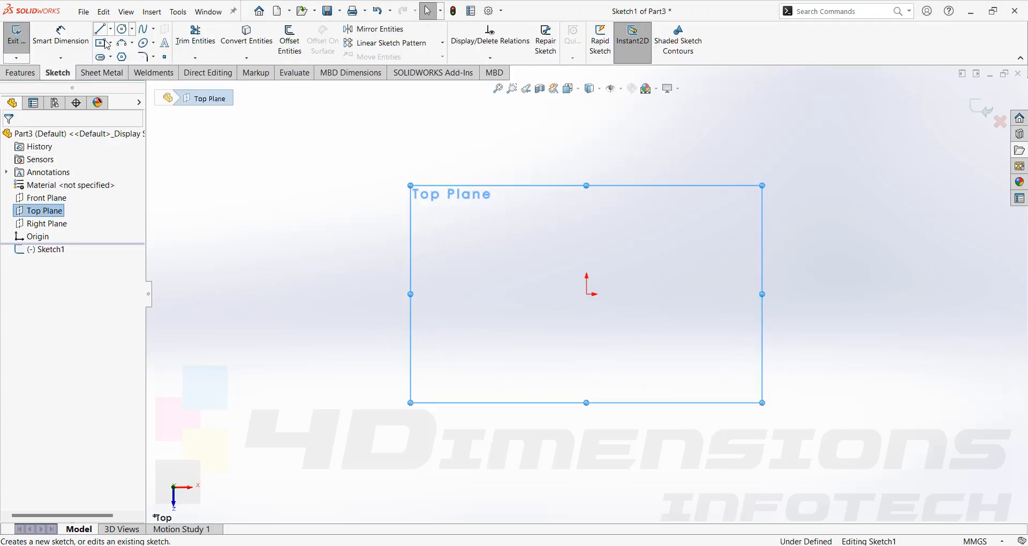
click(112, 44)
click(134, 69)
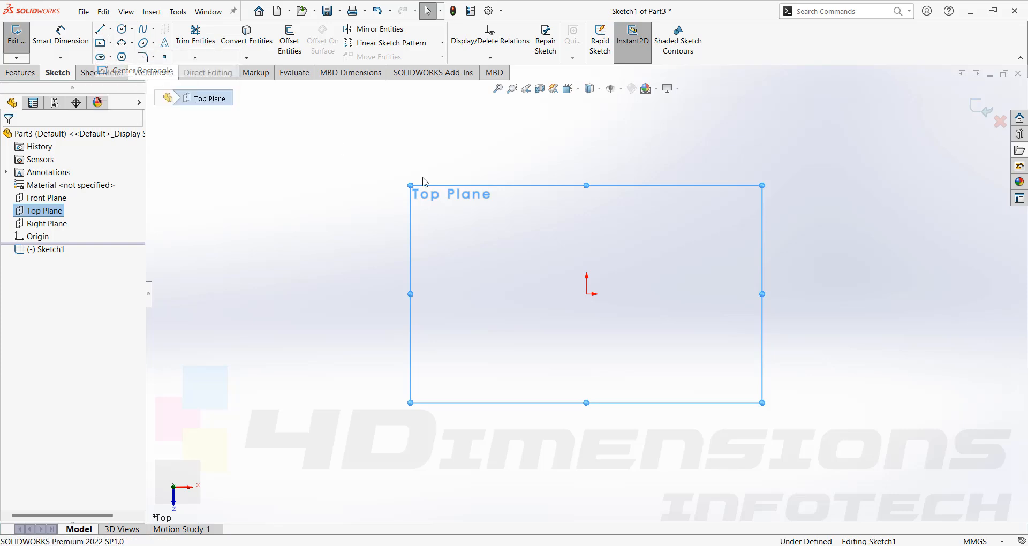
click(589, 294)
click(781, 165)
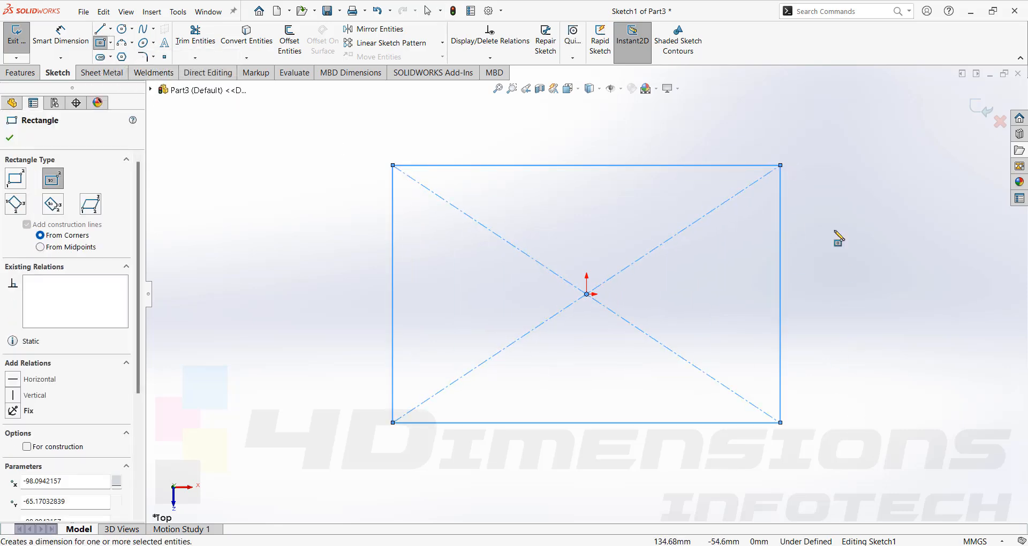
- Dimension the rectangle to 200 mm wide and 120 mm high
key(d)
click(705, 165)
click(706, 144)
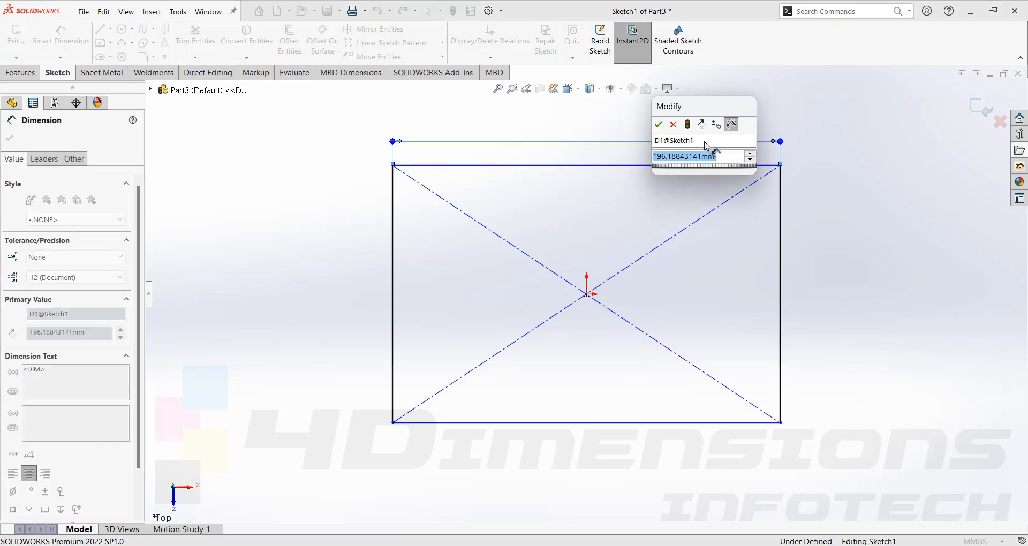
text(200)
key(Return)
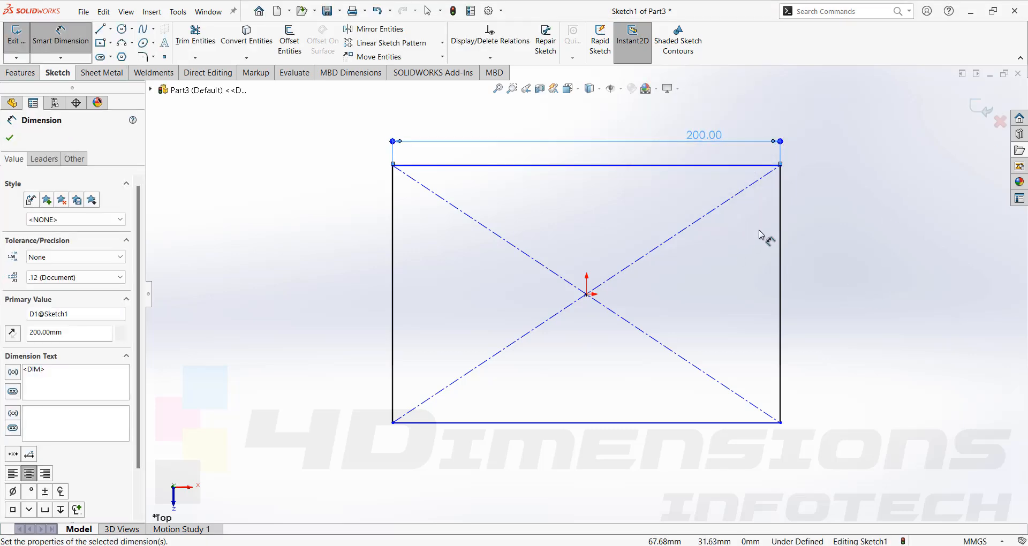
click(780, 241)
click(799, 265)
text(120)
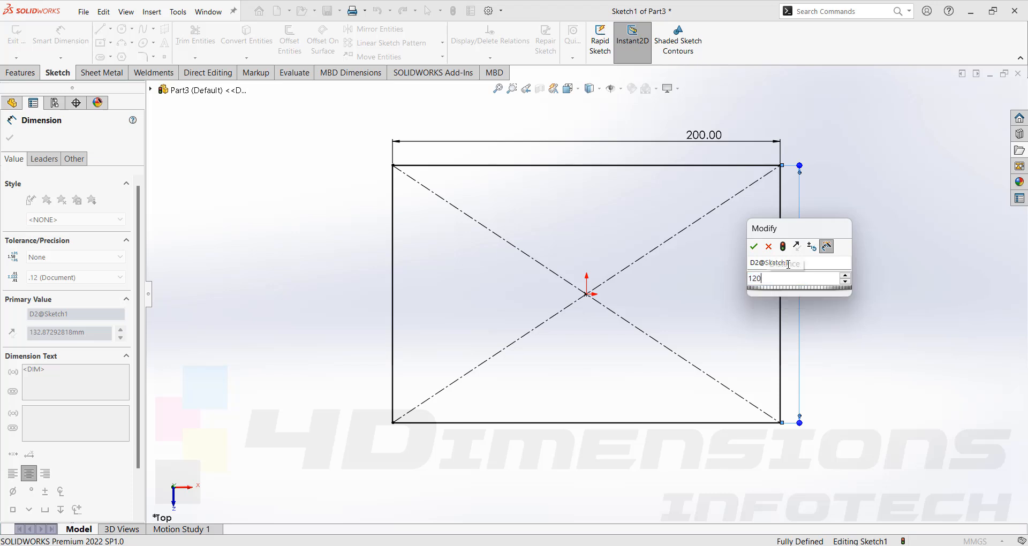
key(Return)
click(883, 316)
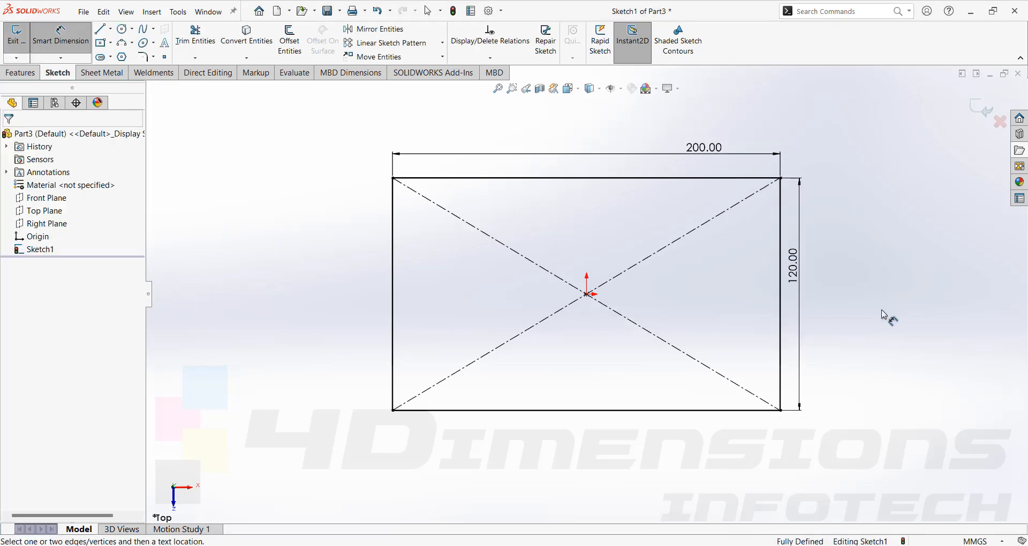
- Extrude the rectangle as a blind boss 10 mm thick to form the base plate
click(21, 73)
mouse_move(673, 259)
middle_down()
mouse_move(681, 193)
mouse_move(691, 278)
middle_up()
click(22, 40)
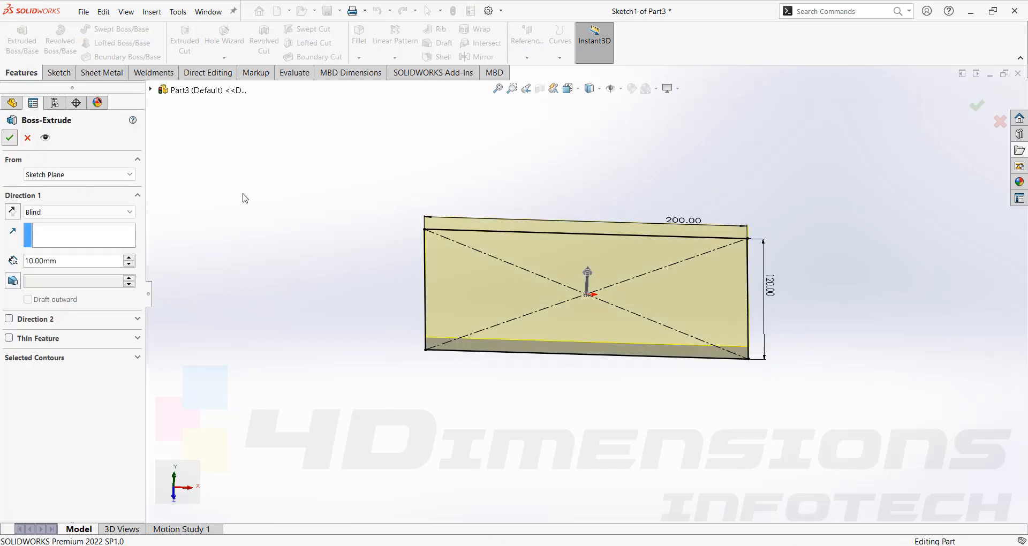
key(Return)
- Sketch a small center rectangle on the plate's upper face, centred on the origin
click(681, 276)
click(713, 248)
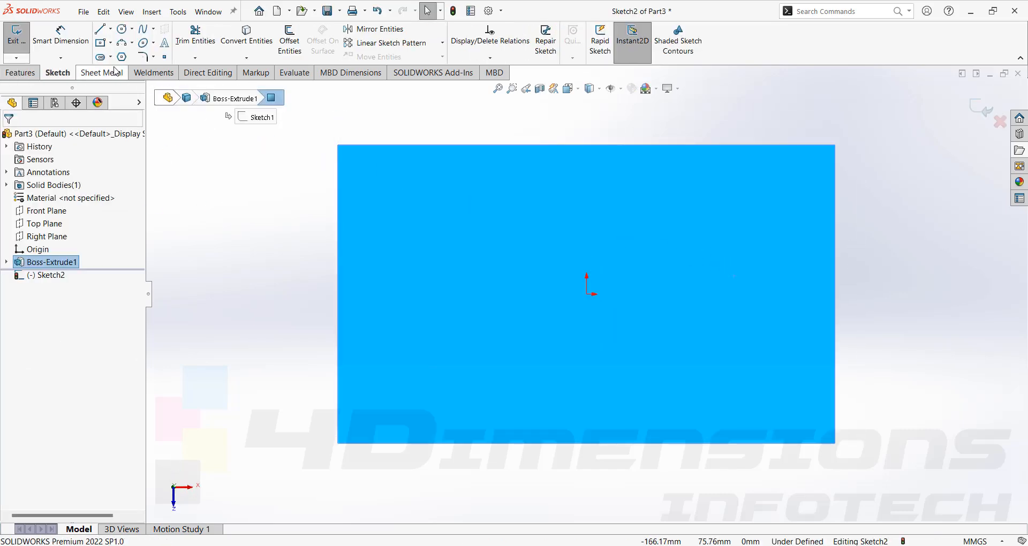
click(110, 42)
click(131, 70)
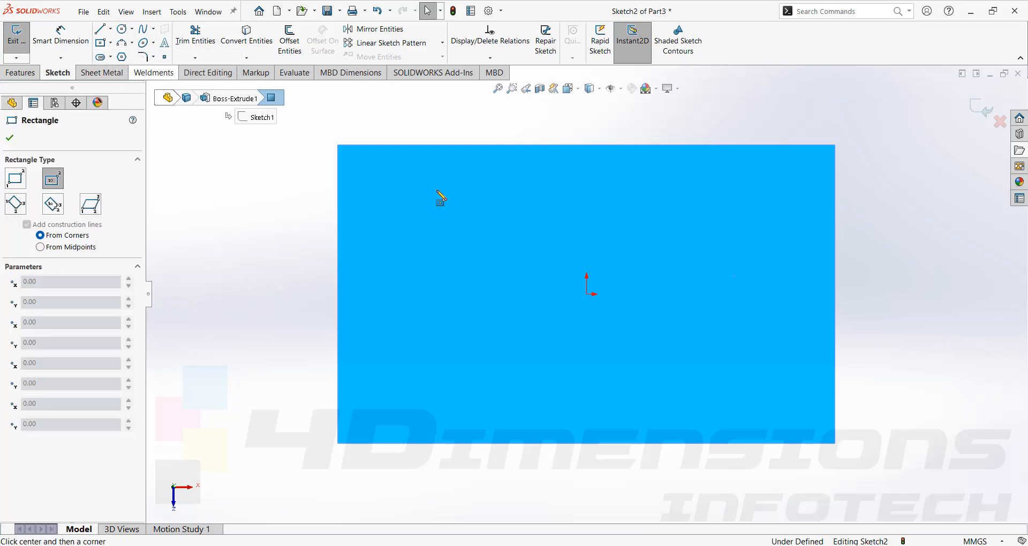
click(586, 294)
click(666, 266)
click(10, 138)
- Extrude the small rectangle 30 mm upward as a block merged with the base plate
mouse_move(486, 250)
middle_down()
mouse_move(478, 174)
mouse_move(494, 161)
middle_up()
click(20, 72)
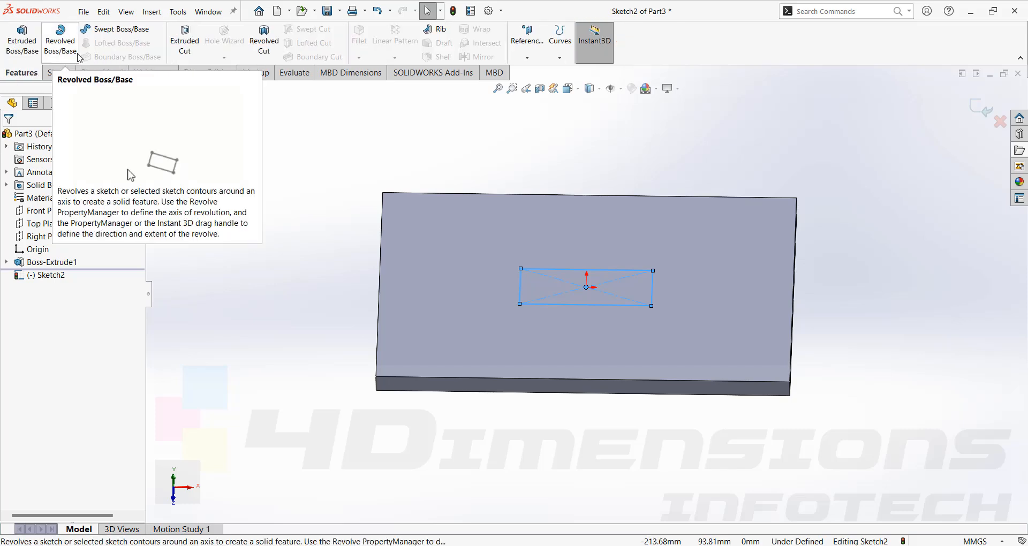
click(21, 40)
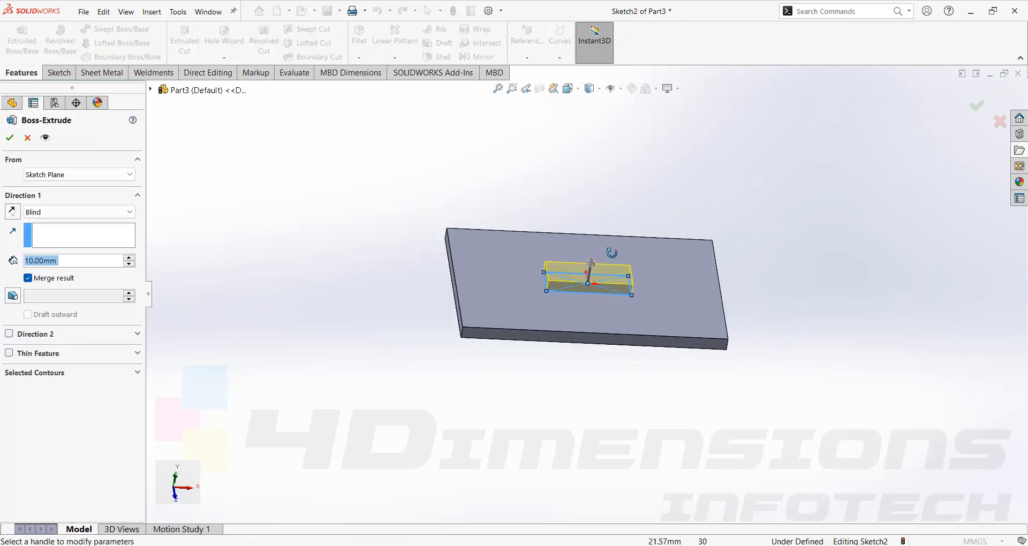
click(128, 258)
click(129, 257)
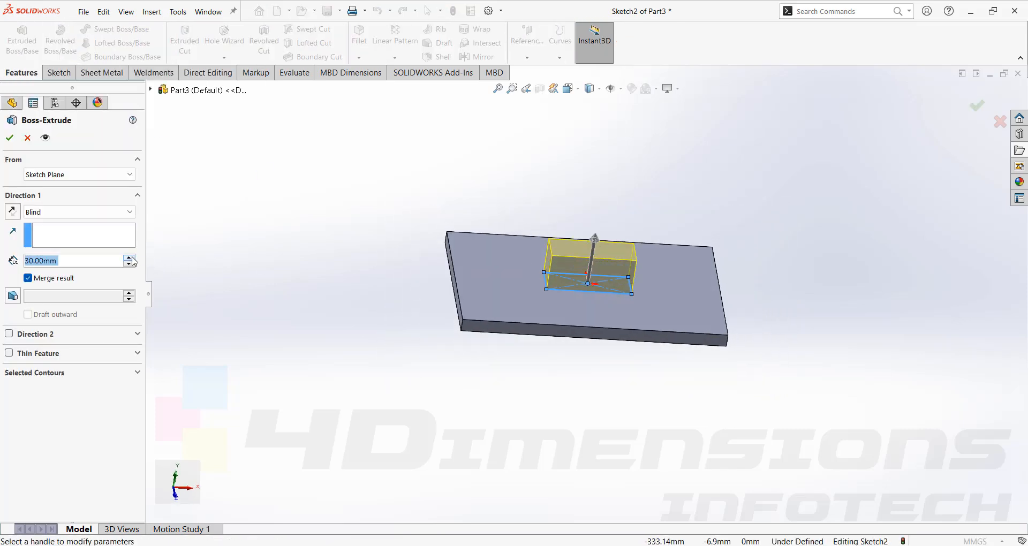
key(Return)
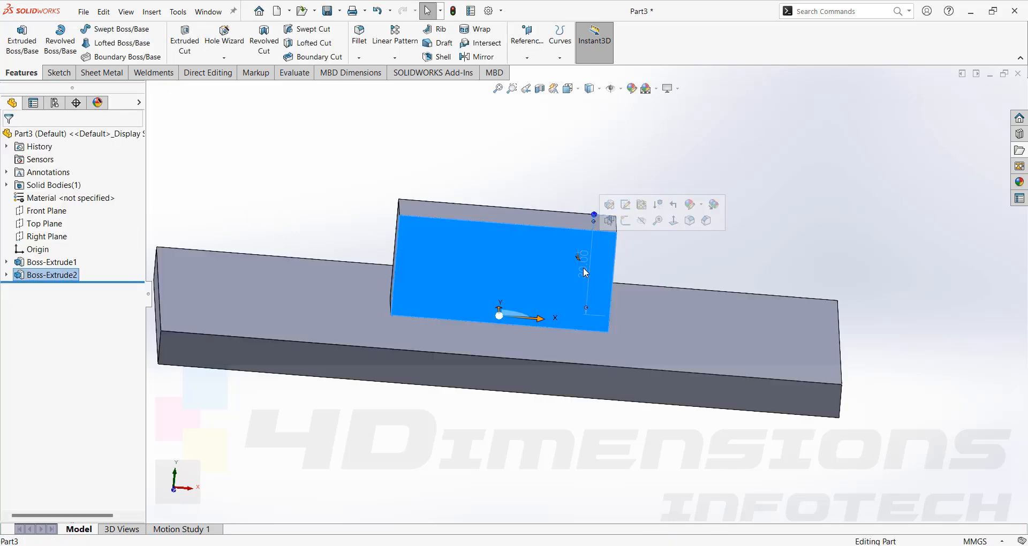
- Change the block's extrusion height to 25 mm
double_click(584, 268)
text(2)
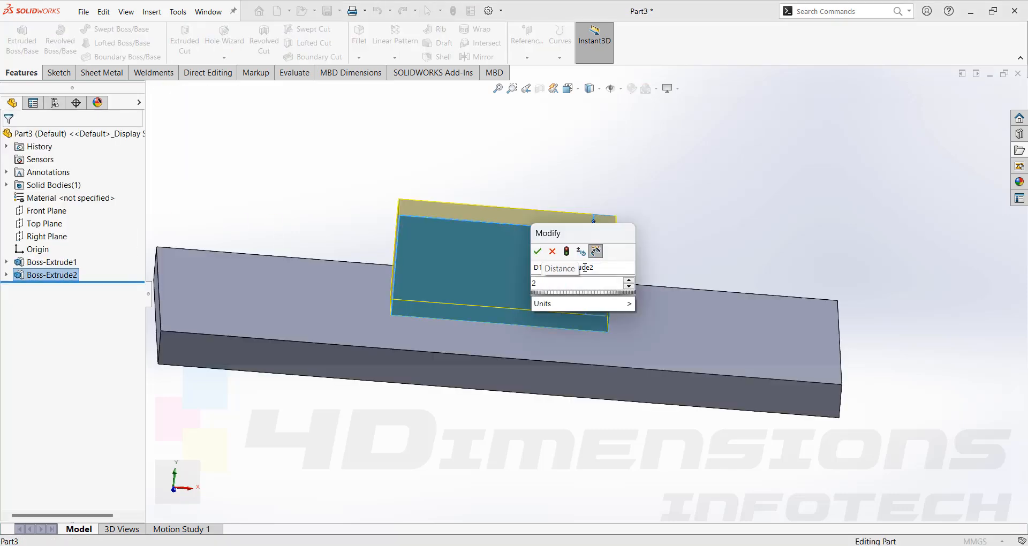
text(0)
key(Return)
click(643, 229)
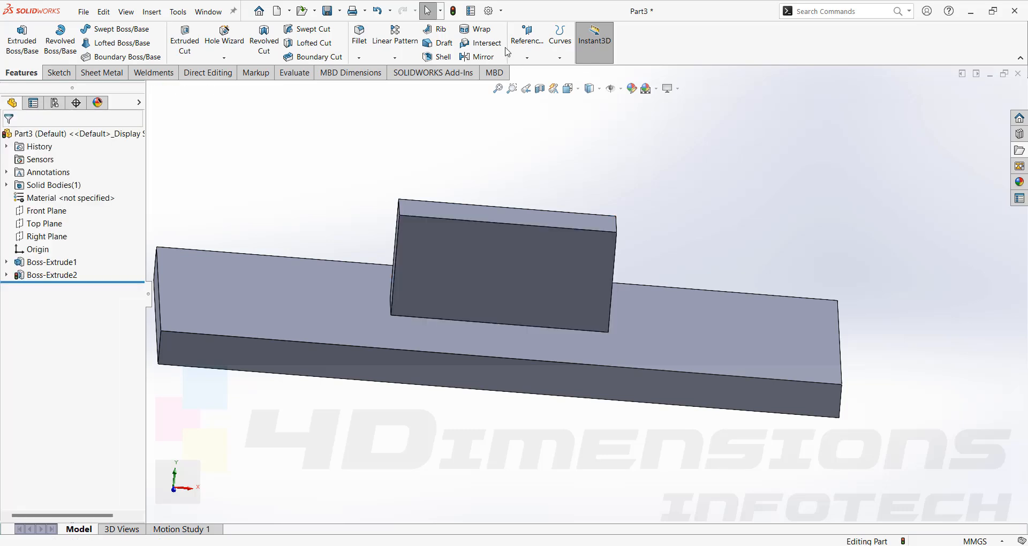
- Sketch a triangle on the block's front face, slanting from its lower-left corner to the top edge, with a top side about 15 mm long
click(576, 264)
click(611, 236)
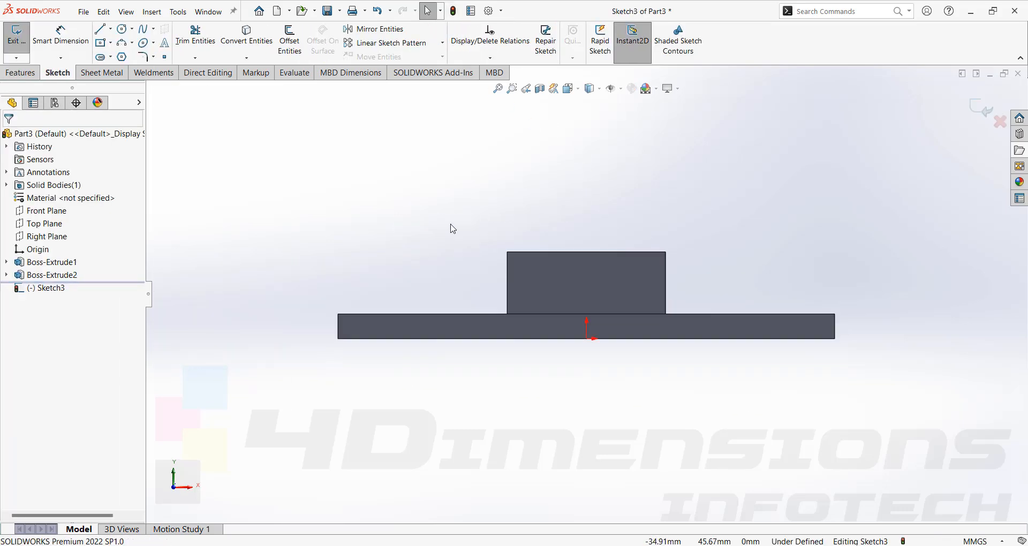
click(100, 30)
click(507, 313)
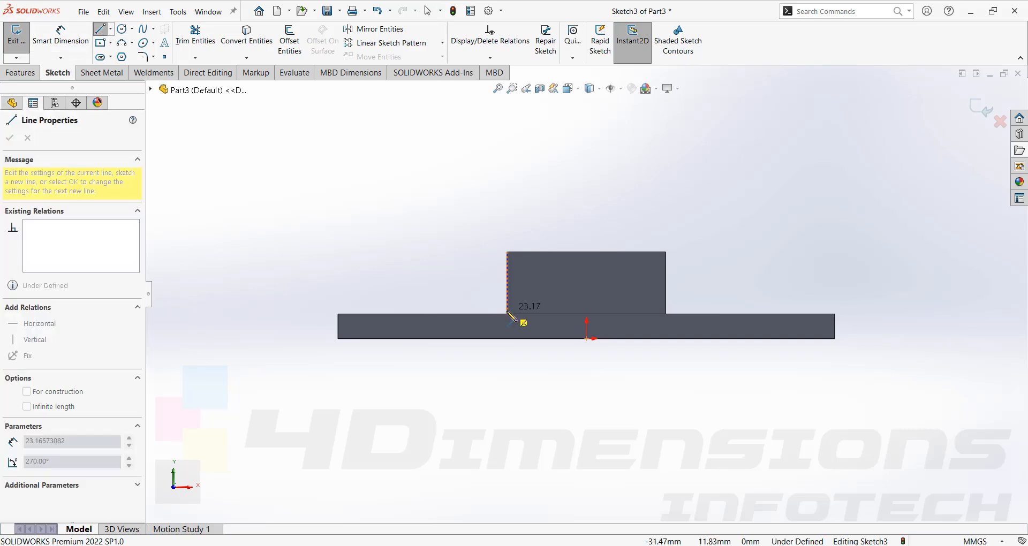
click(544, 251)
double_click(507, 251)
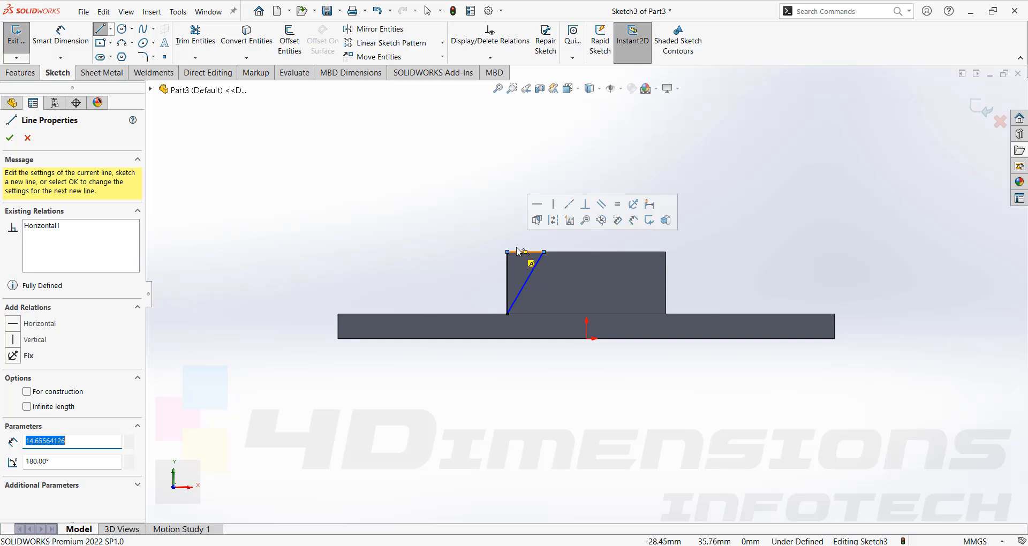
key(Escape)
- Dimension the angle between the triangle's slanted line and its top side to 60°
right_drag(475, 206, 476, 166)
scroll(533, 268, down, 3)
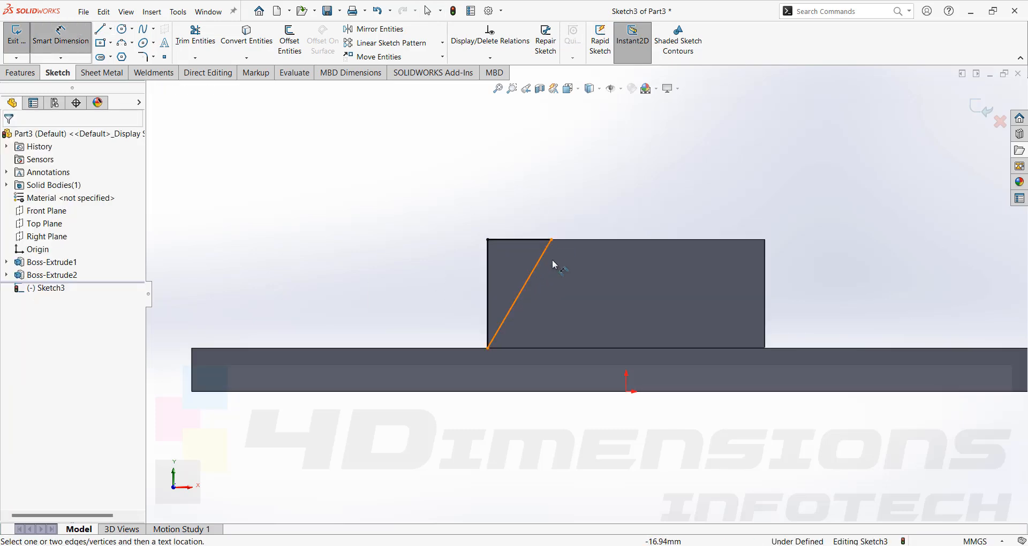
click(539, 271)
click(528, 240)
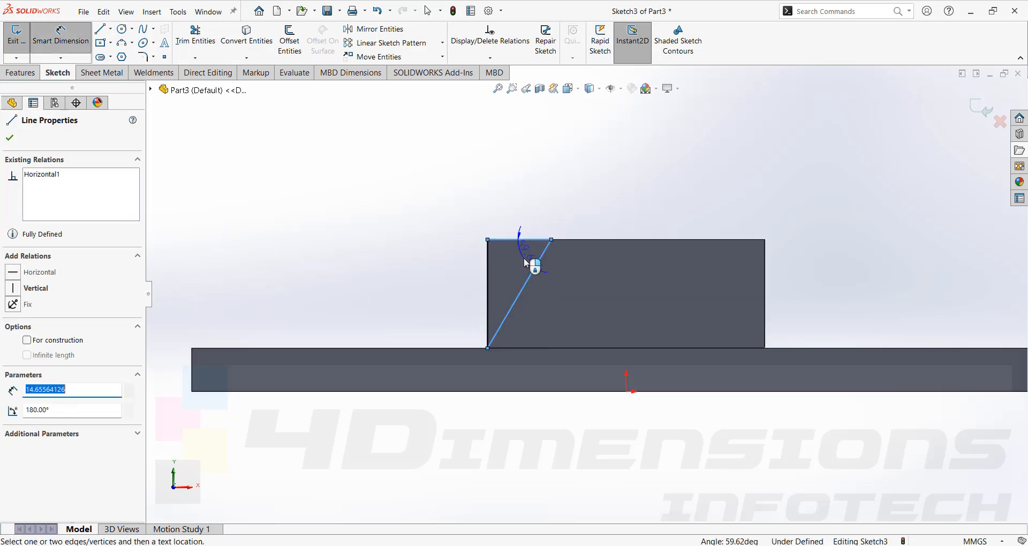
click(530, 265)
text(60)
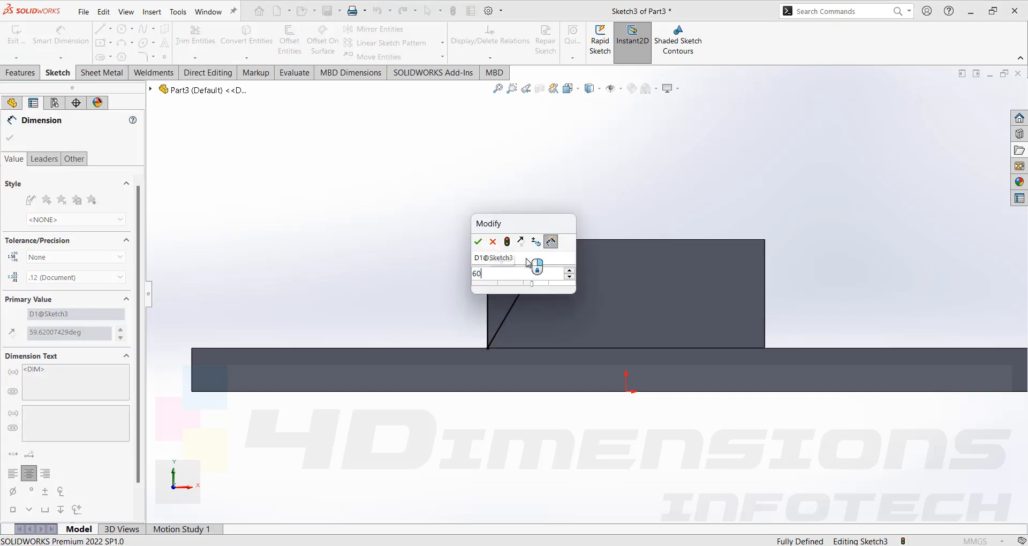
key(Return)
click(734, 270)
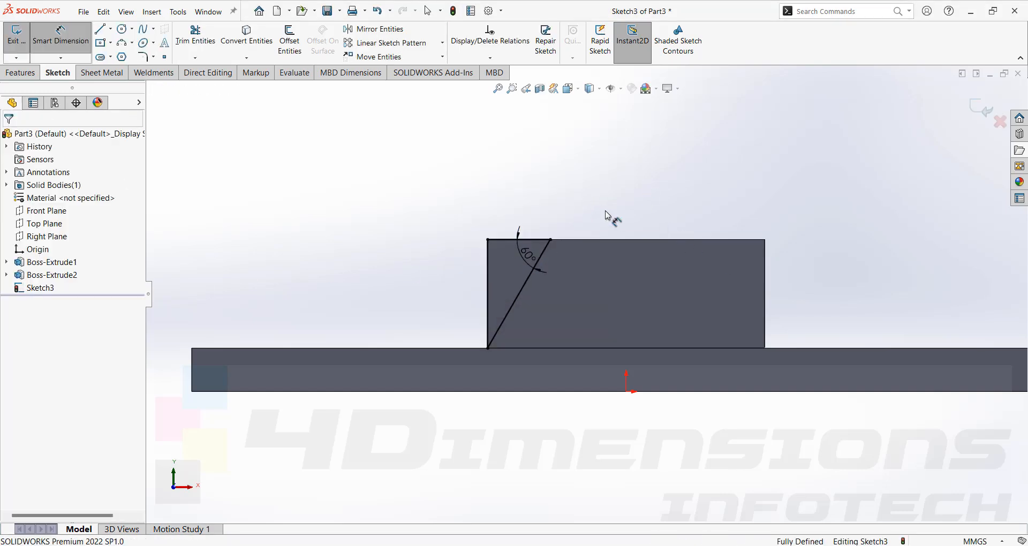
- Cut the sketched triangle Through All to slope one end of the block
click(22, 73)
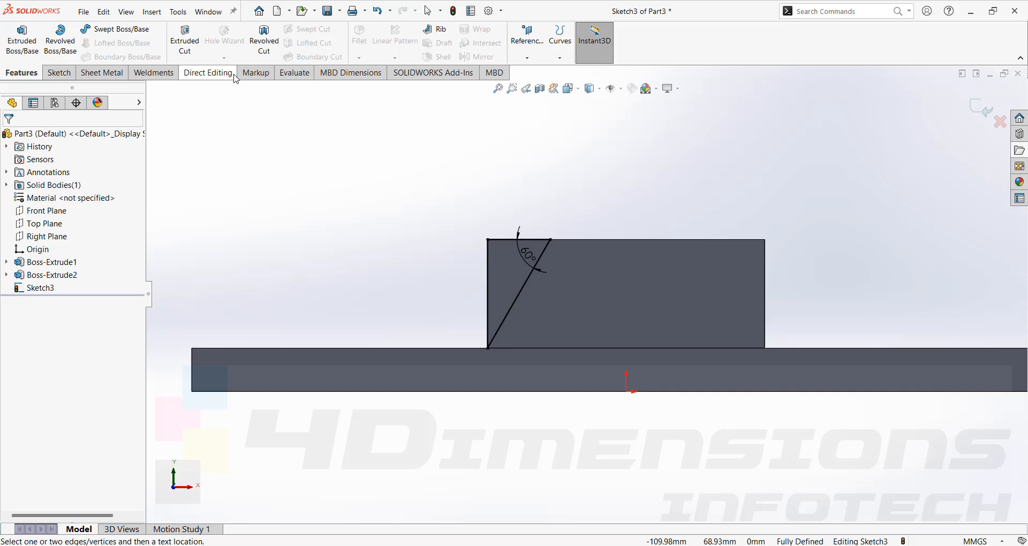
click(185, 40)
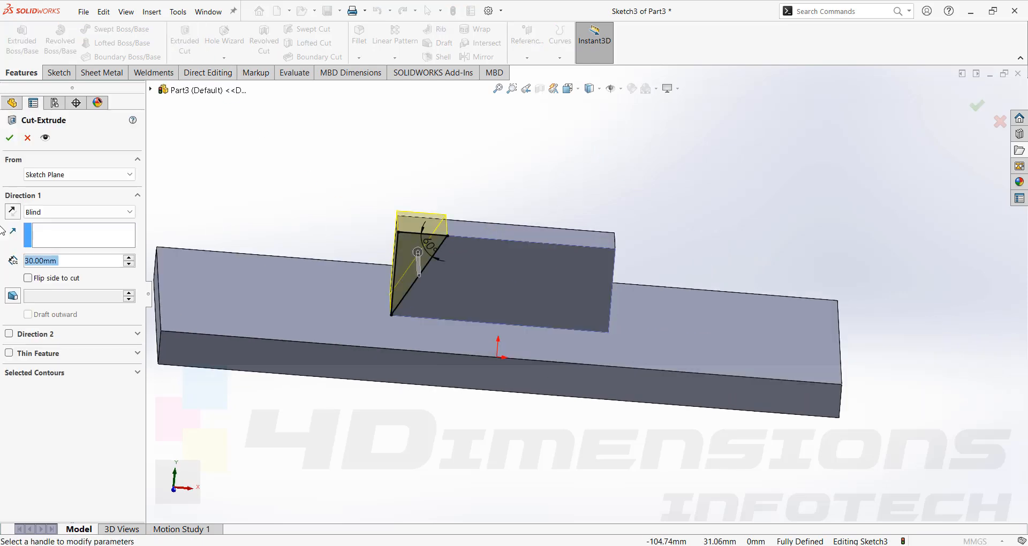
click(46, 214)
click(45, 233)
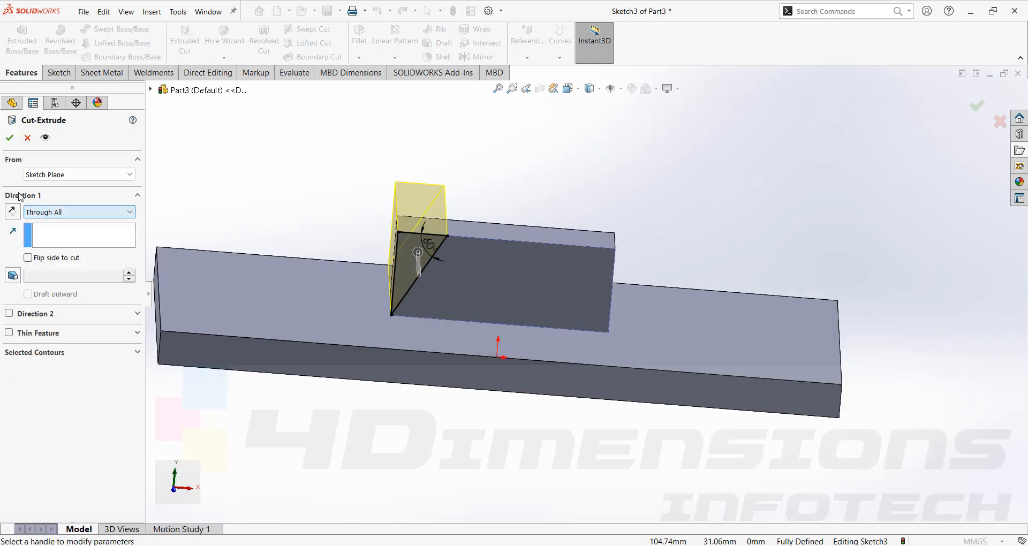
click(8, 142)
- Mirror the triangular cut about the Right Plane to slope the block's opposite end
scroll(382, 197, up, 2)
middle_drag(383, 197, 495, 254)
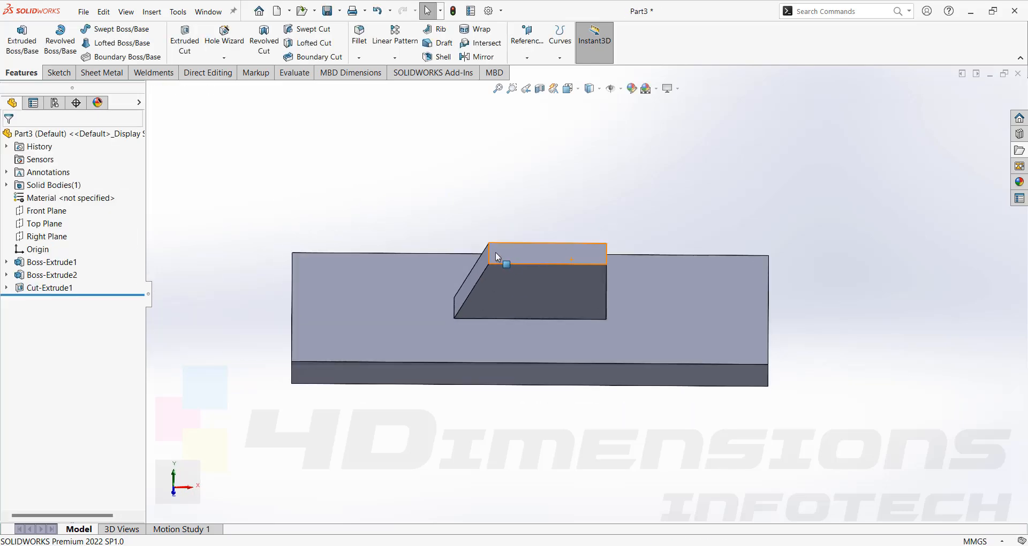
click(476, 57)
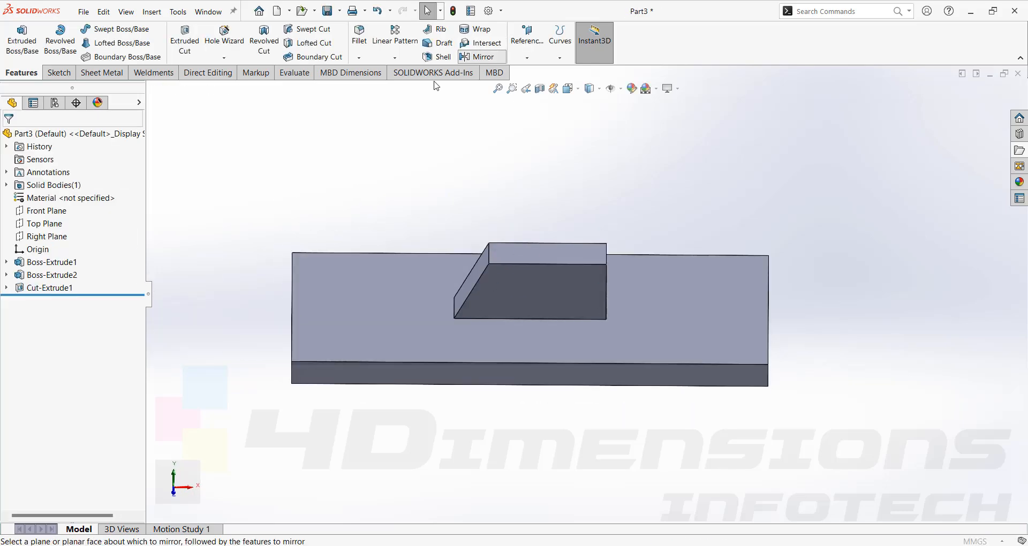
click(152, 90)
click(196, 193)
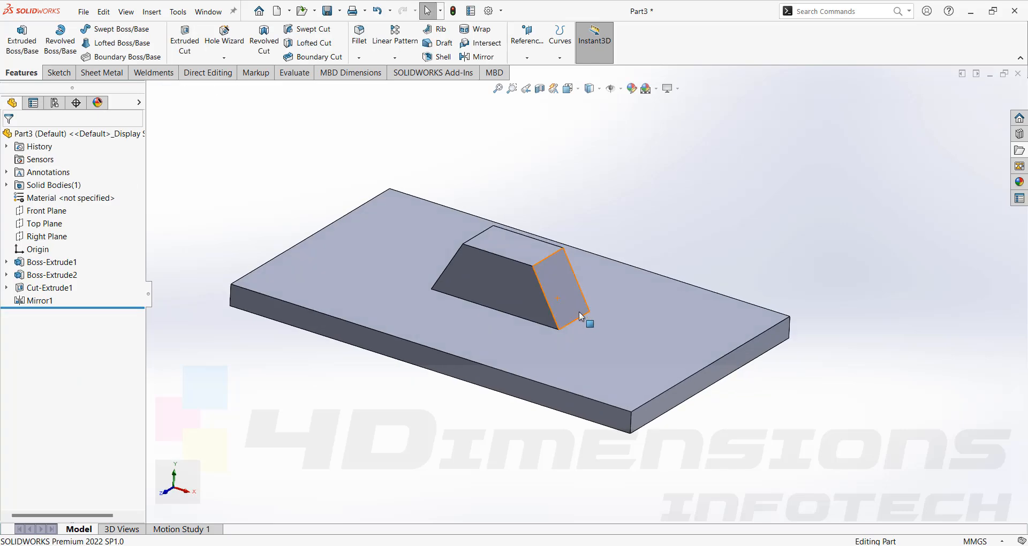
- Start a fillet on the upper edge of one sloped face and set its radius to 5 mm
middle_drag(587, 318, 515, 253)
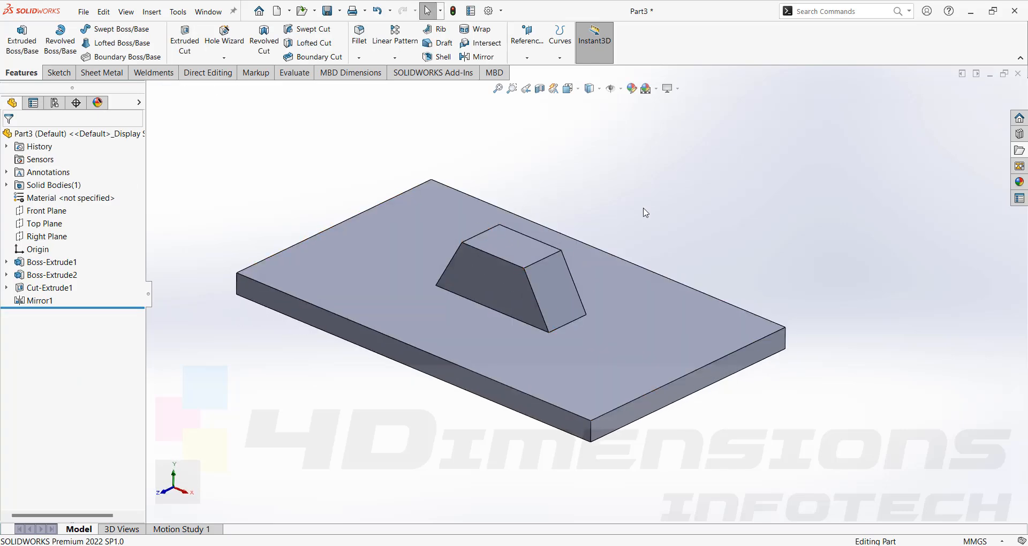
middle_drag(644, 211, 478, 245)
middle_drag(538, 237, 544, 363)
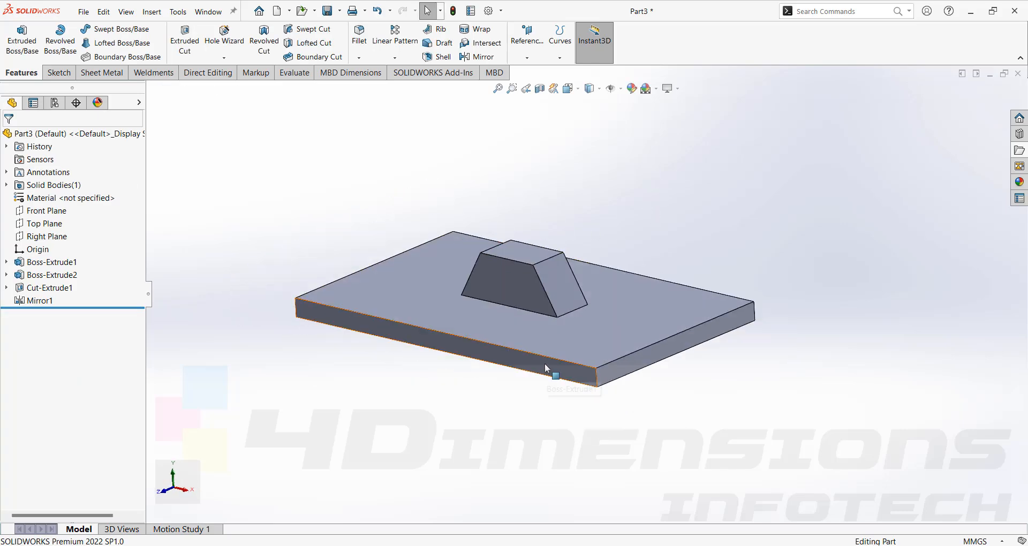
click(362, 52)
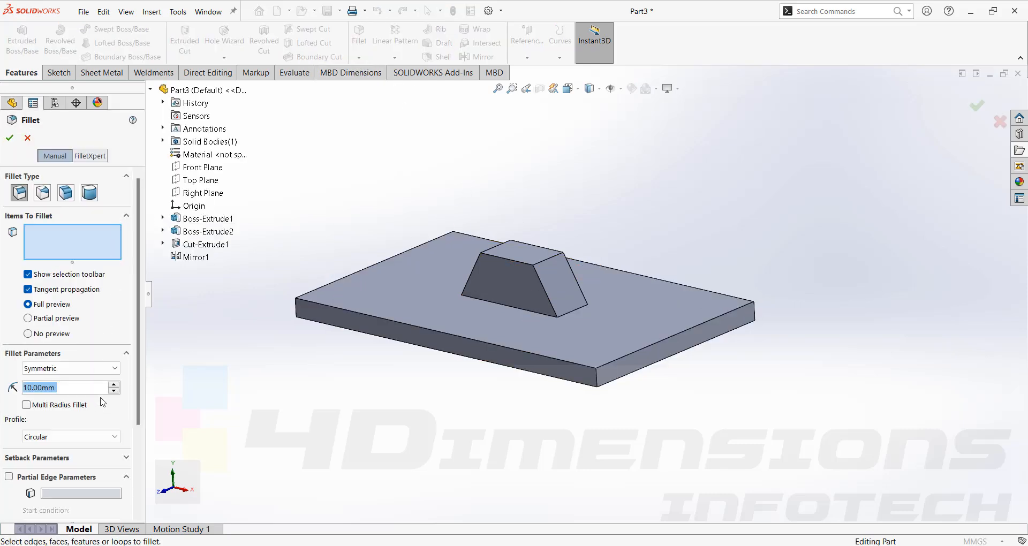
click(549, 264)
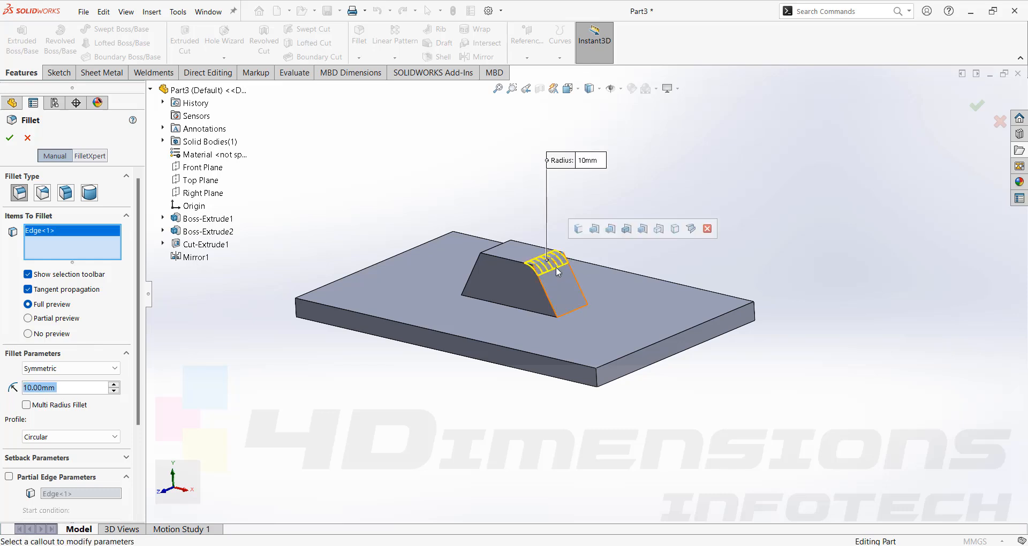
text(3)
key(Return)
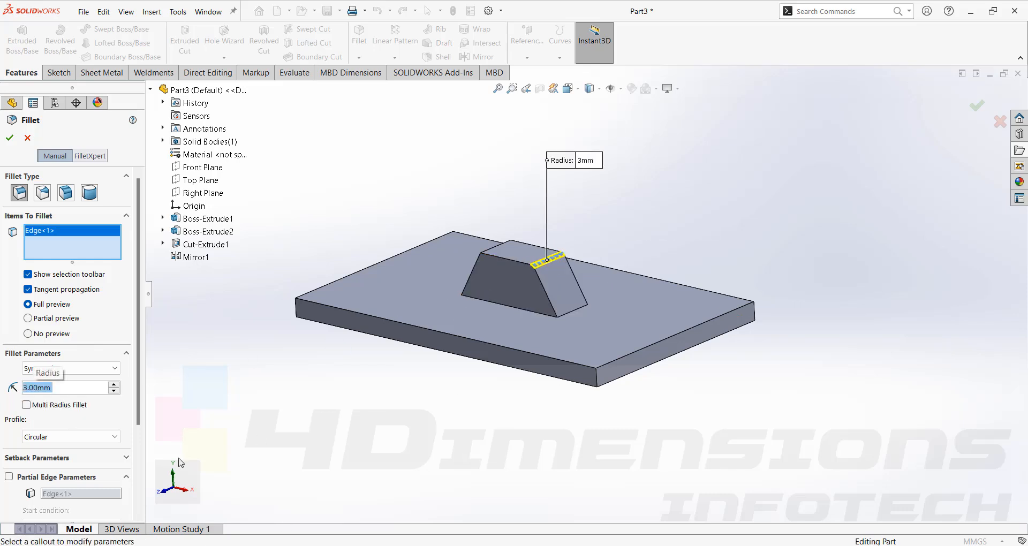
scroll(59, 394, up, 2)
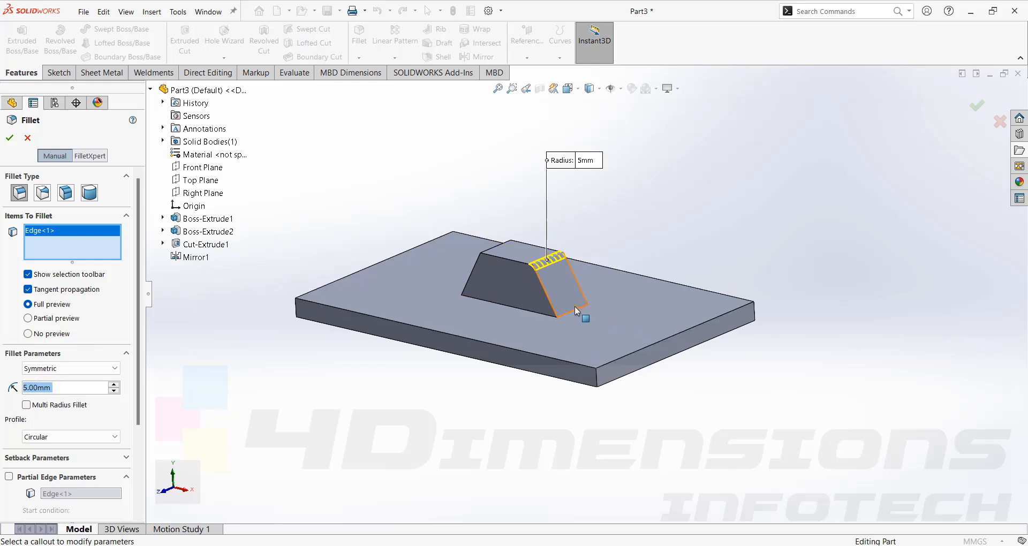
scroll(555, 271, down, 3)
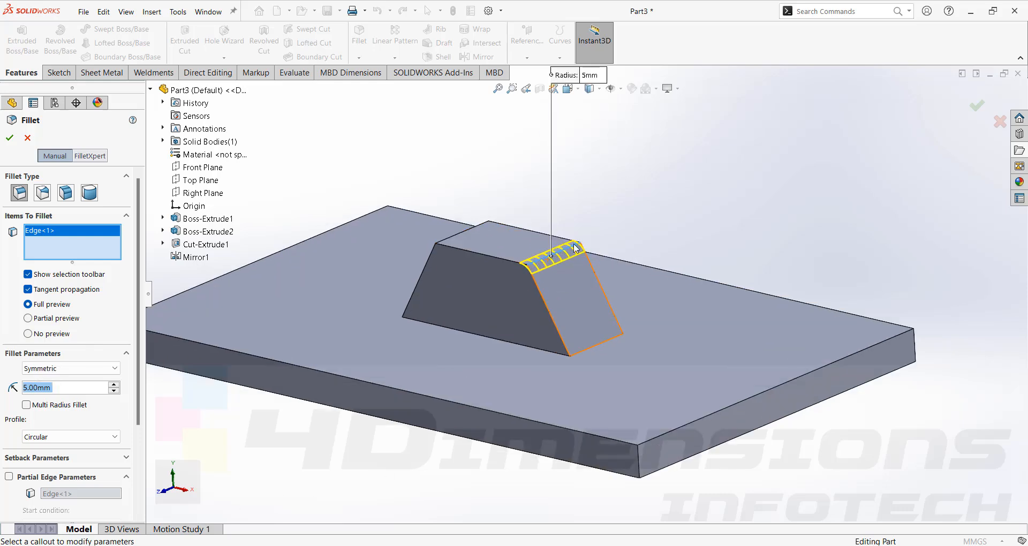
- Add that slope's base edge and the opposite slope's upper and base edges to the 5 mm fillet and complete it
click(602, 343)
scroll(602, 343, up, 3)
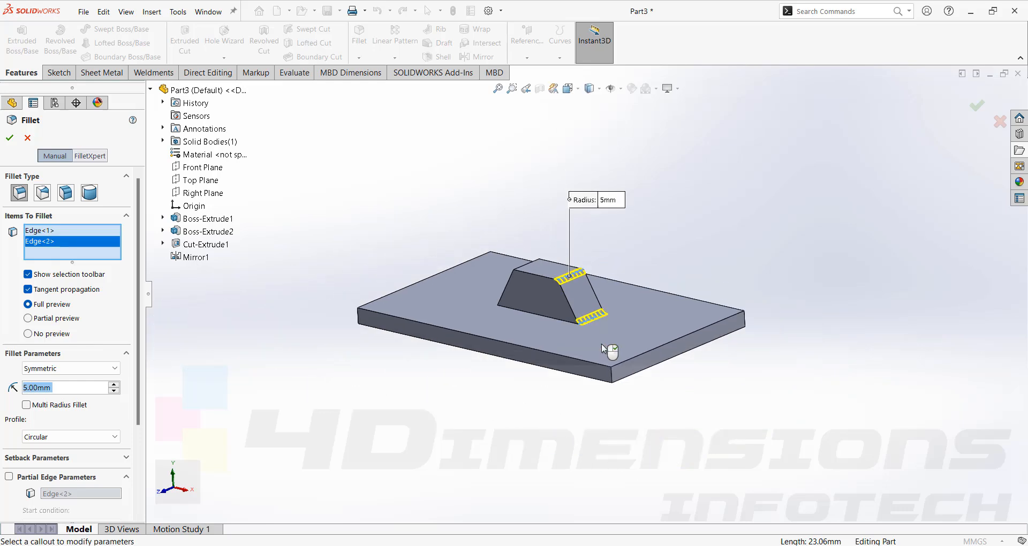
middle_drag(603, 344, 617, 325)
scroll(526, 280, down, 2)
click(530, 272)
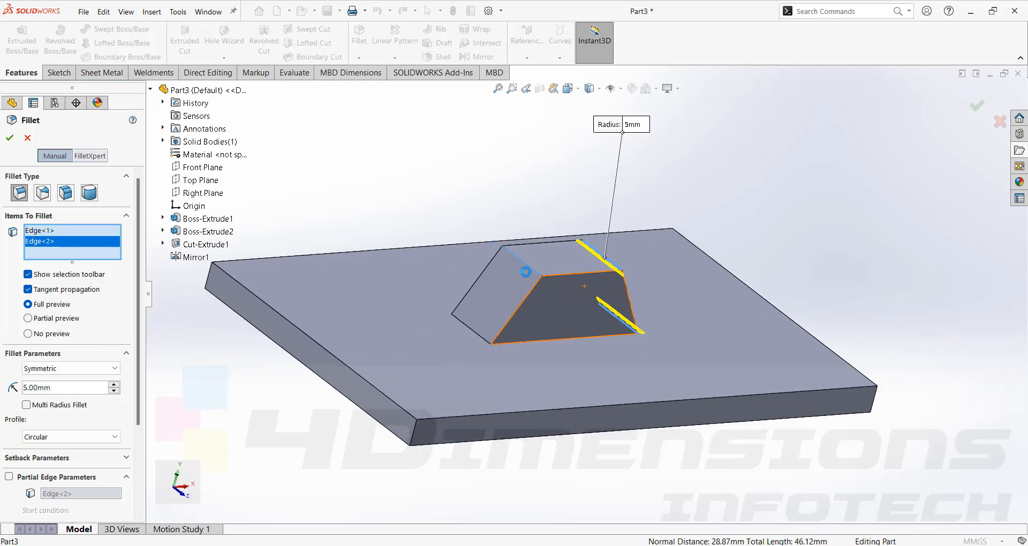
click(476, 336)
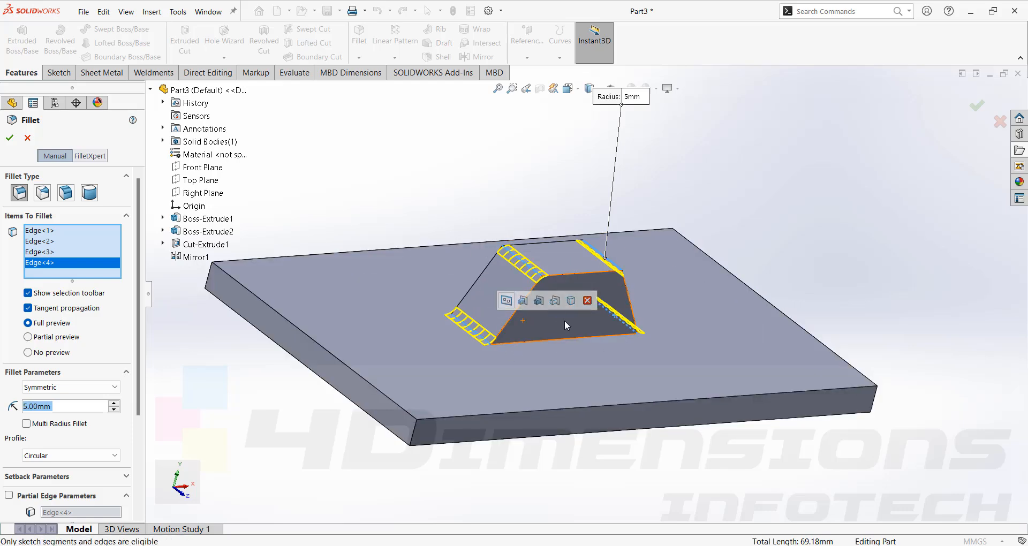
click(10, 137)
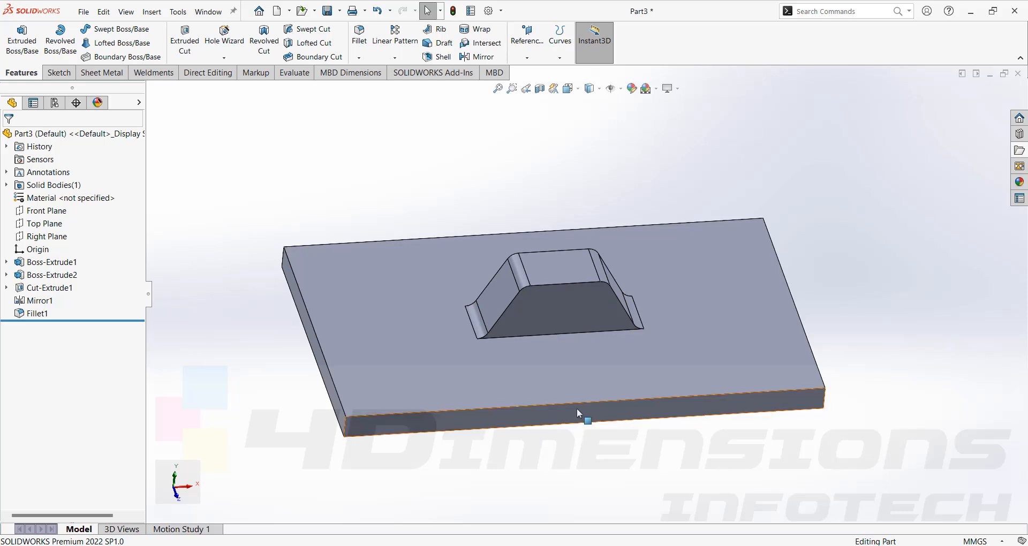
- Sketch the outline of the base plate's long side face and cut it Through All to remove the plate
scroll(627, 322, down, 5)
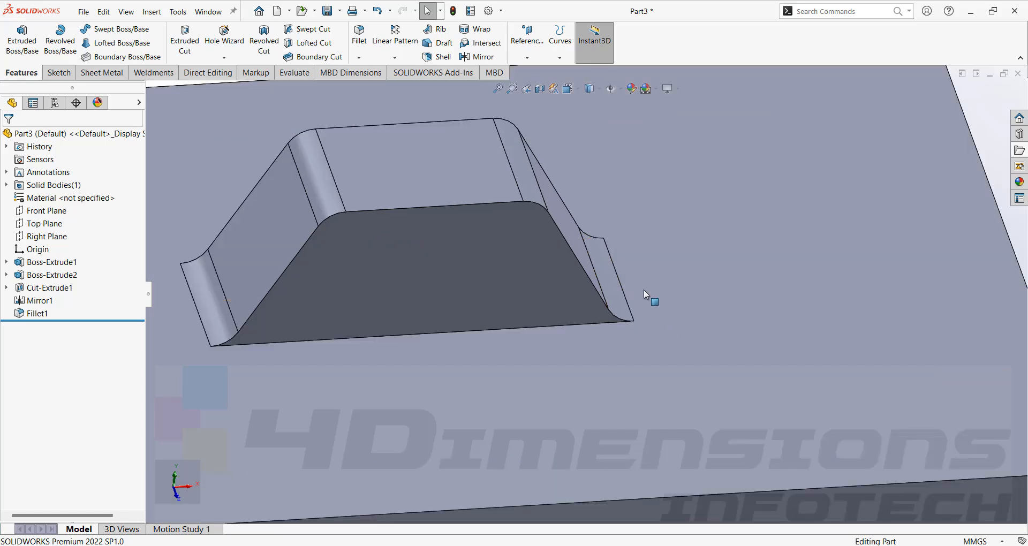
scroll(682, 313, up, 2)
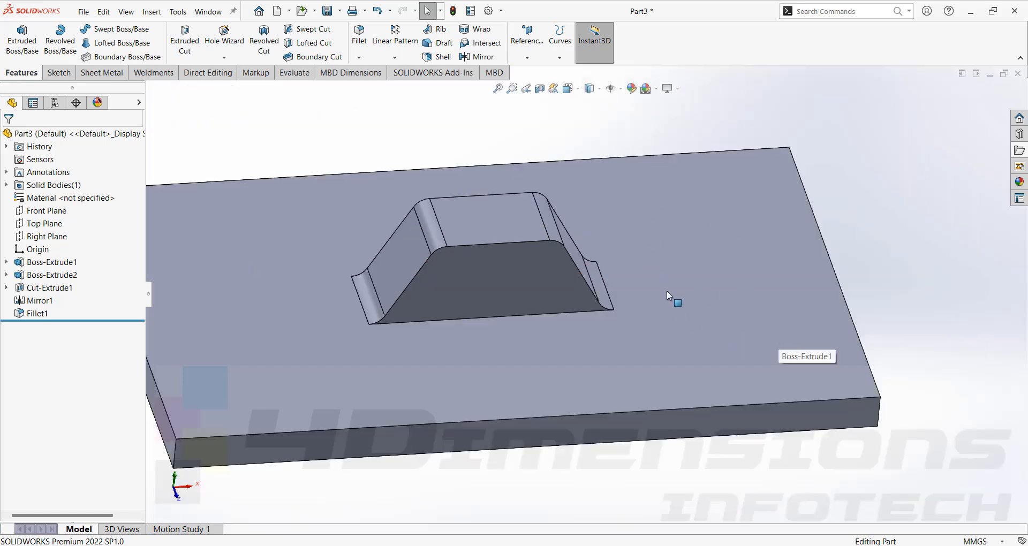
scroll(665, 334, up, 4)
click(678, 349)
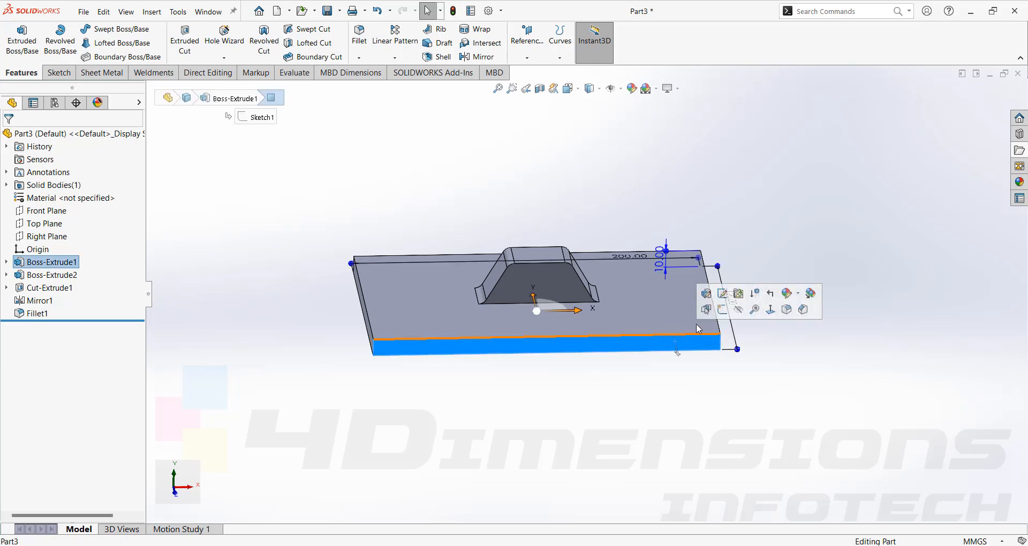
click(723, 310)
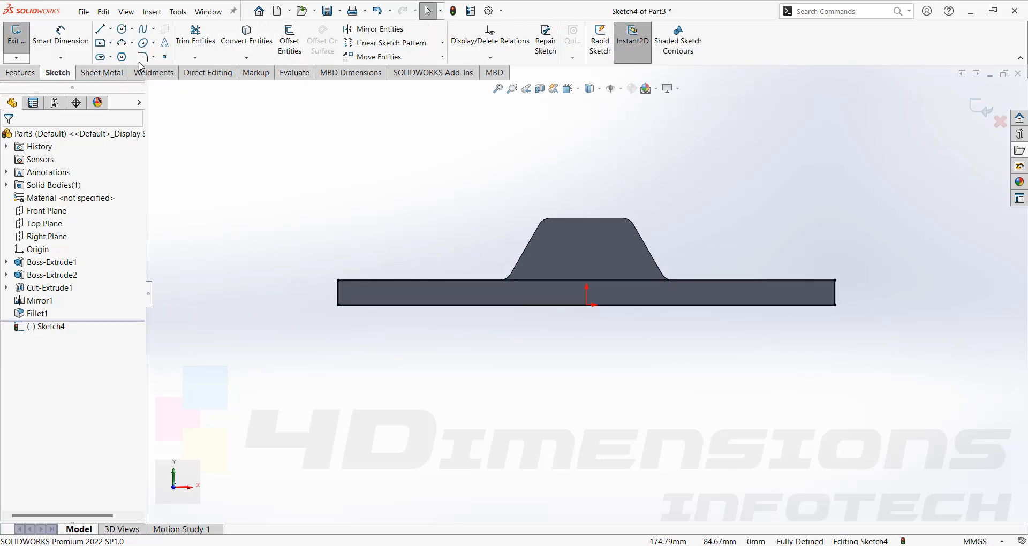
click(21, 73)
click(185, 38)
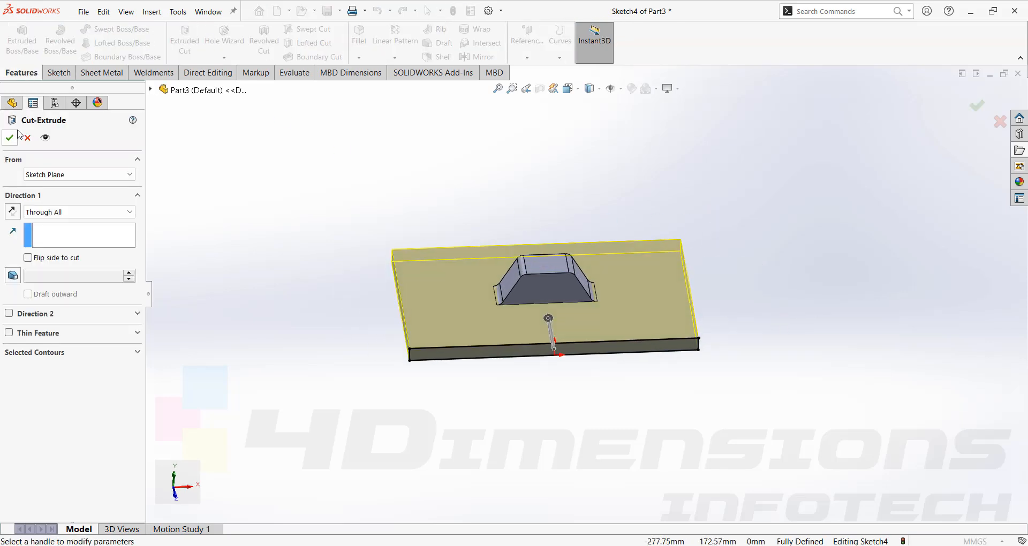
click(10, 138)
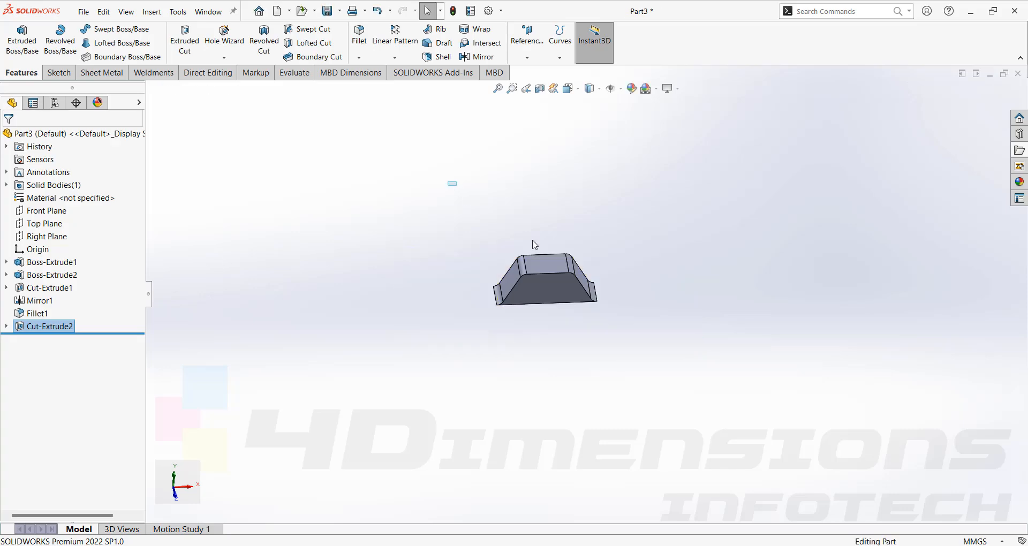
- Start a Forming Tool feature and pick the block's bottom face as a face to remove
middle_drag(460, 186, 637, 254)
click(102, 73)
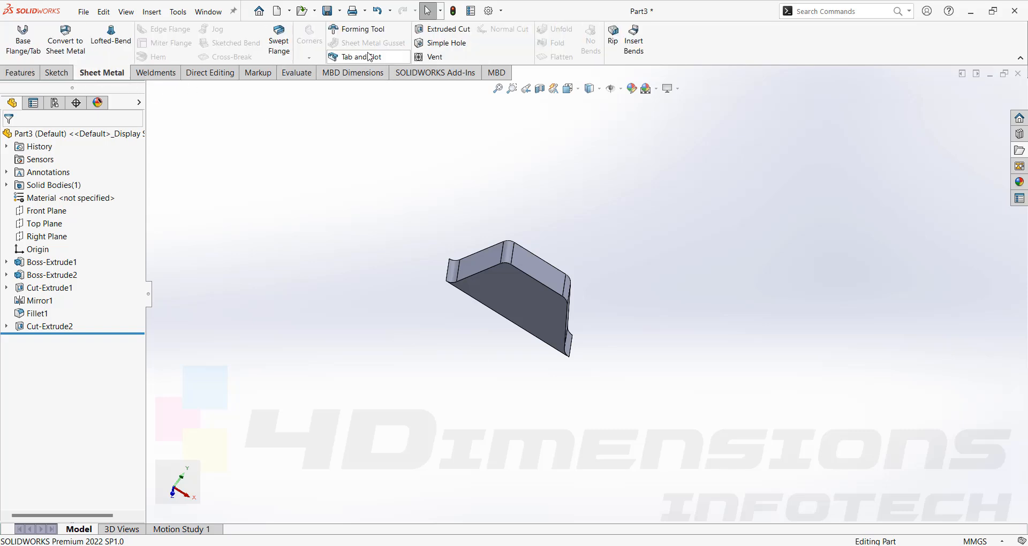
click(354, 29)
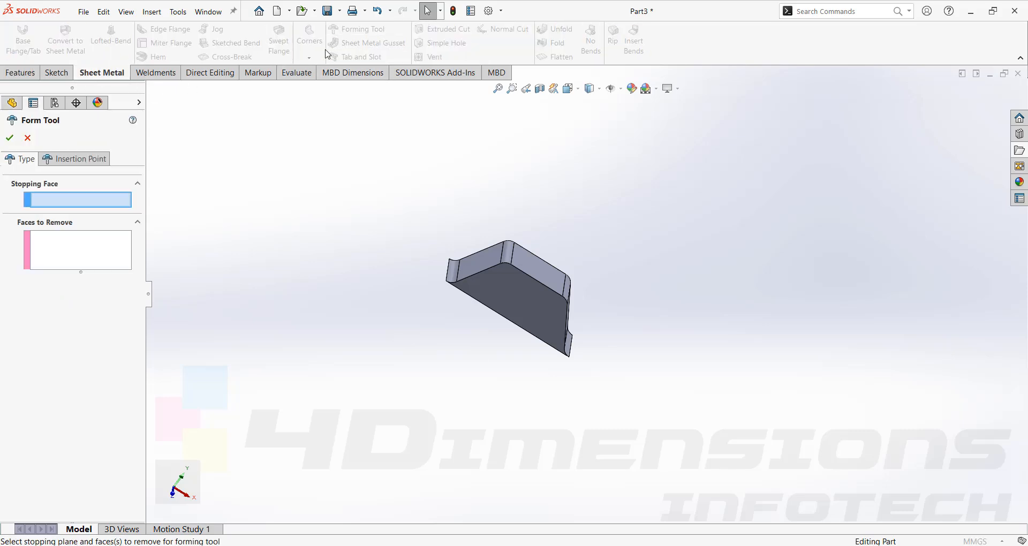
click(85, 259)
middle_drag(503, 230, 601, 454)
click(557, 310)
click(77, 200)
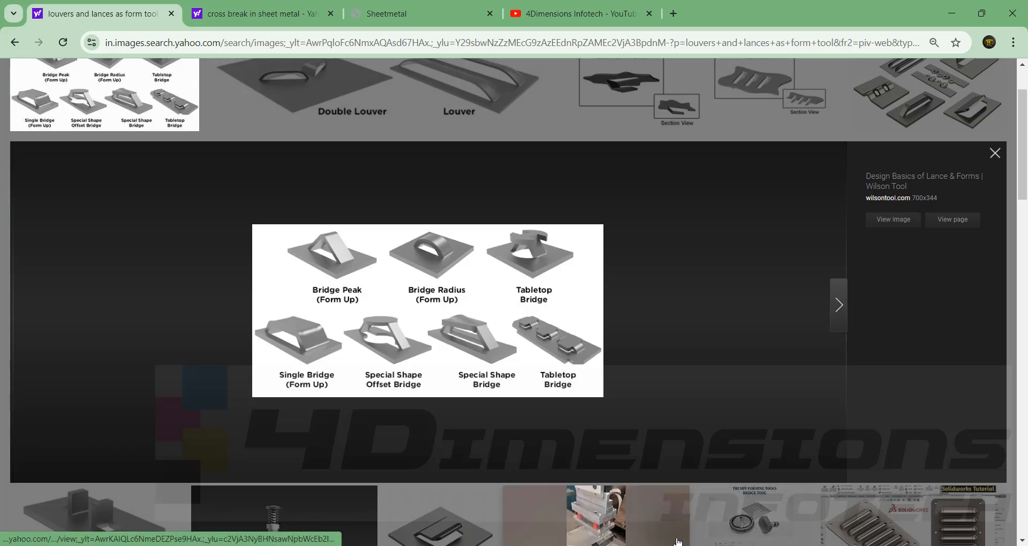
- Switch from the browser's reference image back to Part3 and add both flat trapezoidal faces to the faces to remove
mouse_move(636, 545)
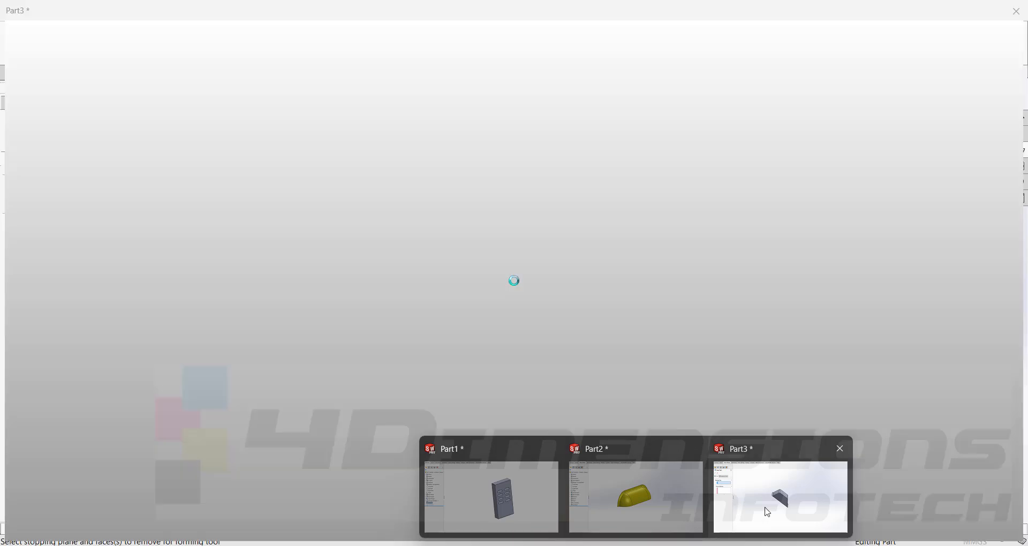
click(764, 509)
click(64, 252)
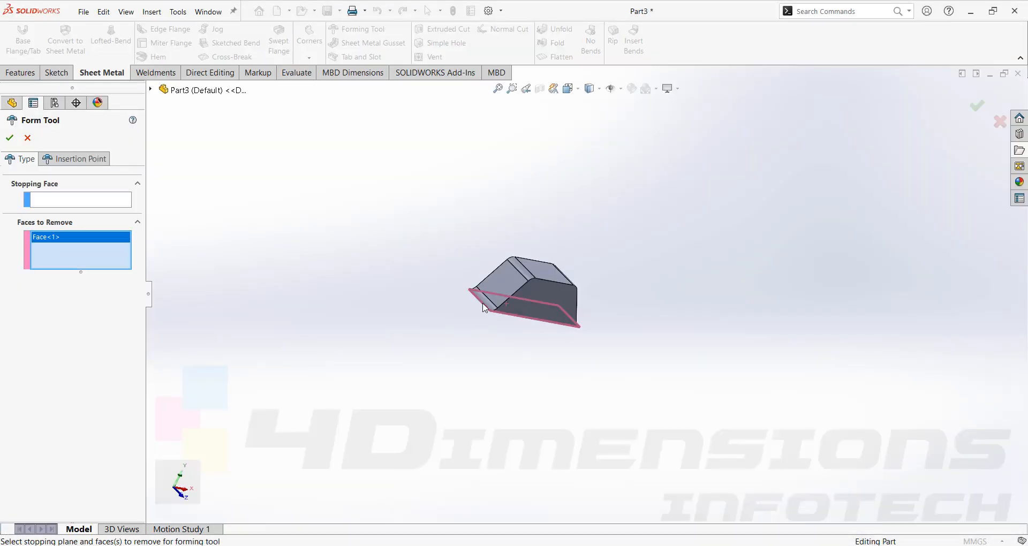
click(555, 293)
middle_drag(554, 293, 508, 291)
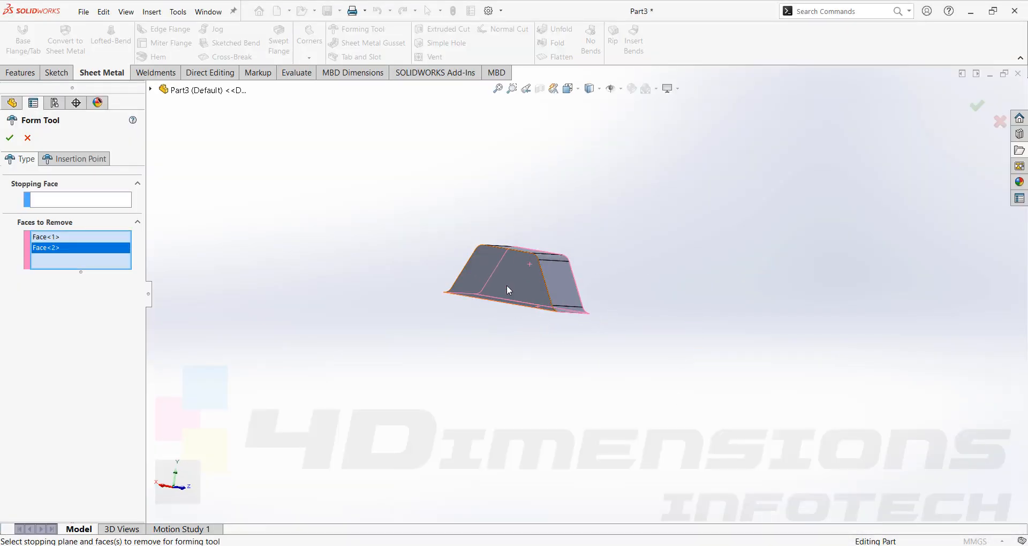
click(507, 286)
middle_drag(599, 286, 515, 302)
- Set the block's bottom face as the stopping face and complete the forming tool
click(71, 200)
click(490, 288)
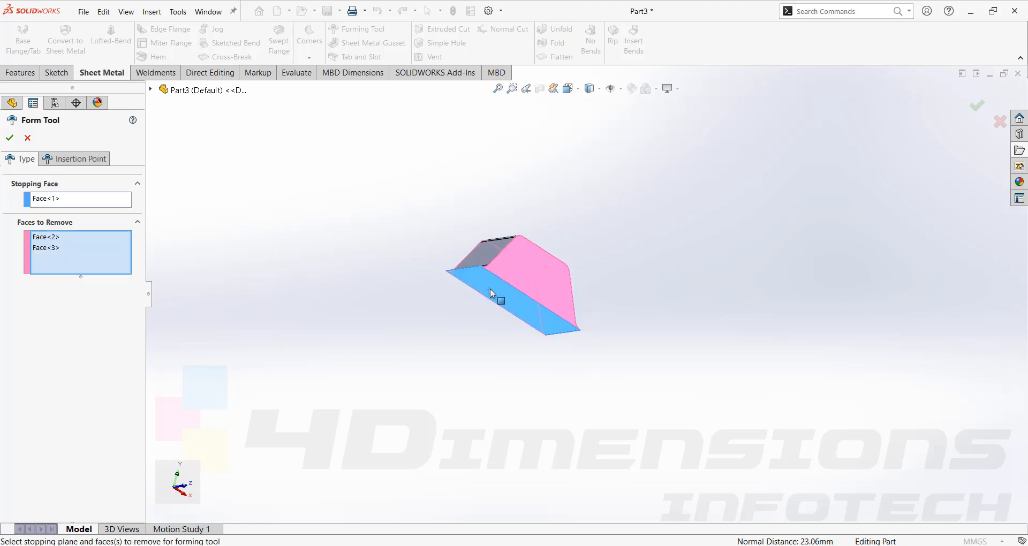
middle_drag(299, 230, 299, 276)
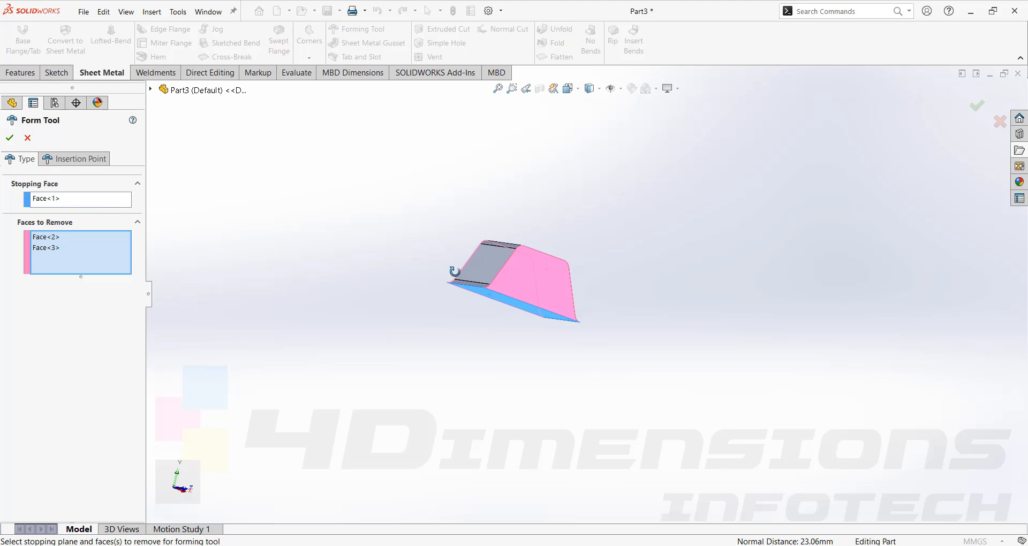
middle_drag(455, 271, 456, 319)
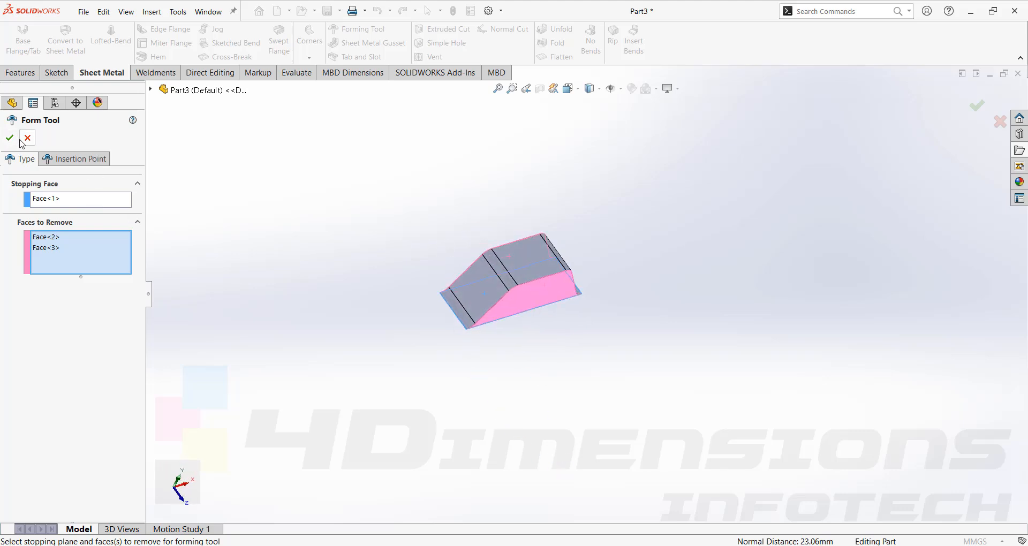
click(10, 138)
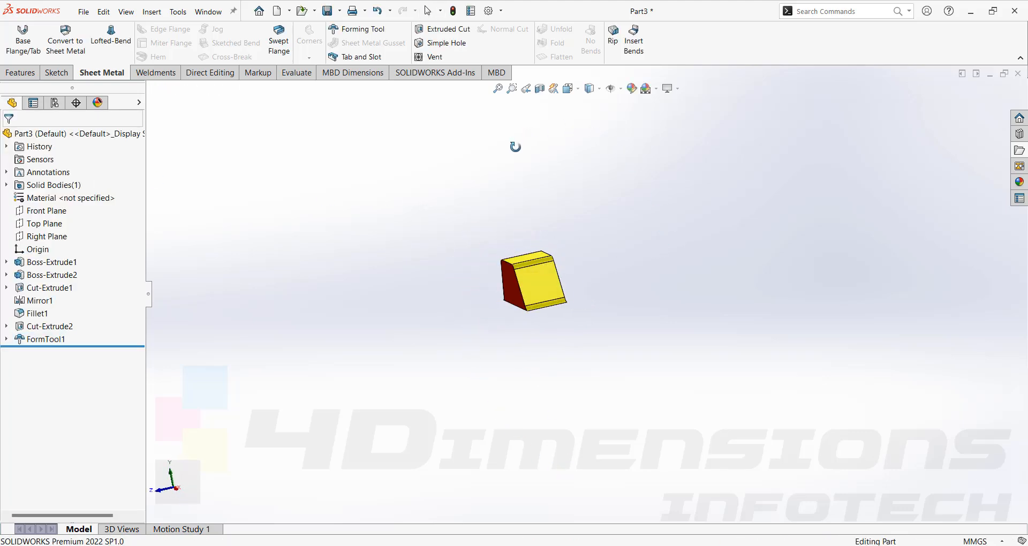
- Save the part to the Desktop as bridge, using the Form Tool (*.sldftp) file type
middle_drag(515, 147, 642, 312)
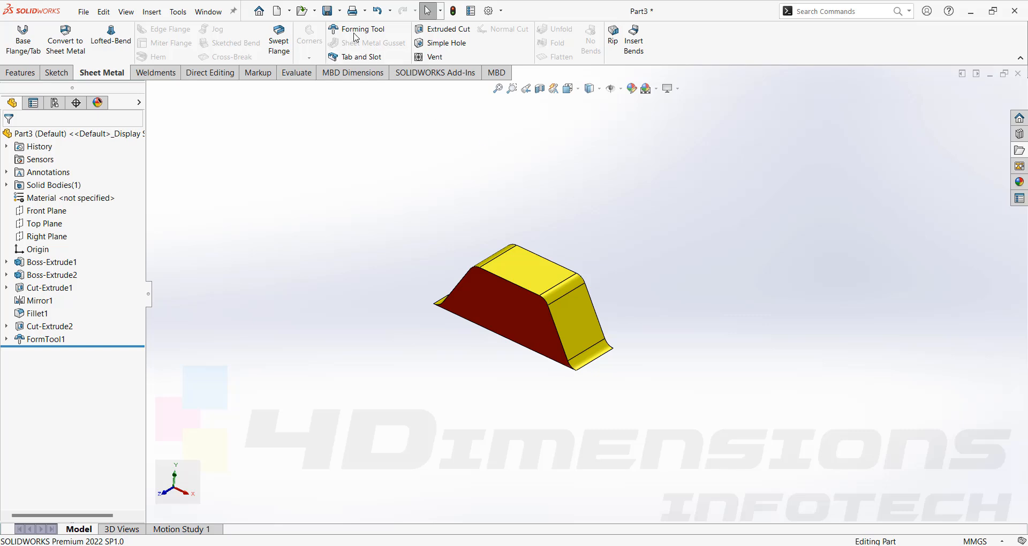
click(340, 12)
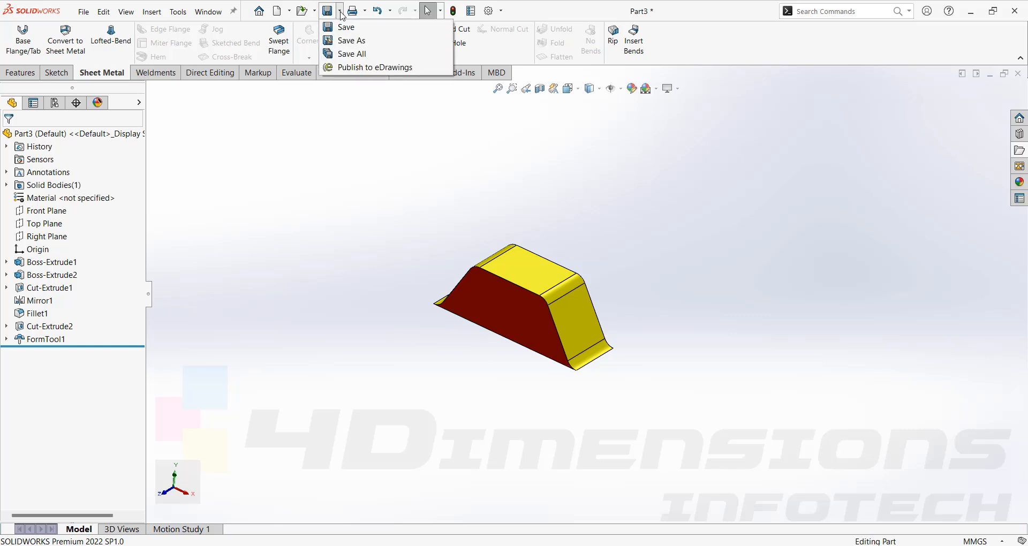
click(354, 40)
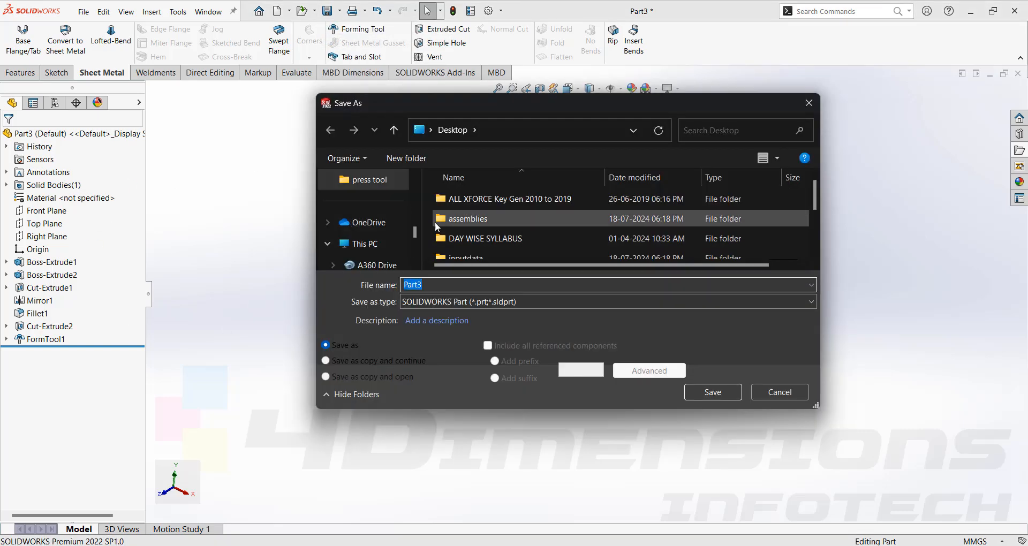
scroll(416, 234, down, 1)
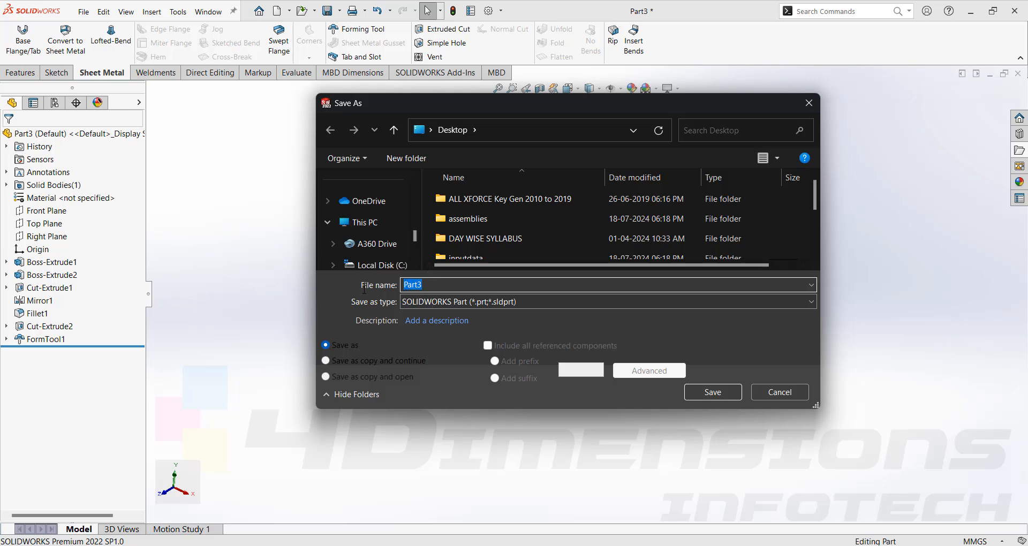
text(fo)
key(BackSpace)
key(BackSpace)
key(BackSpace)
key(BackSpace)
text(bridge)
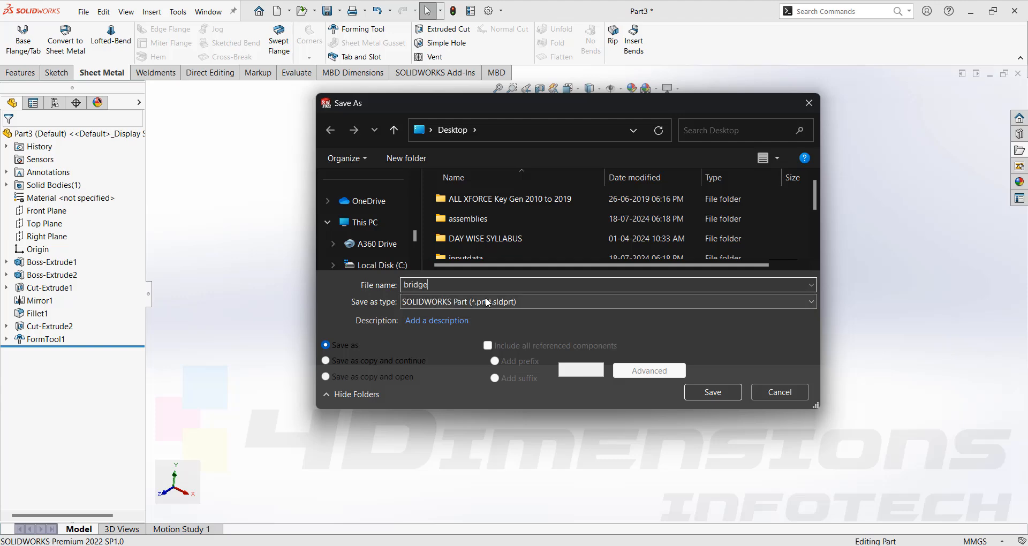
click(517, 302)
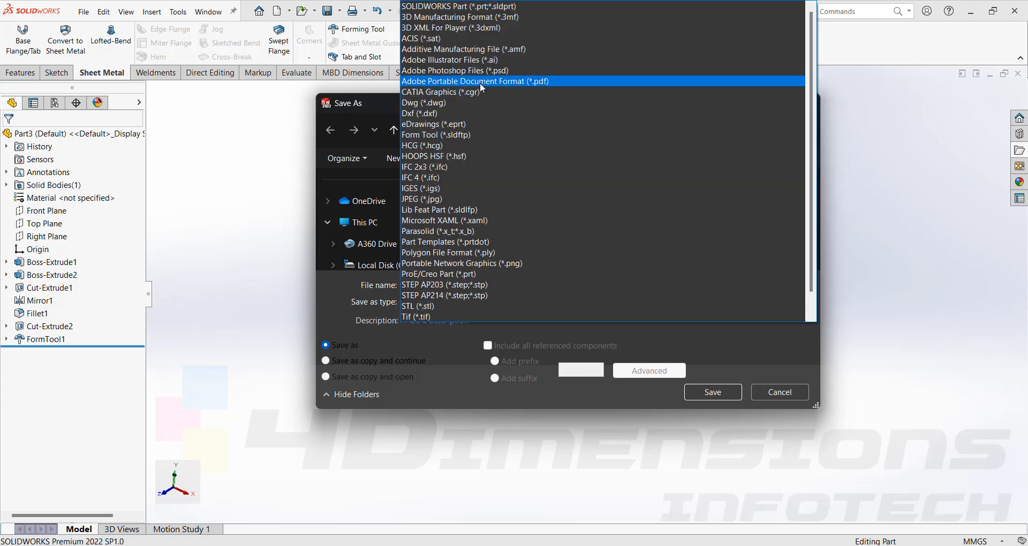
click(428, 135)
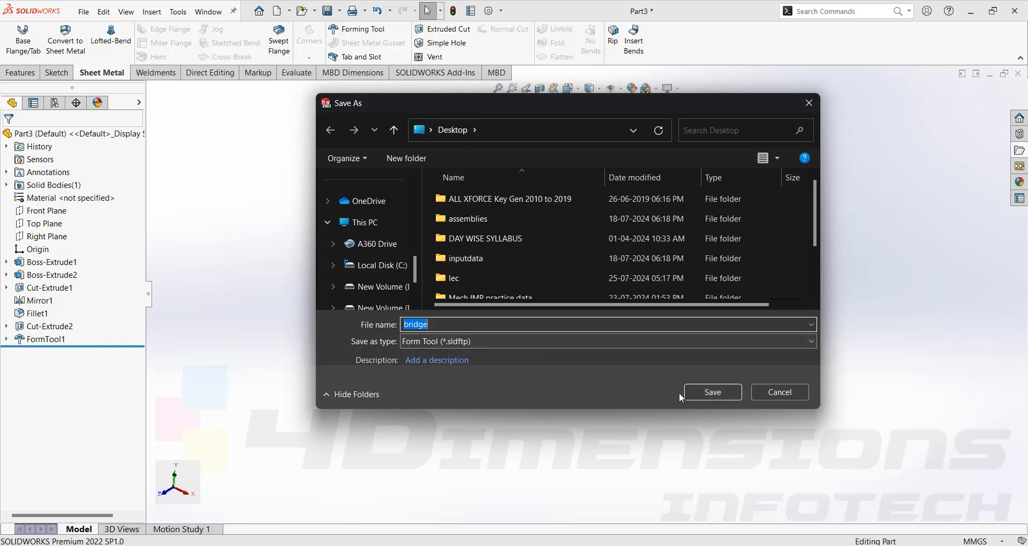
click(696, 392)
- Switch to Part1 and place the bridge forming tool file from the desktop on the box's louvered face, beside the louver pattern
mouse_move(637, 545)
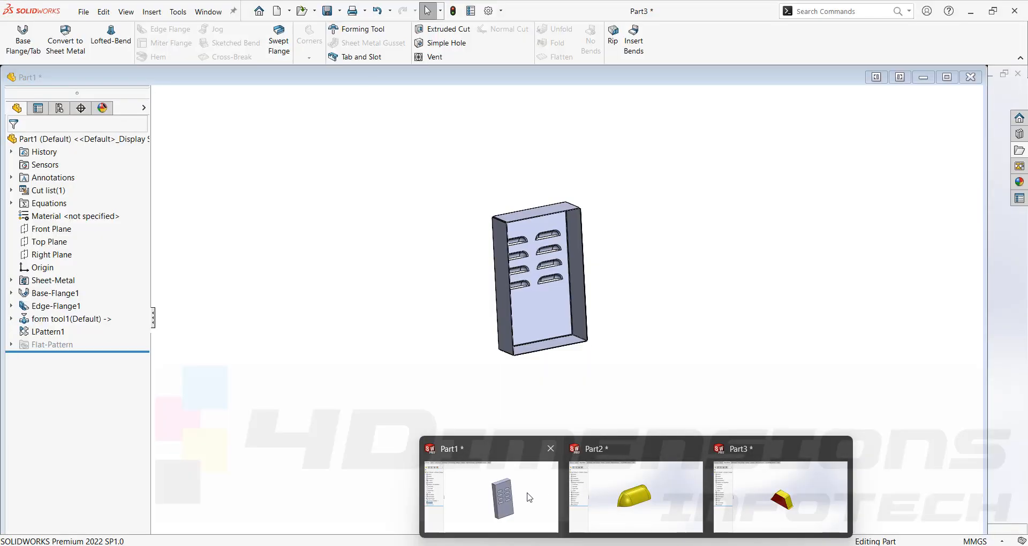
click(529, 498)
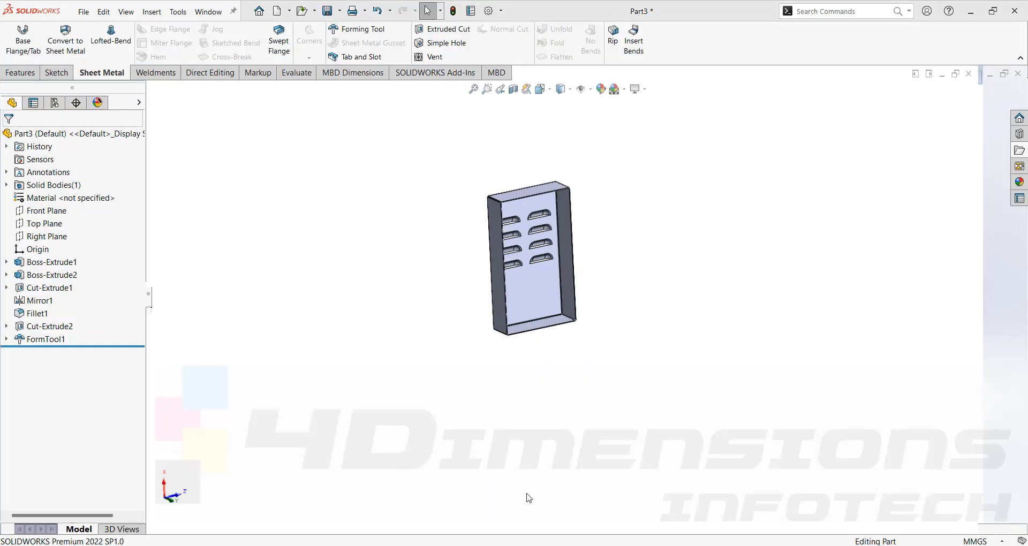
click(994, 15)
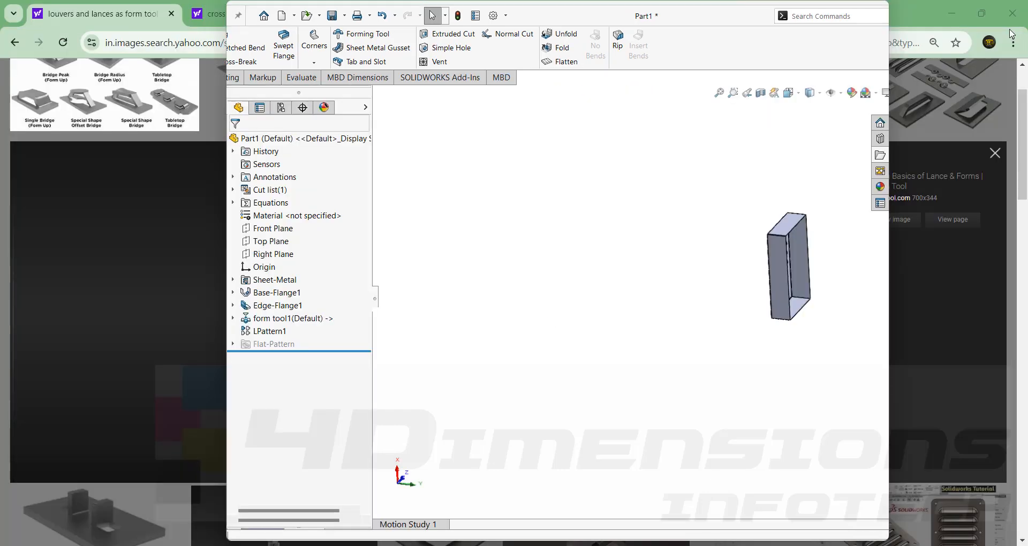
middle_drag(738, 225, 851, 219)
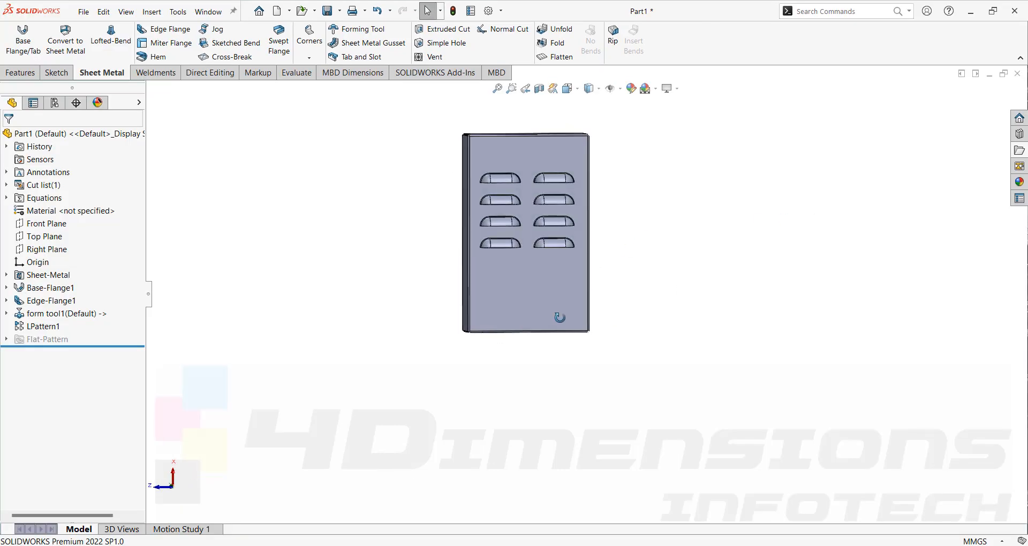
middle_drag(557, 316, 607, 310)
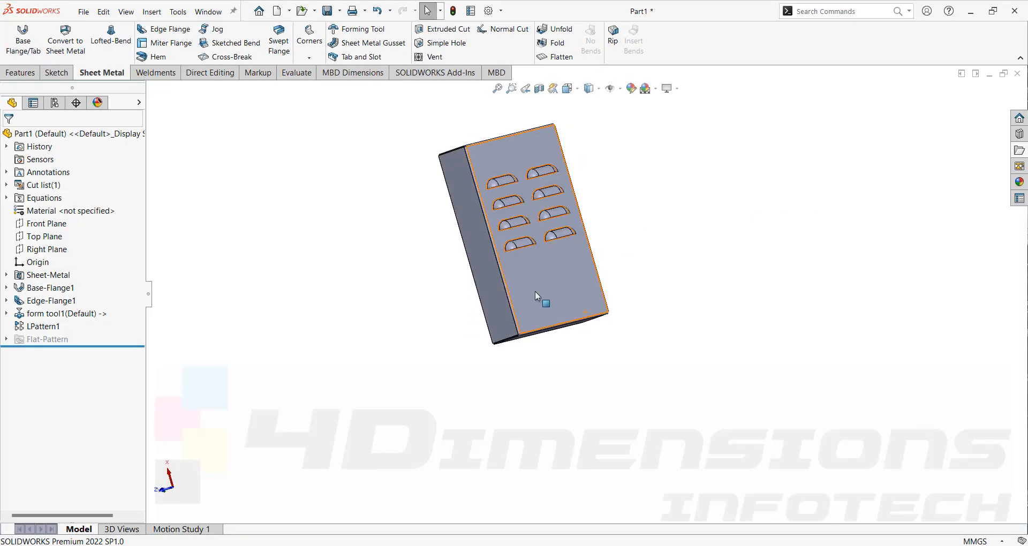
click(992, 12)
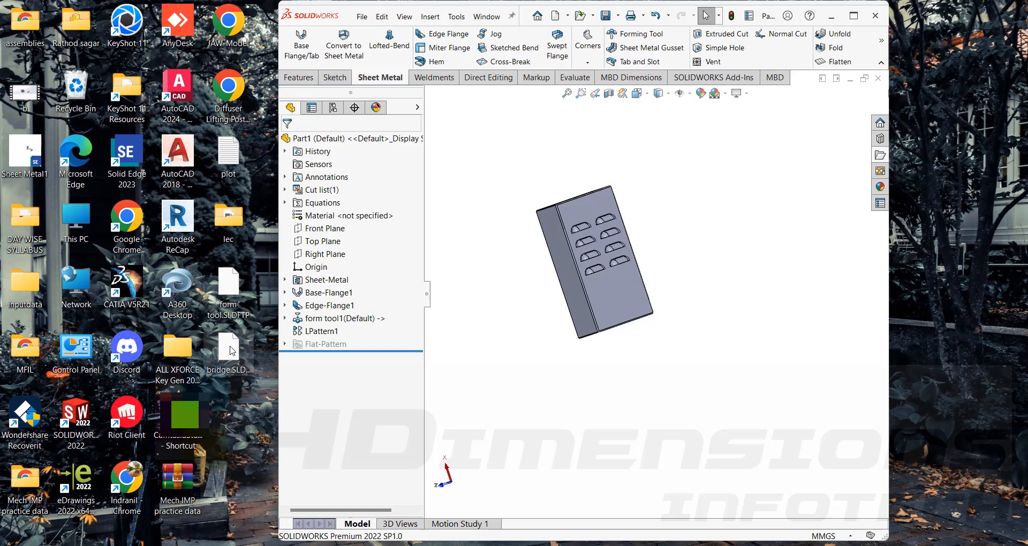
drag(214, 351, 616, 291)
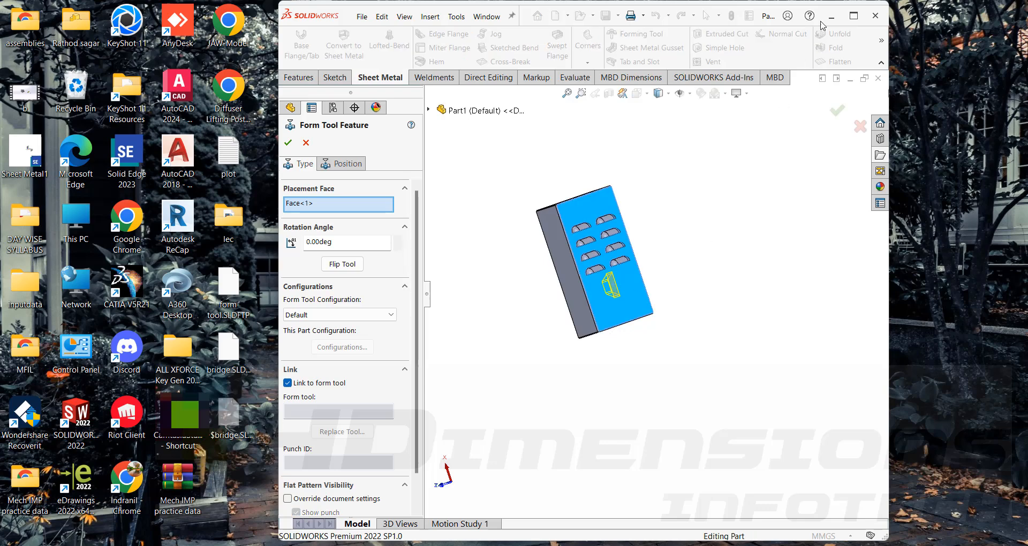
- Set the bridge tool's rotation angle to 90° and flip the tool
click(853, 16)
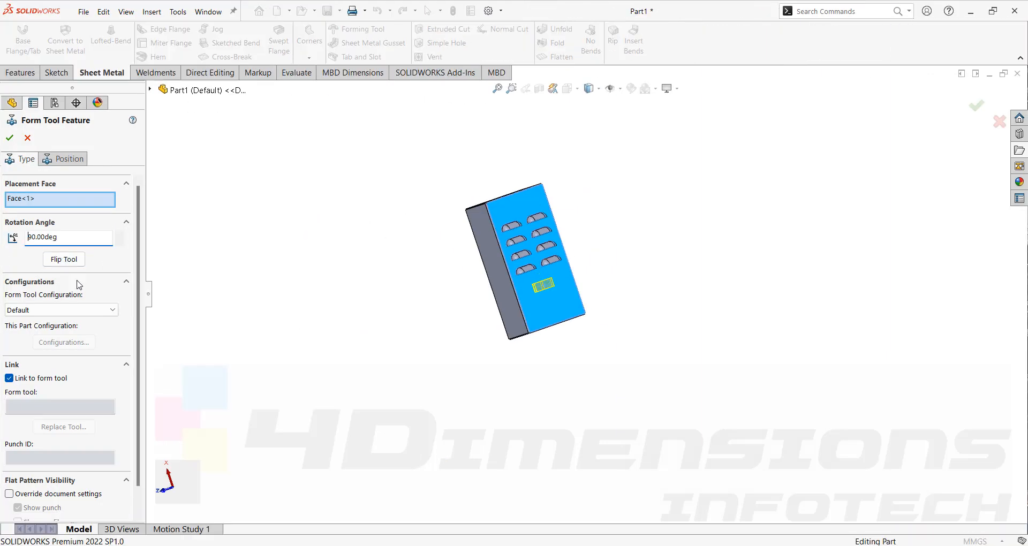
click(73, 264)
scroll(547, 289, down, 3)
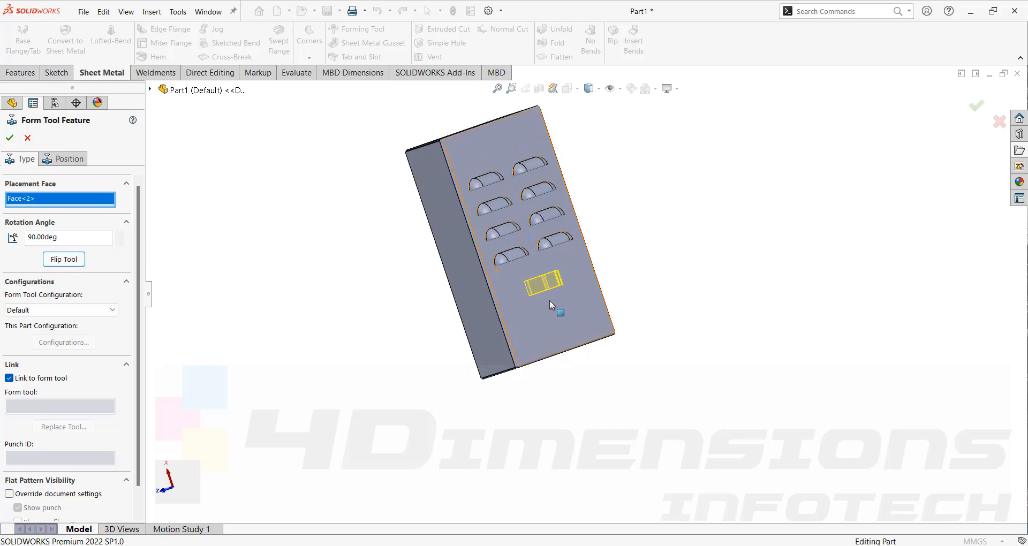
mouse_move(550, 301)
middle_down()
mouse_move(640, 323)
mouse_move(552, 300)
mouse_move(552, 321)
mouse_move(548, 303)
middle_up()
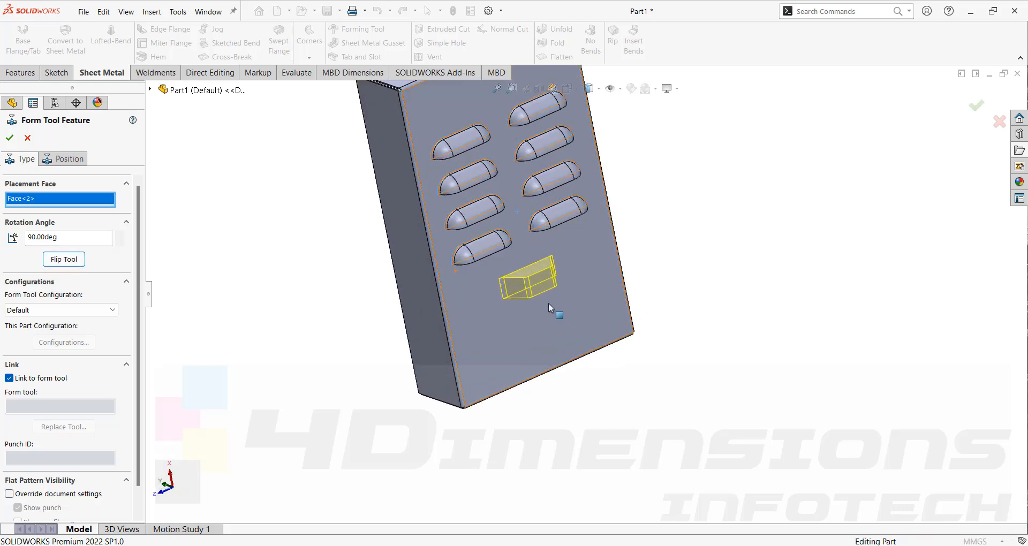
scroll(514, 262, down, 5)
middle_drag(514, 263, 534, 285)
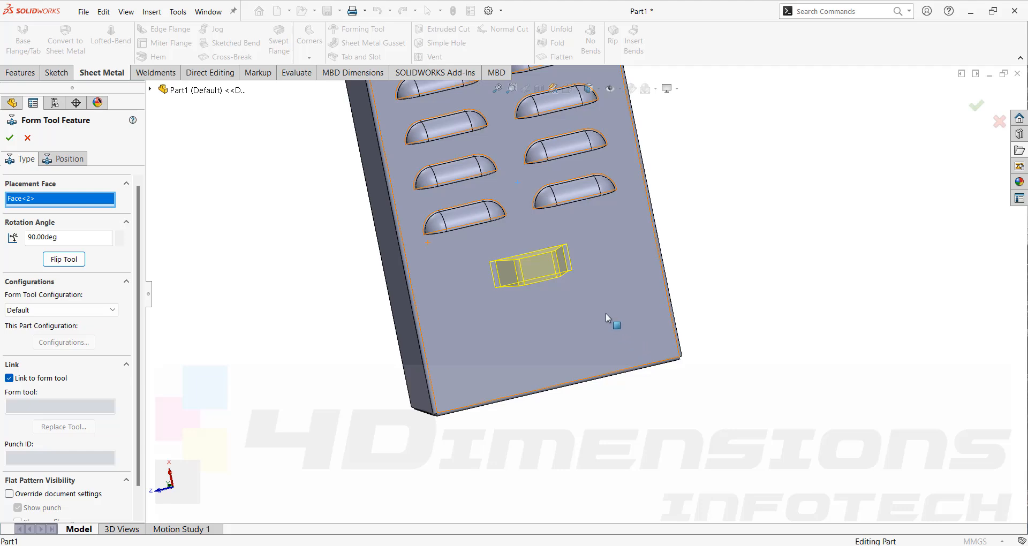
middle_drag(605, 315, 619, 342)
- Dimension the bridge tool's centre point 50 mm from the face's nearest long edge and complete the form tool feature
click(67, 159)
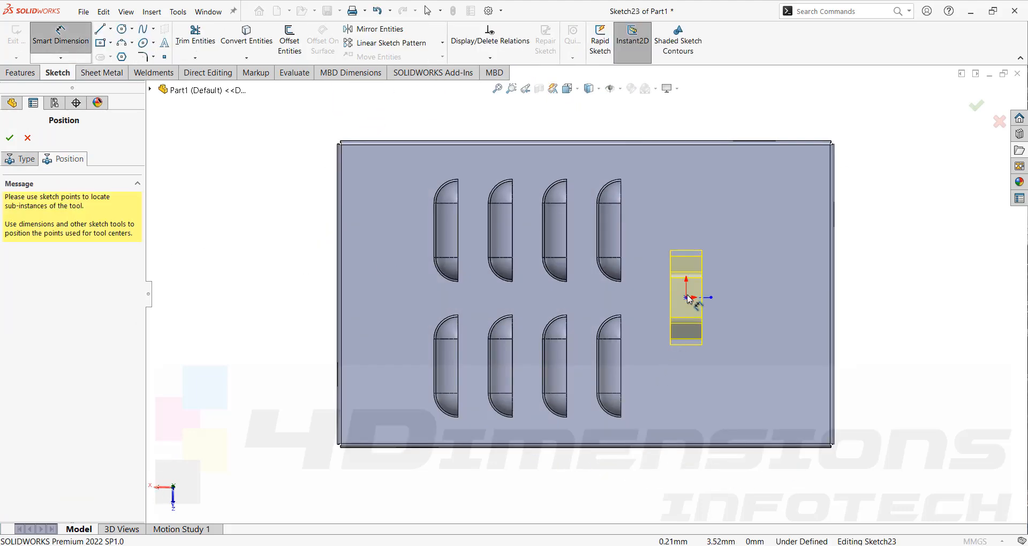
click(687, 297)
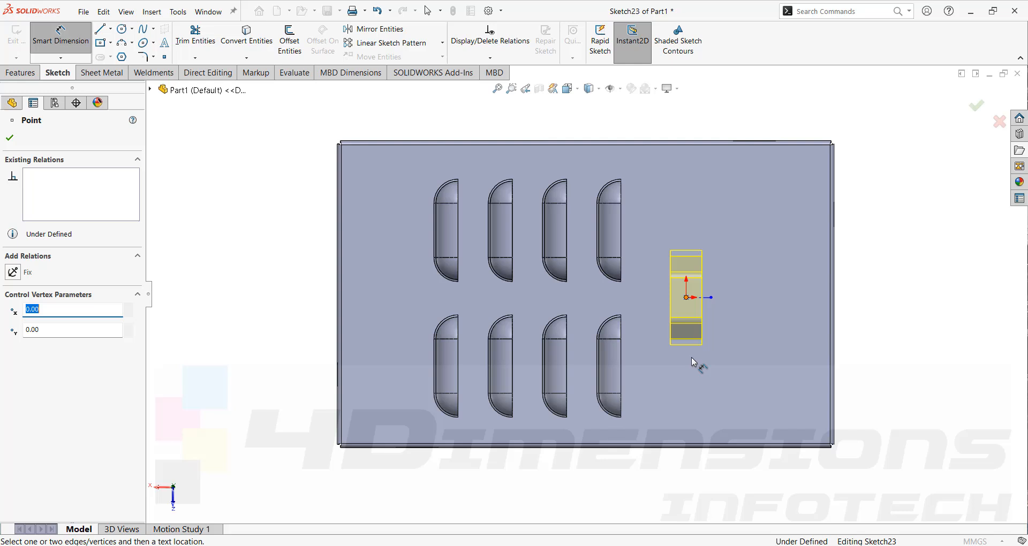
click(685, 446)
click(716, 410)
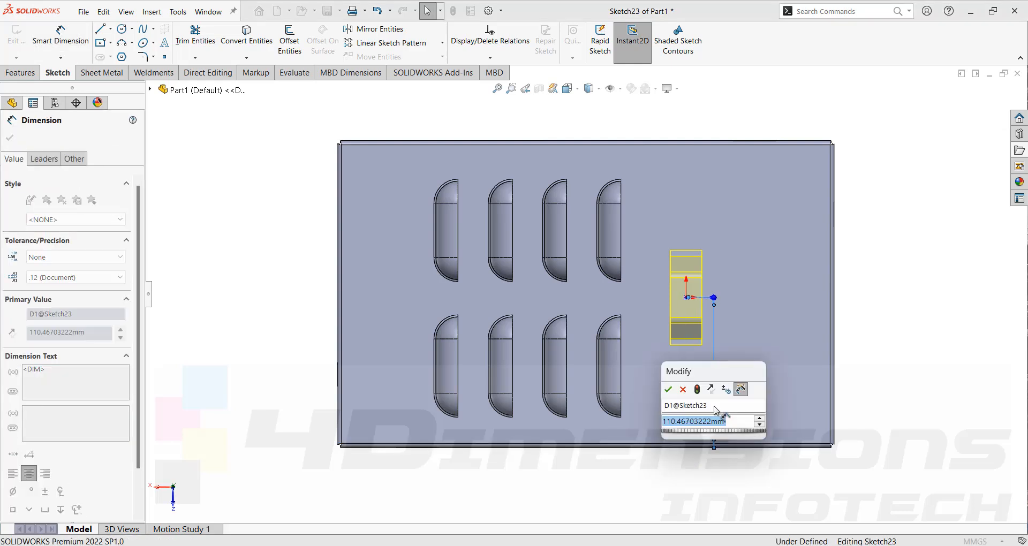
text(10)
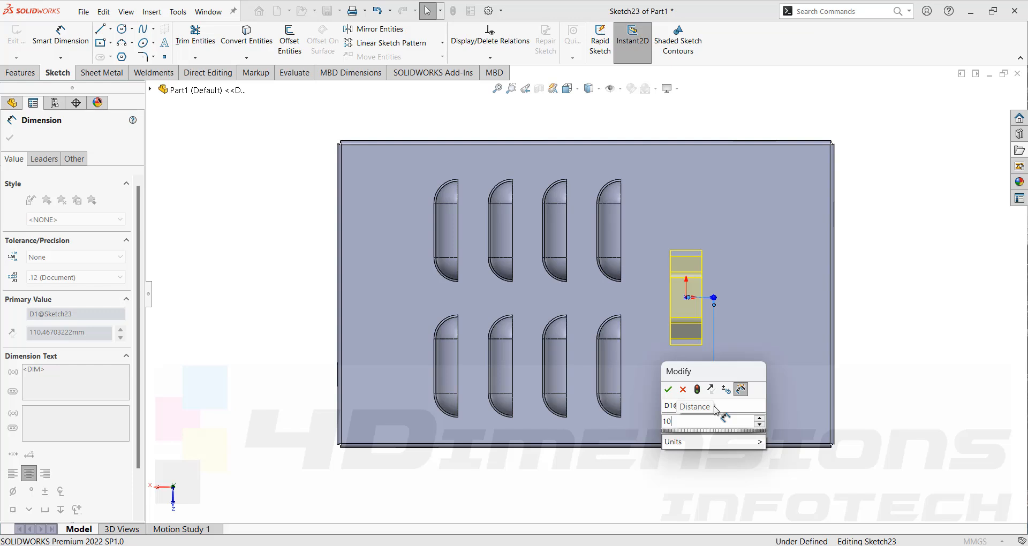
key(BackSpace)
key(BackSpace)
text(50)
key(Return)
key(Escape)
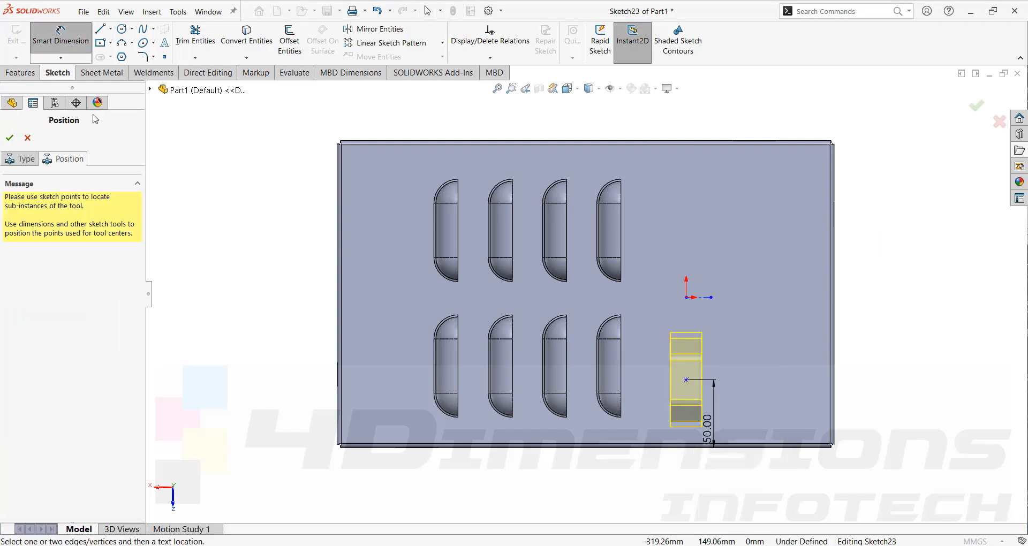
click(9, 141)
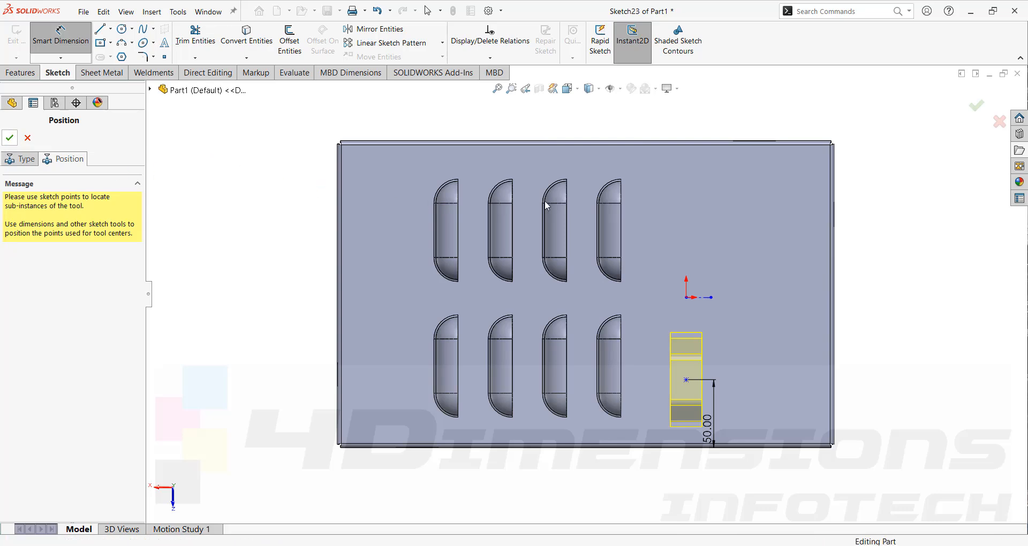
- Examine the formed bridge and the neighbouring louvers on the box's outer face from several angles
middle_drag(879, 201, 626, 316)
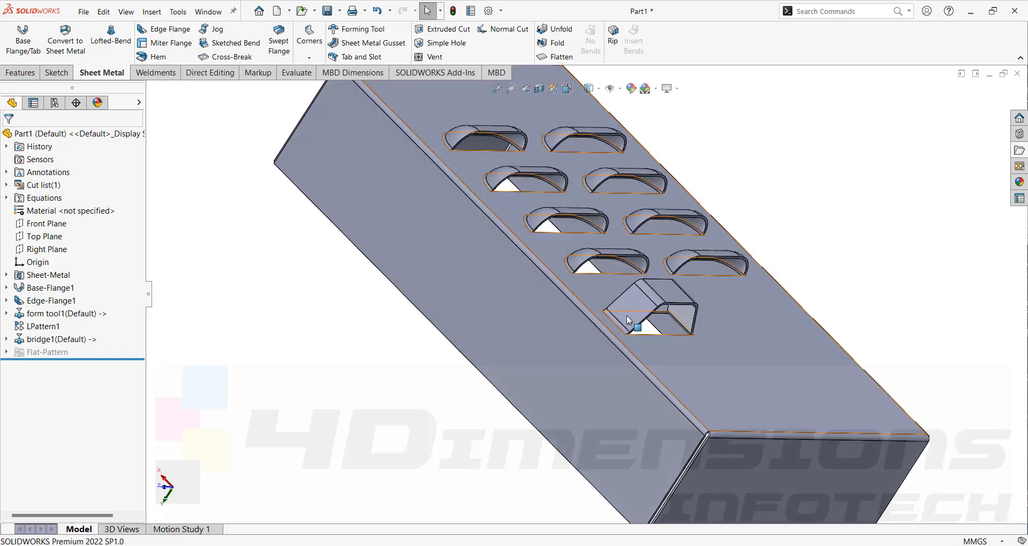
click(734, 315)
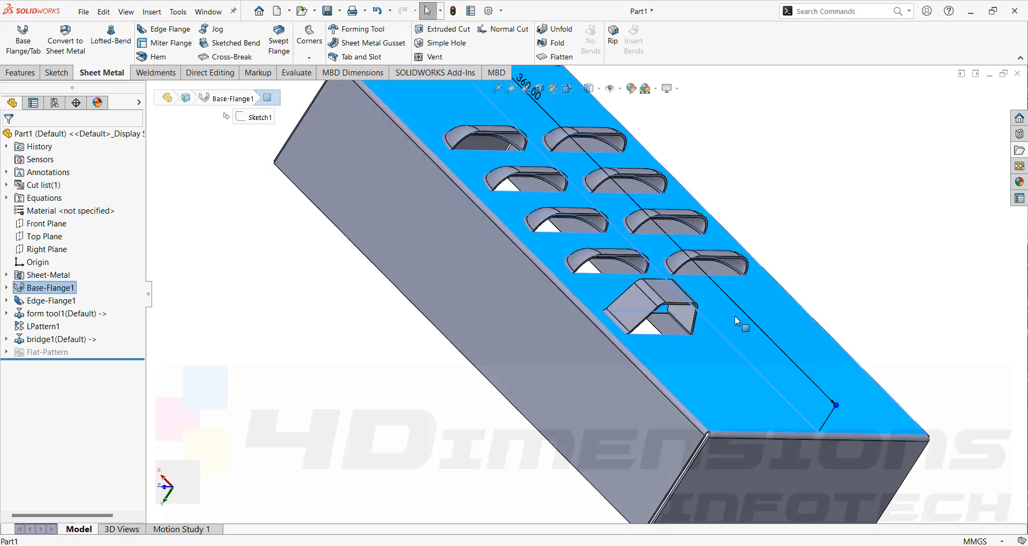
middle_drag(735, 316, 826, 328)
click(793, 254)
middle_drag(745, 254, 714, 319)
scroll(721, 300, down, 4)
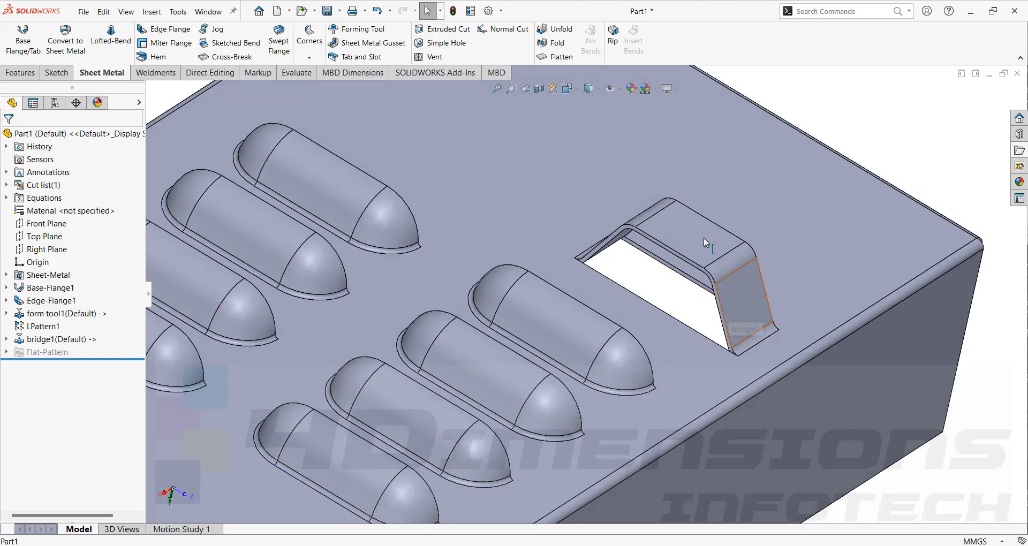
scroll(881, 169, up, 4)
middle_drag(878, 171, 570, 332)
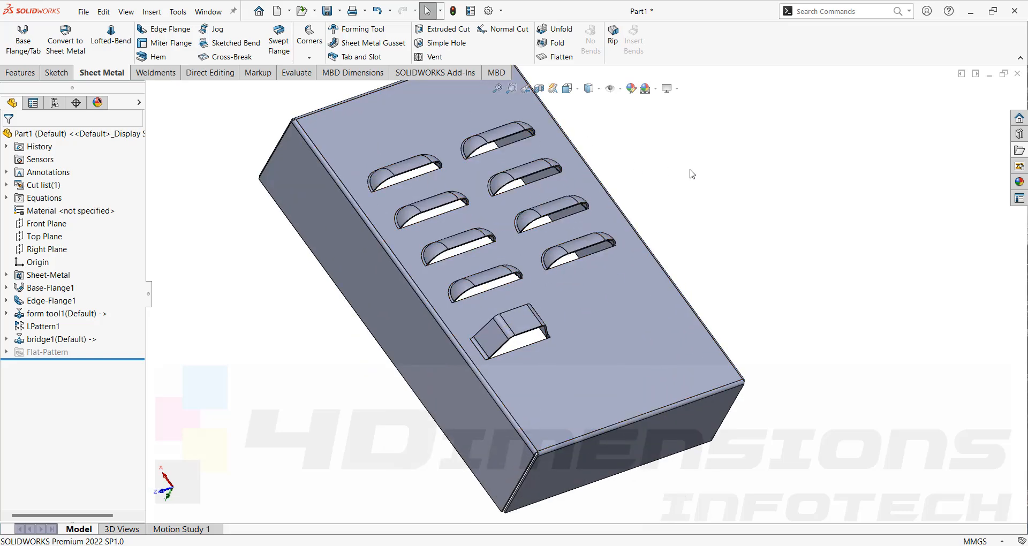
scroll(771, 254, up, 2)
middle_drag(771, 253, 741, 256)
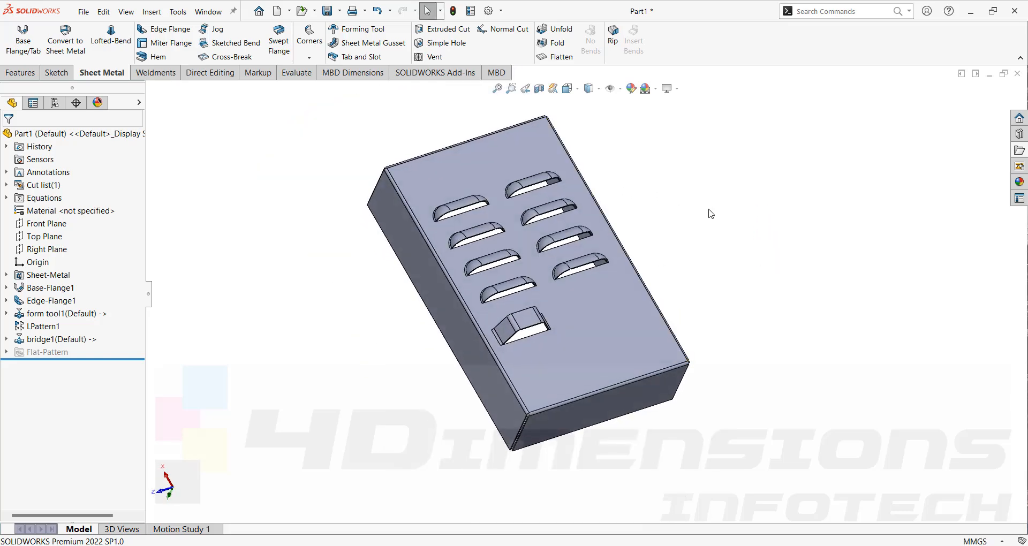
middle_drag(709, 213, 628, 164)
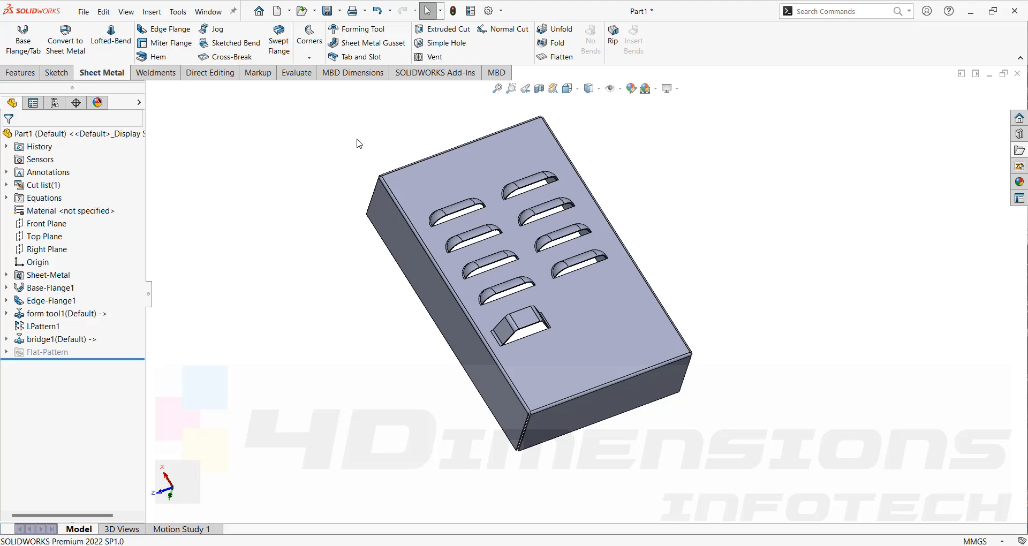
scroll(471, 255, down, 7)
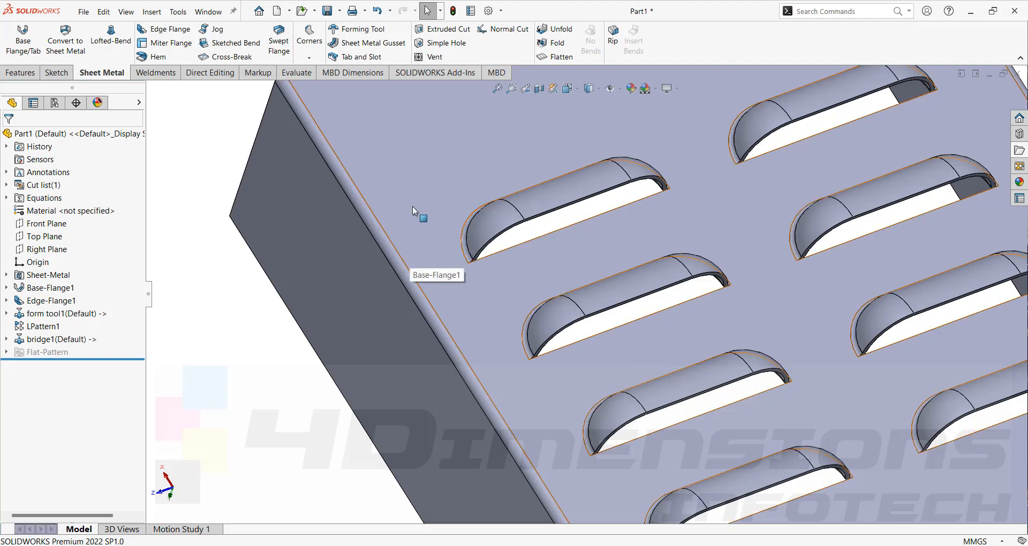
scroll(417, 203, up, 8)
scroll(615, 321, down, 3)
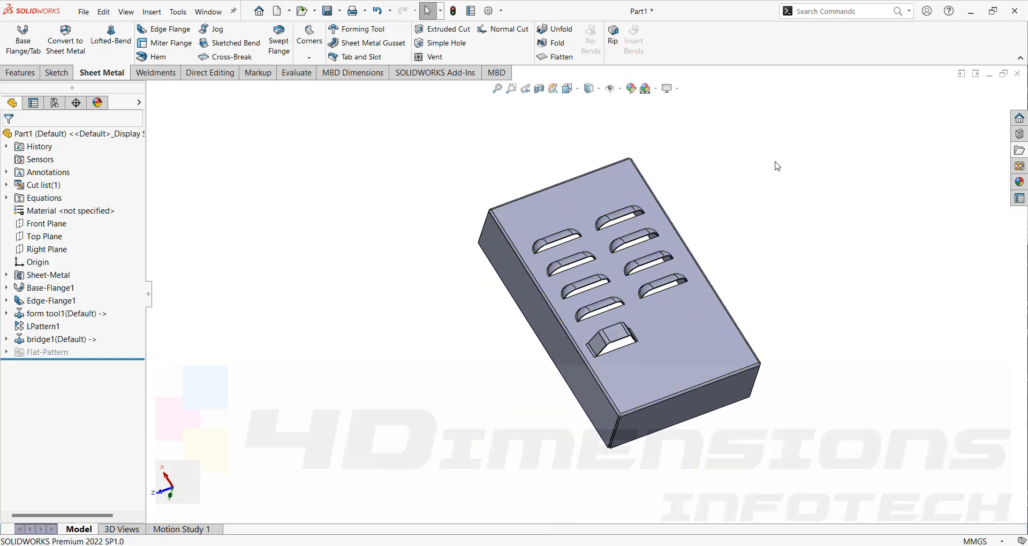
middle_drag(761, 175, 766, 183)
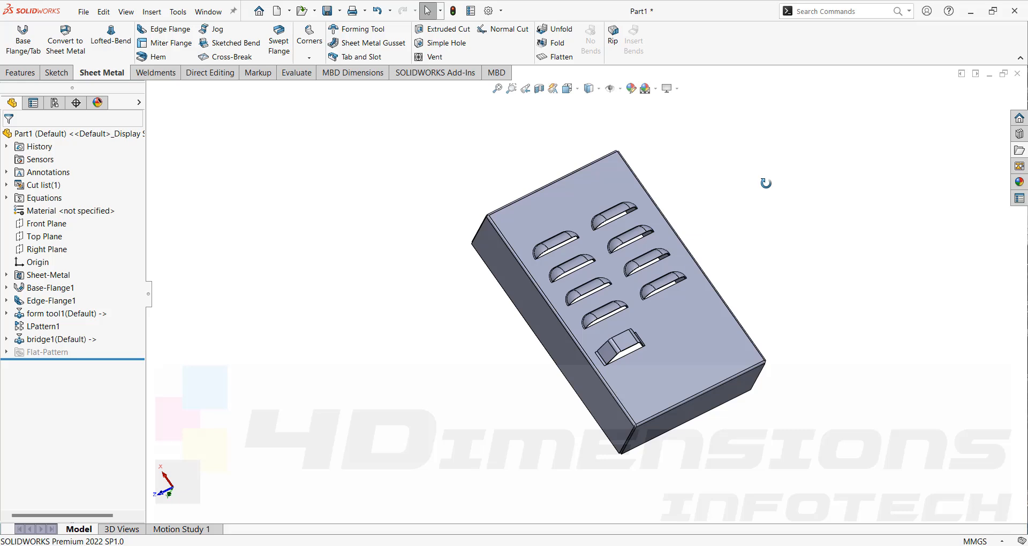
middle_drag(765, 183, 881, 381)
middle_drag(926, 431, 621, 223)
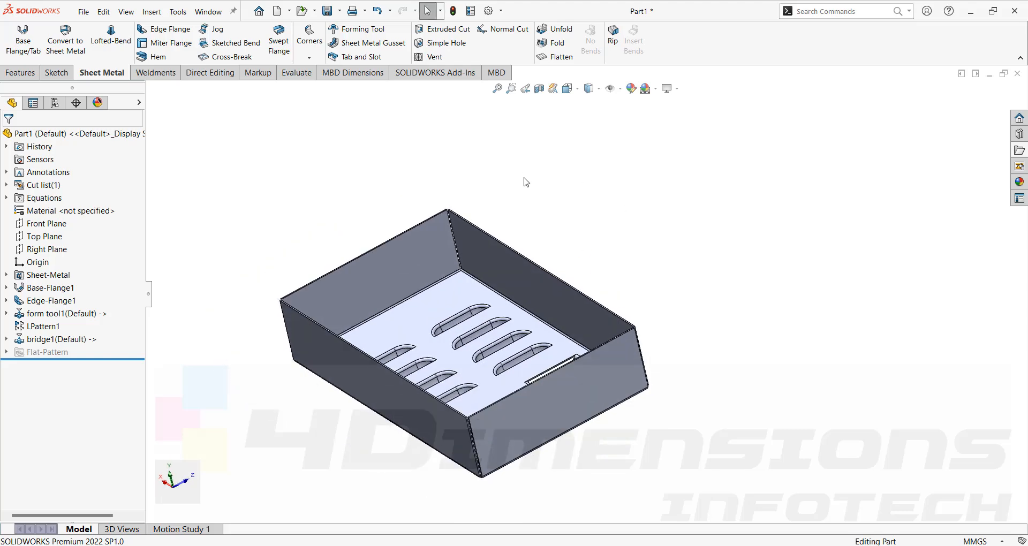
scroll(532, 284, down, 5)
middle_drag(589, 292, 592, 257)
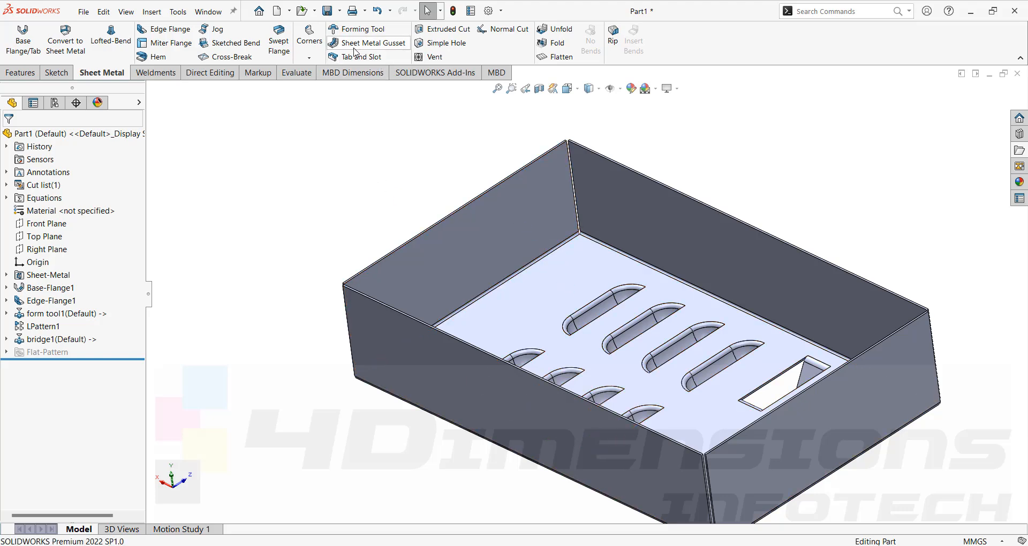
click(383, 48)
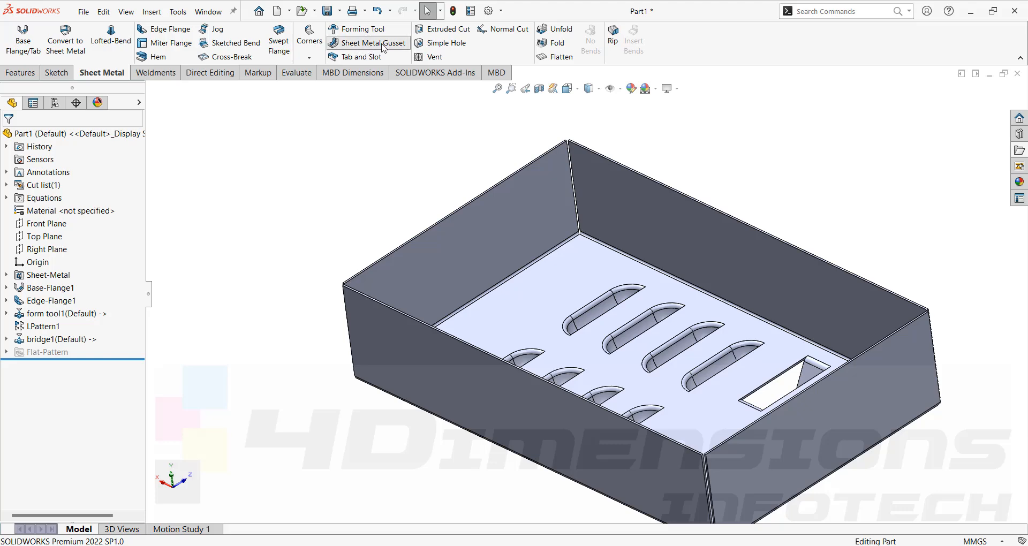
click(506, 244)
click(542, 291)
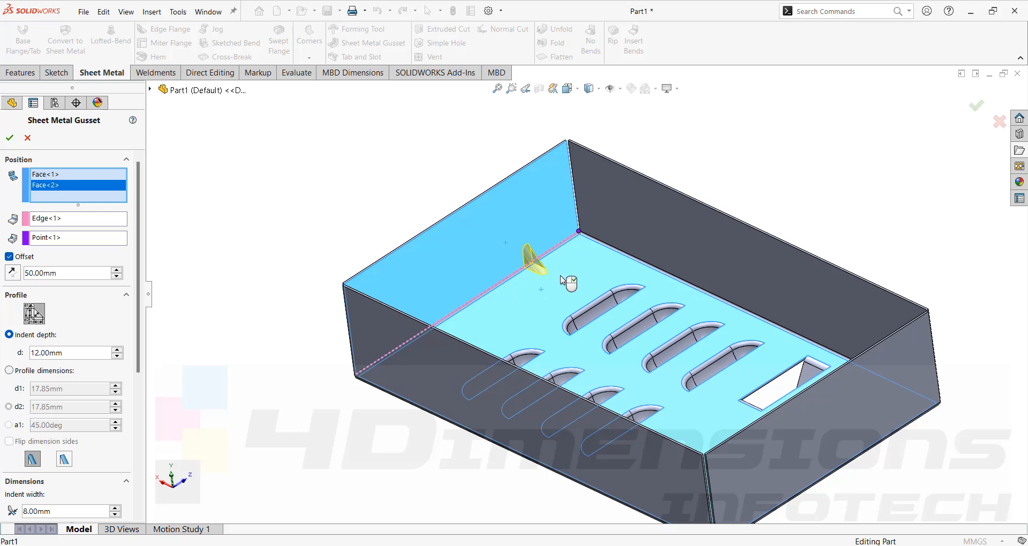
scroll(551, 258, down, 3)
scroll(551, 258, up, 3)
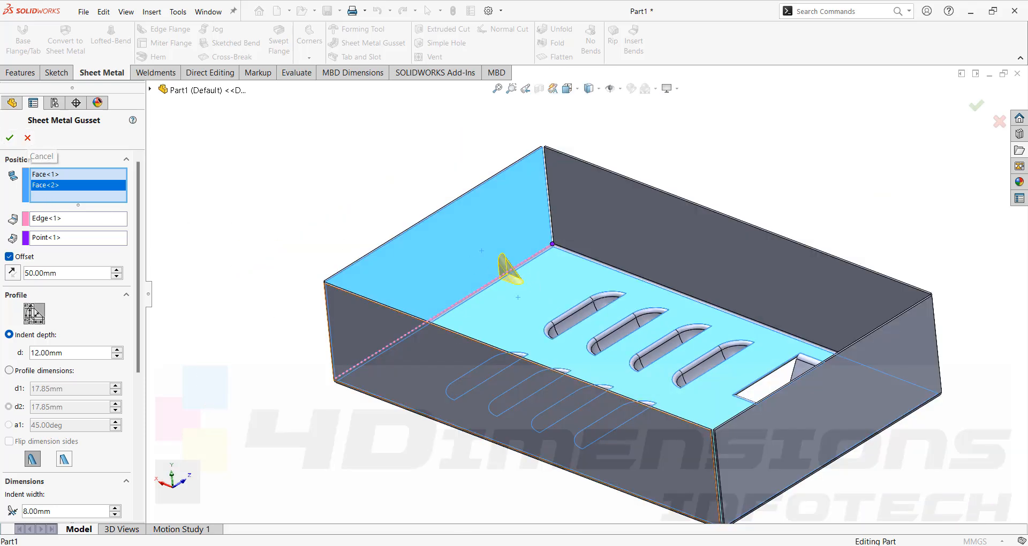
- Switch to the browser and examine the sheet metal gusset reference photos in the image search results, then return to SOLIDWORKS
click(610, 545)
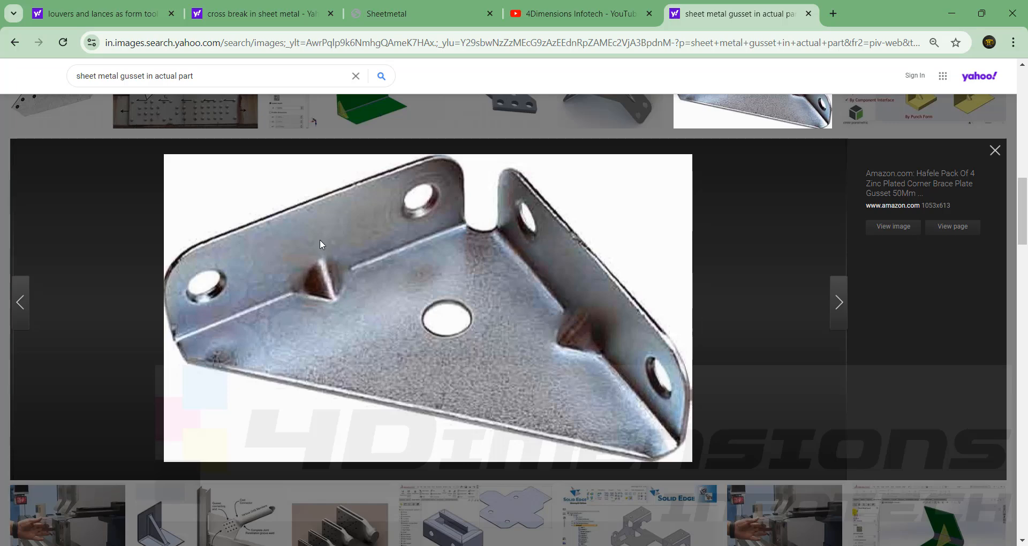
key(Left)
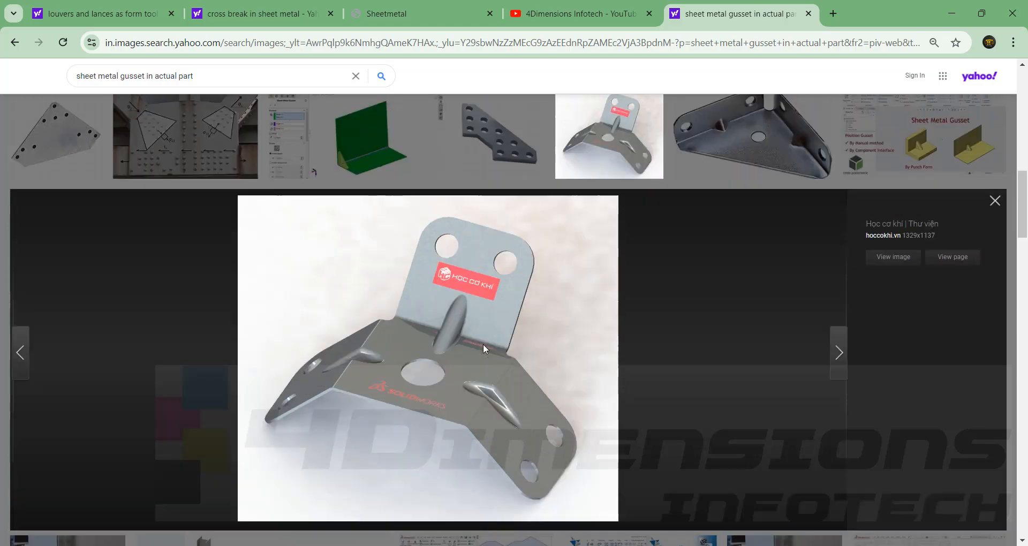
scroll(305, 205, up, 5)
scroll(305, 205, up, 7)
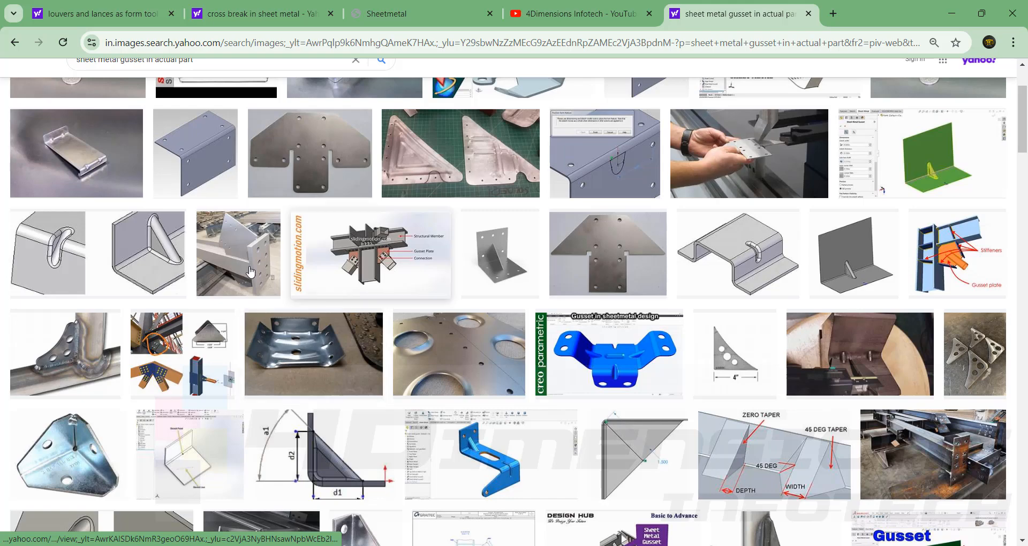
scroll(339, 220, up, 3)
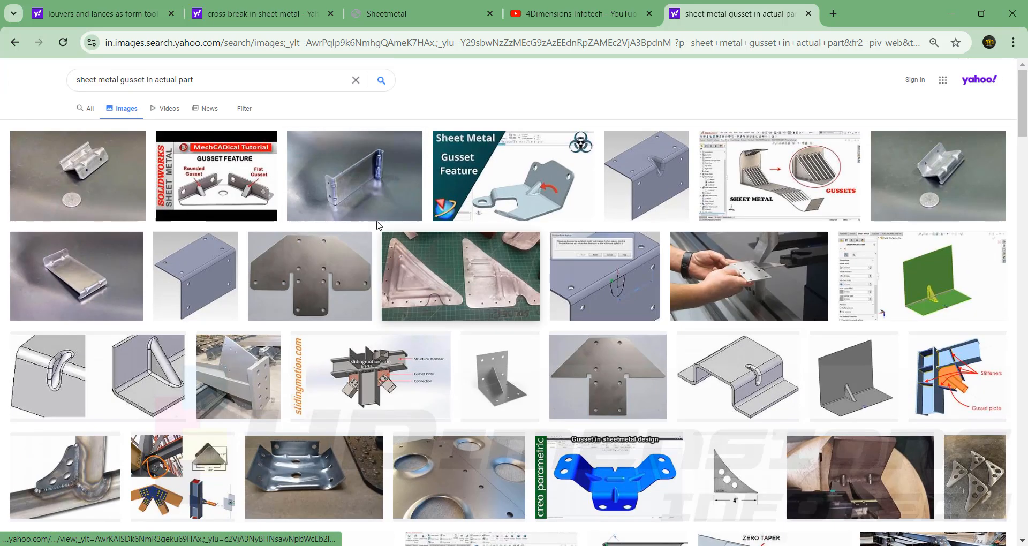
click(102, 180)
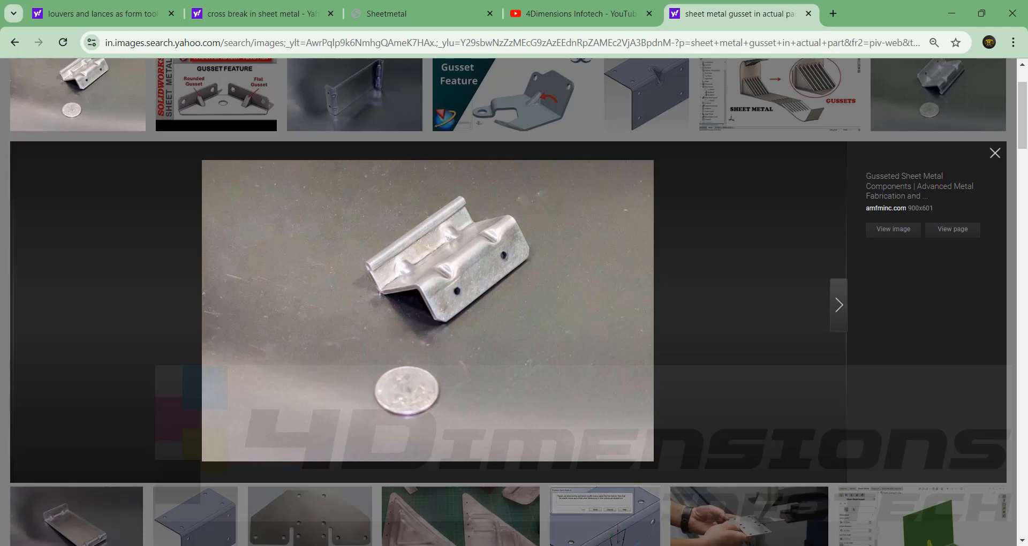
click(536, 487)
key(Escape)
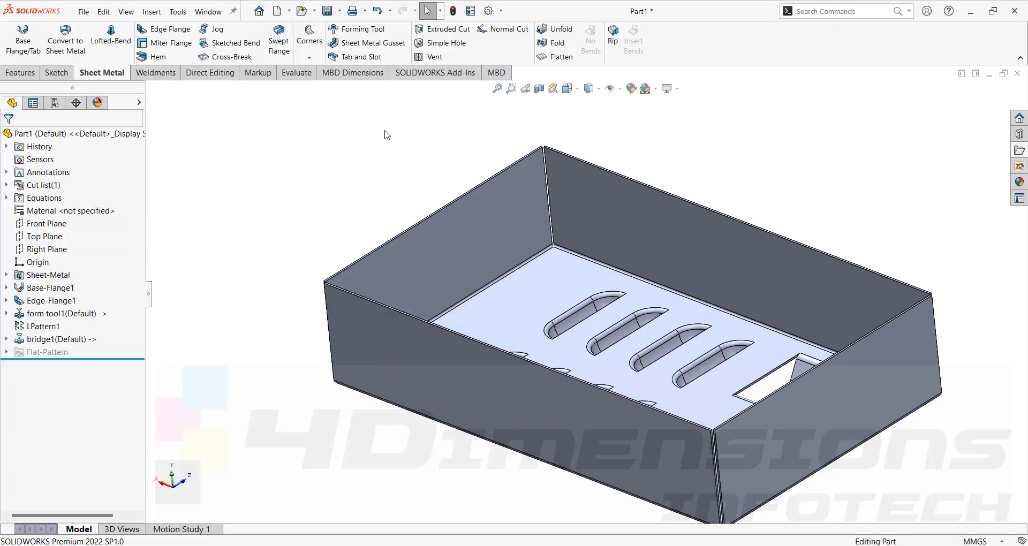
- Start a sheet metal gusset between the box's short end wall and its louvered floor, offset 50 mm from the corner point
click(373, 43)
click(473, 244)
click(519, 299)
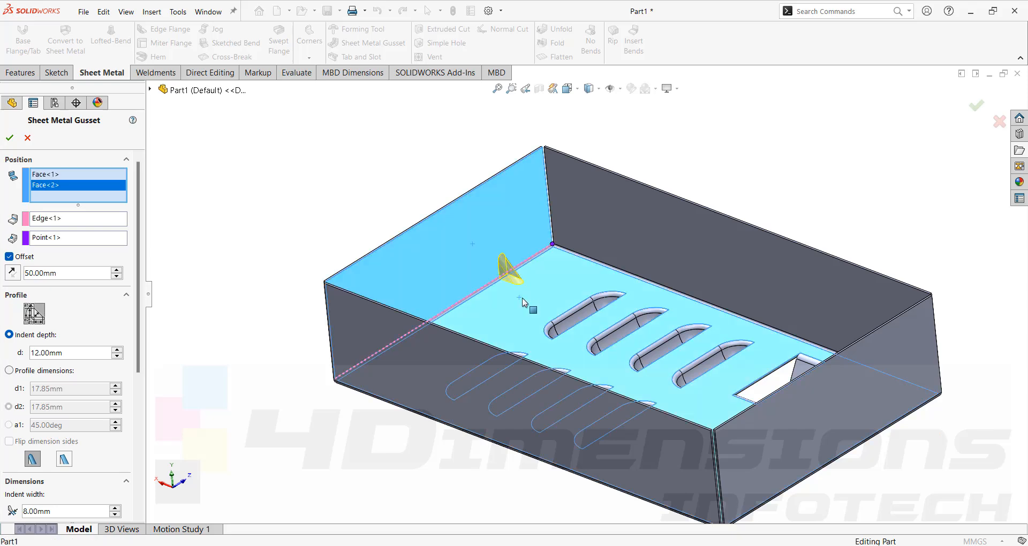
scroll(529, 267, down, 1)
scroll(531, 268, down, 1)
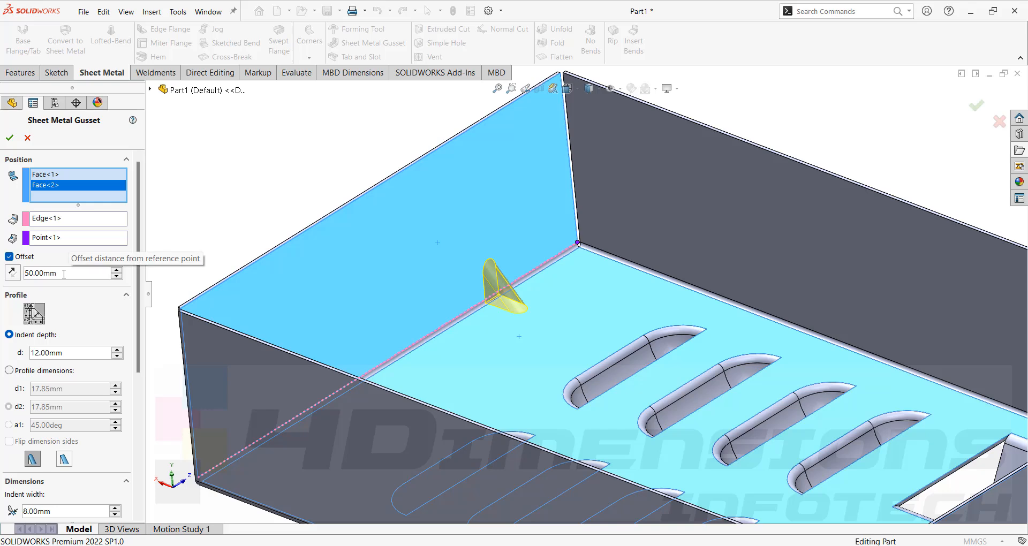
scroll(527, 295, down, 2)
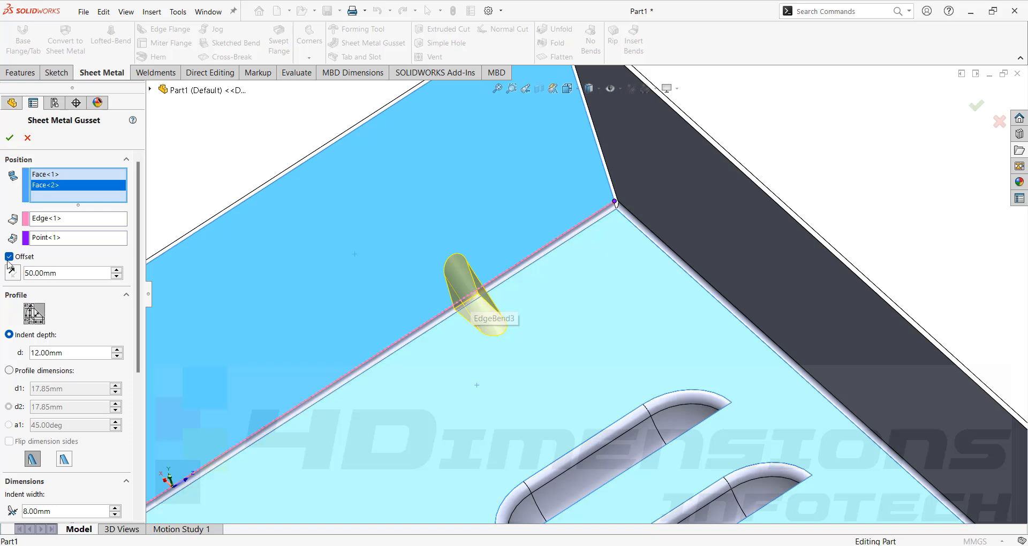
- Set the gusset's indent depth to 15 mm and inspect the preview
double_click(45, 353)
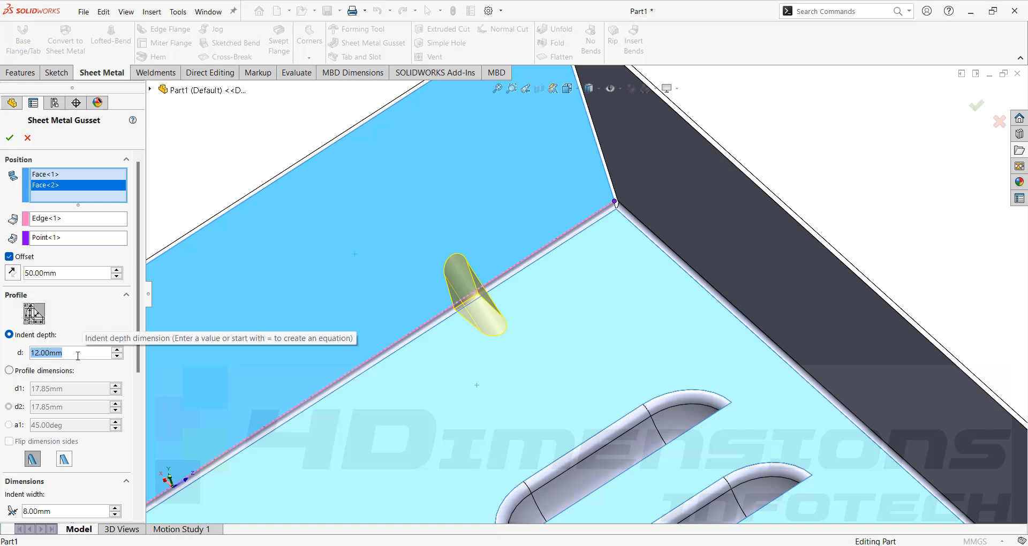
text(15)
key(Return)
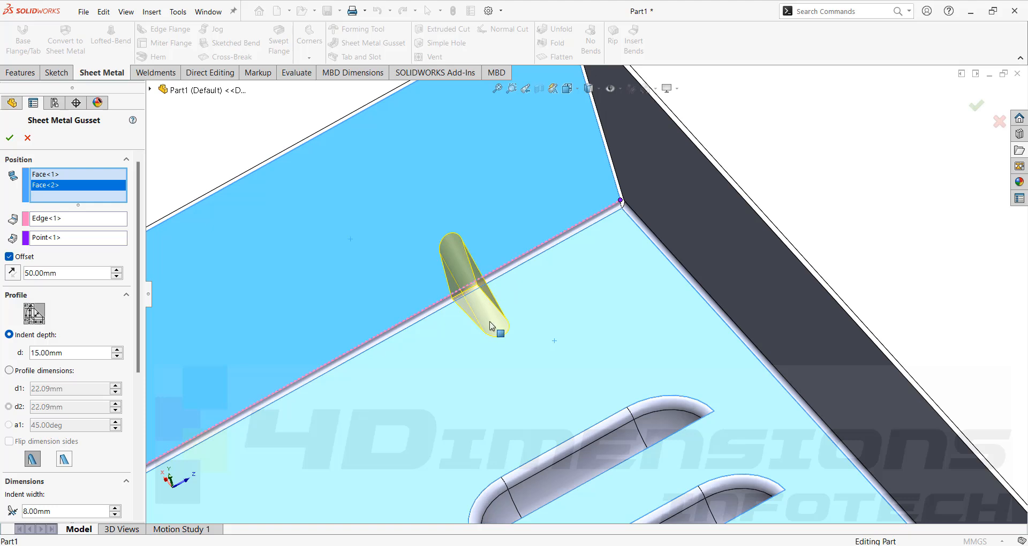
middle_drag(489, 339, 513, 320)
scroll(480, 293, down, 3)
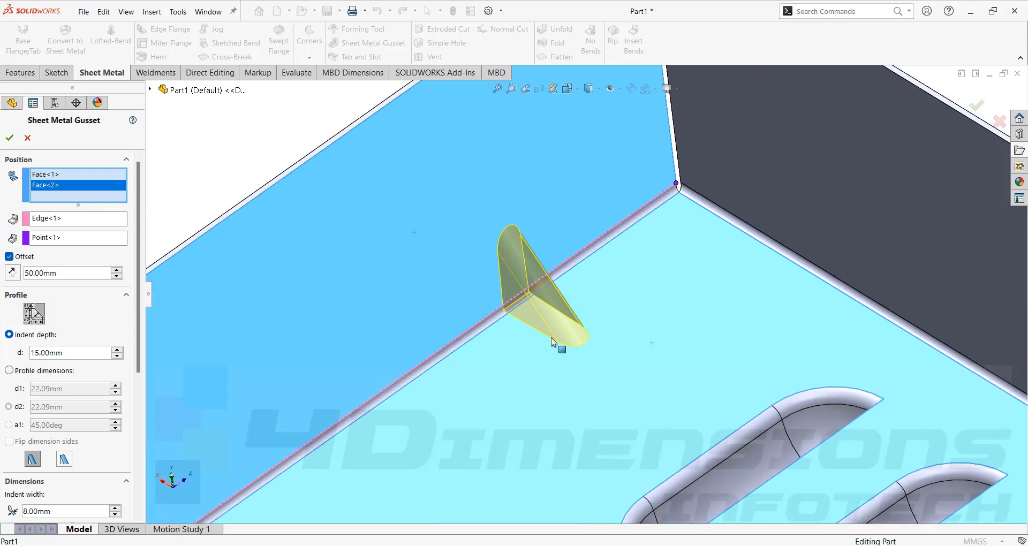
- Set the gusset's indent depth to 20 mm and inspect the larger preview
double_click(76, 353)
text(20)
key(Return)
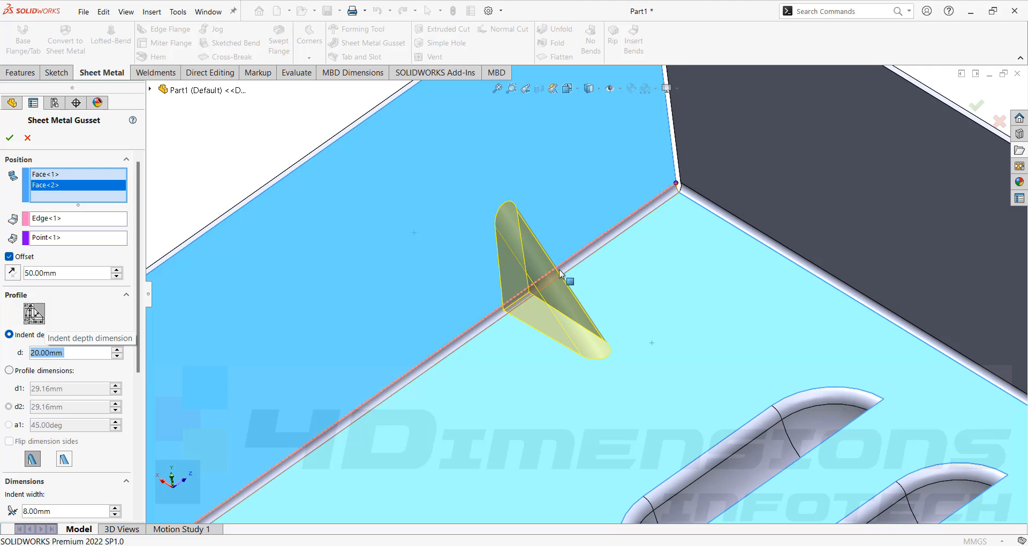
scroll(573, 277, up, 3)
mouse_move(573, 286)
middle_down()
mouse_move(556, 300)
mouse_move(564, 294)
middle_up()
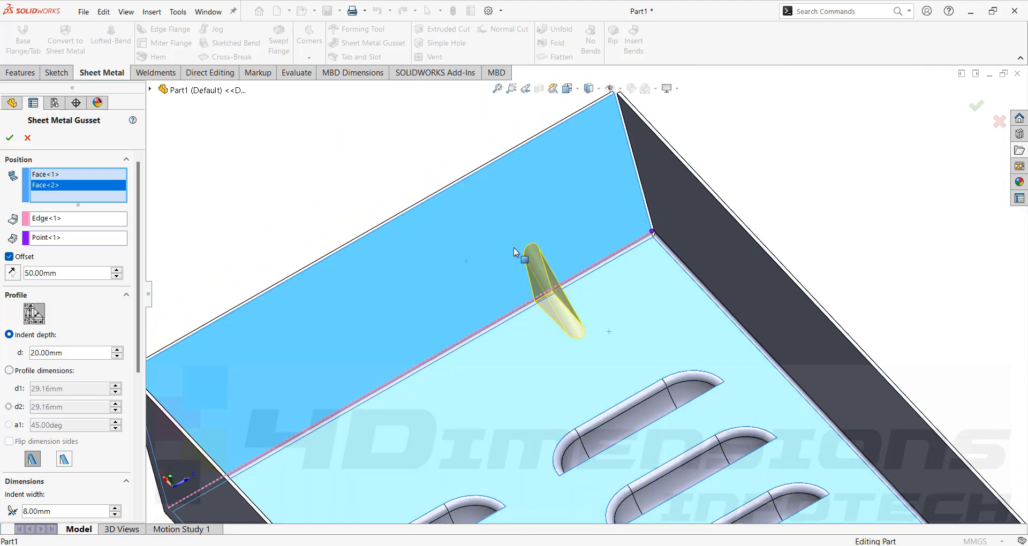
middle_drag(595, 343, 554, 292)
scroll(571, 286, up, 3)
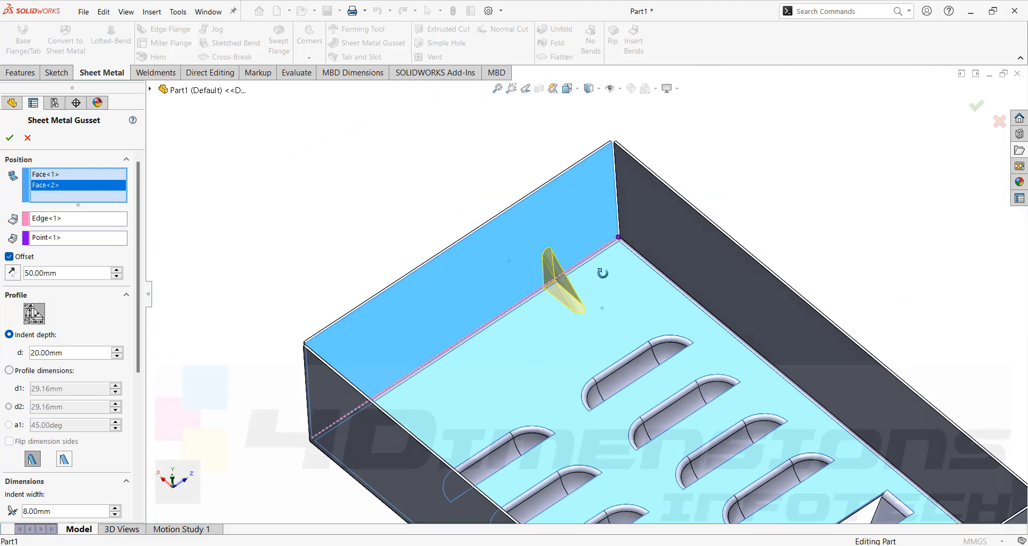
- Define the gusset by profile dimensions instead of indent depth, with d1 and d2 both set to 25 mm
click(9, 371)
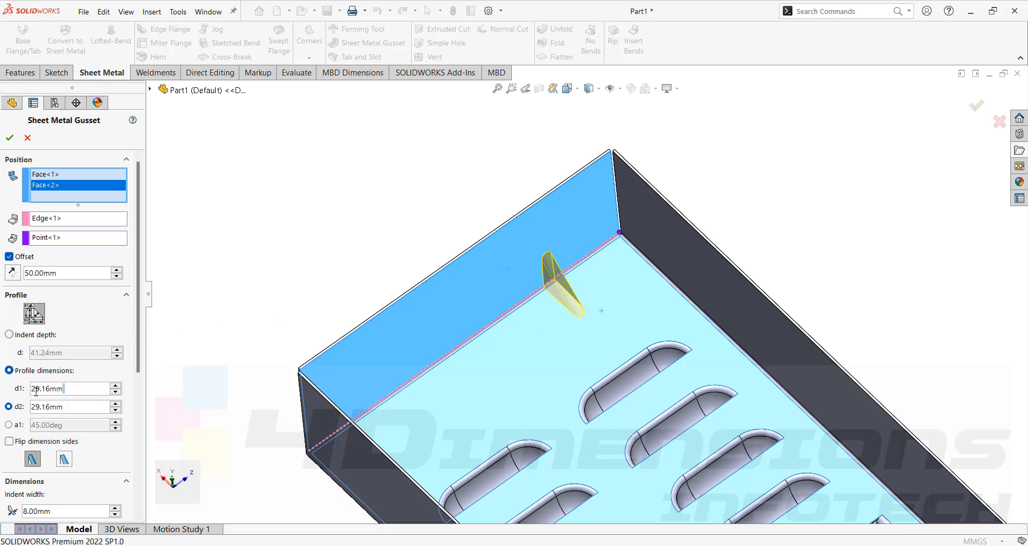
drag(64, 388, 30, 389)
text(25)
key(Tab)
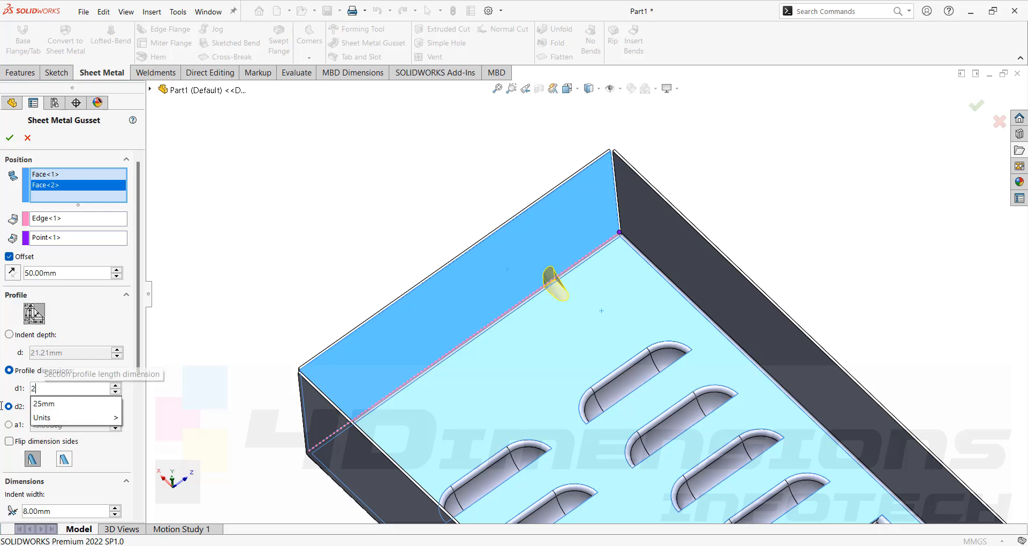
text(15.00mm)
key(Return)
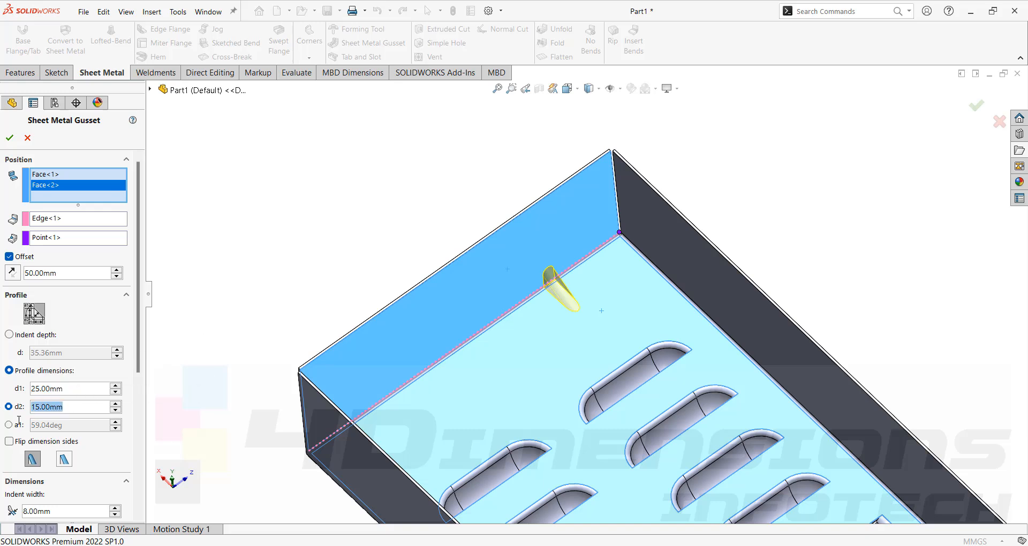
text(25)
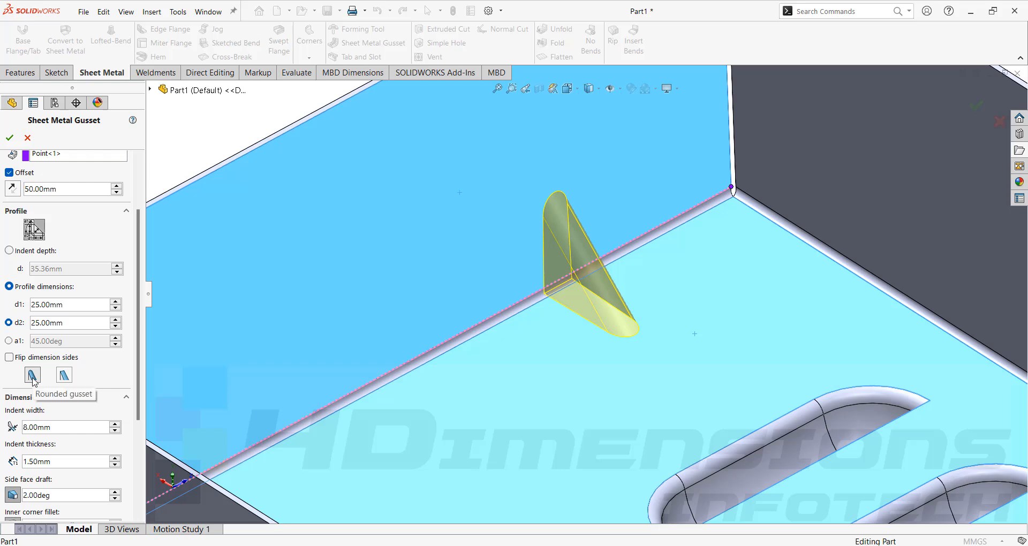
- Try the flat gusset shape against the rounded one and return to the rounded shape
click(64, 376)
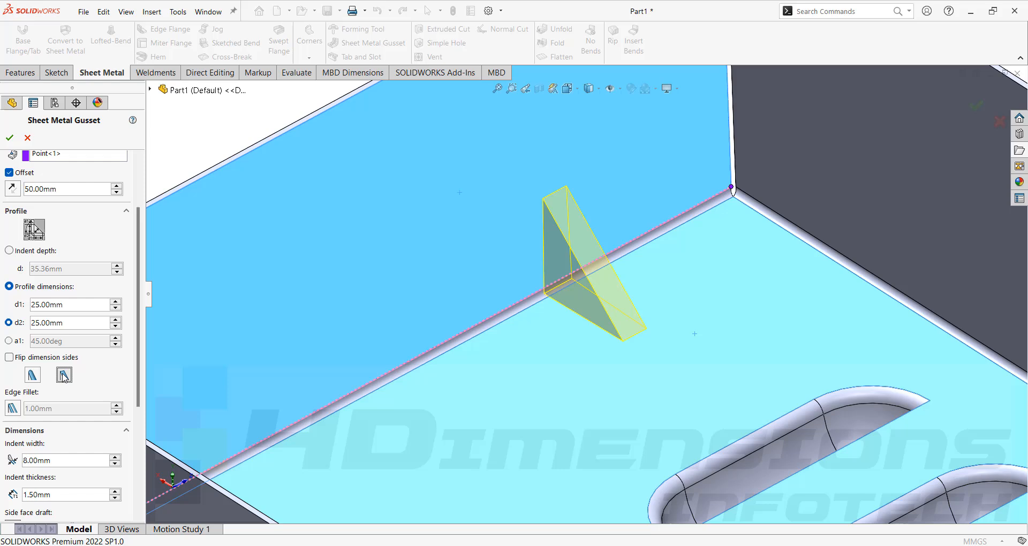
click(32, 375)
click(64, 375)
scroll(65, 290, down, 3)
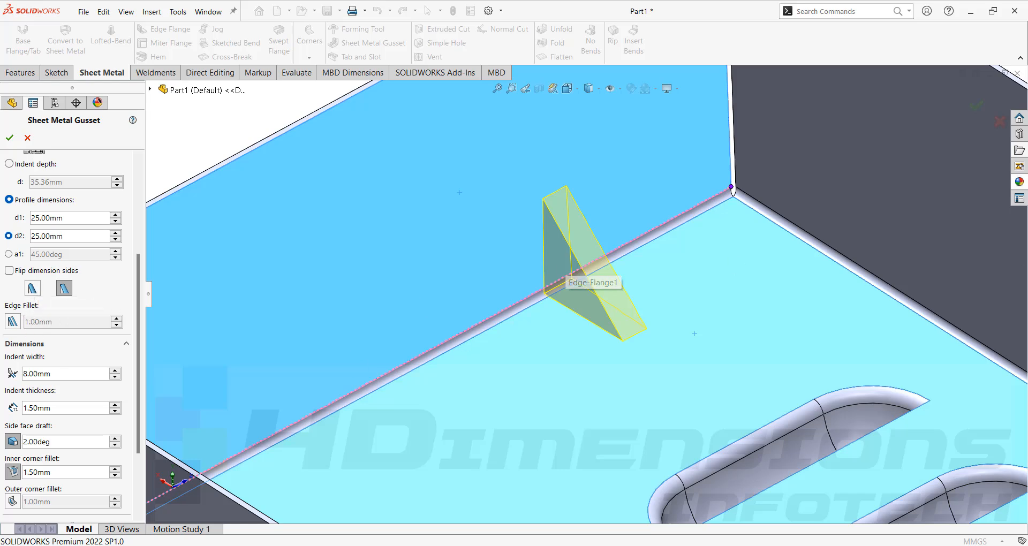
click(34, 289)
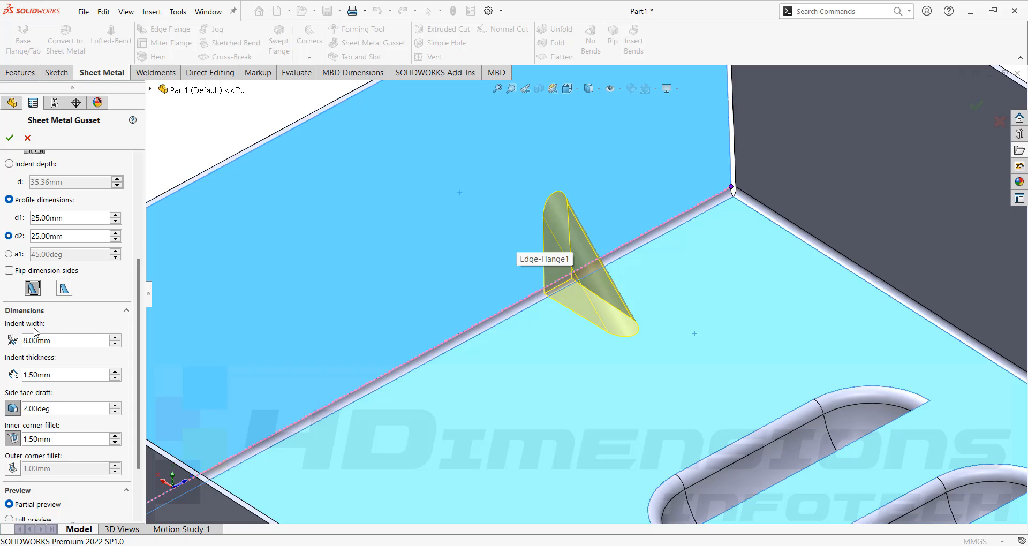
- Set the gusset's indent width to 10 mm
drag(65, 342, 2, 346)
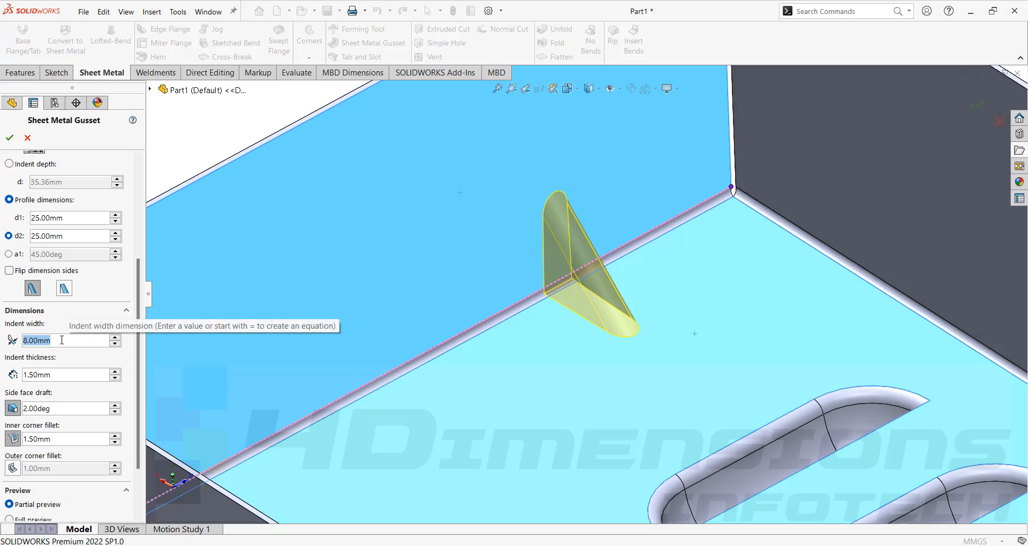
text(10)
key(Return)
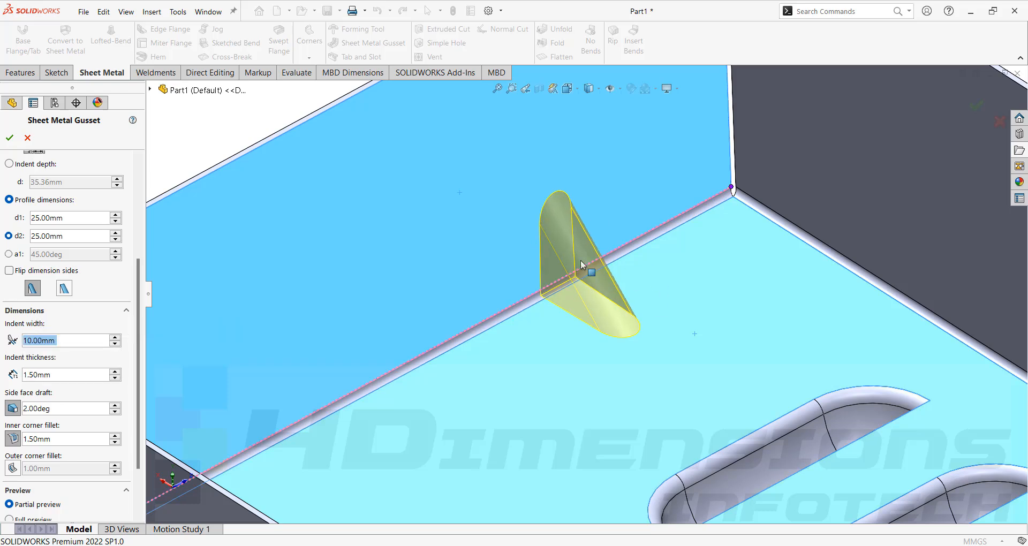
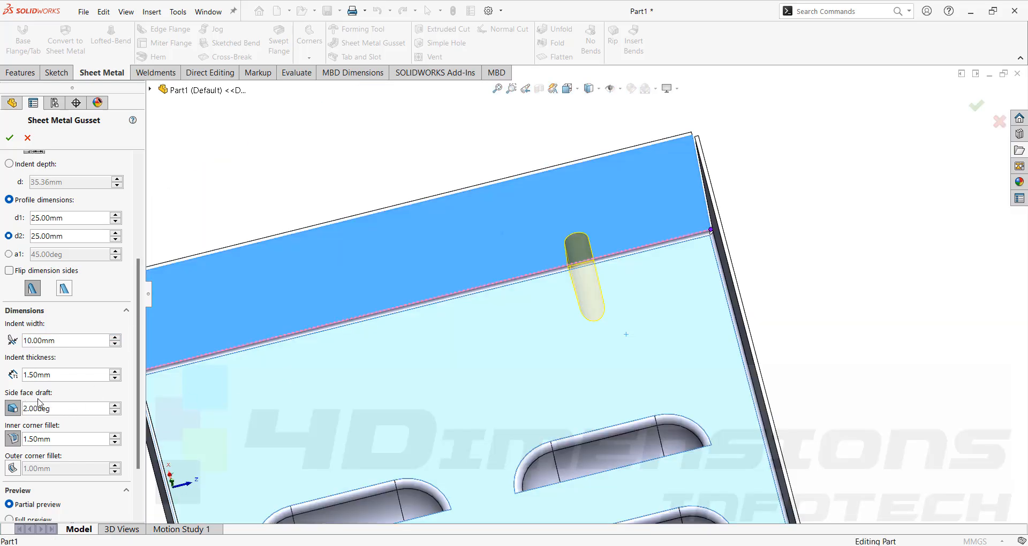
- Set the gusset's side face draft to 5 degrees
scroll(594, 291, down, 5)
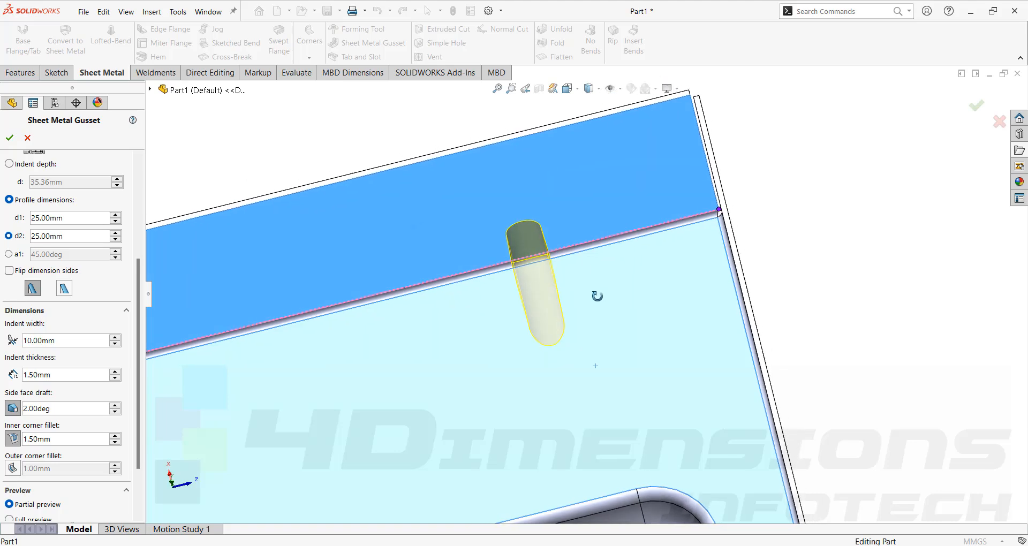
scroll(553, 280, down, 3)
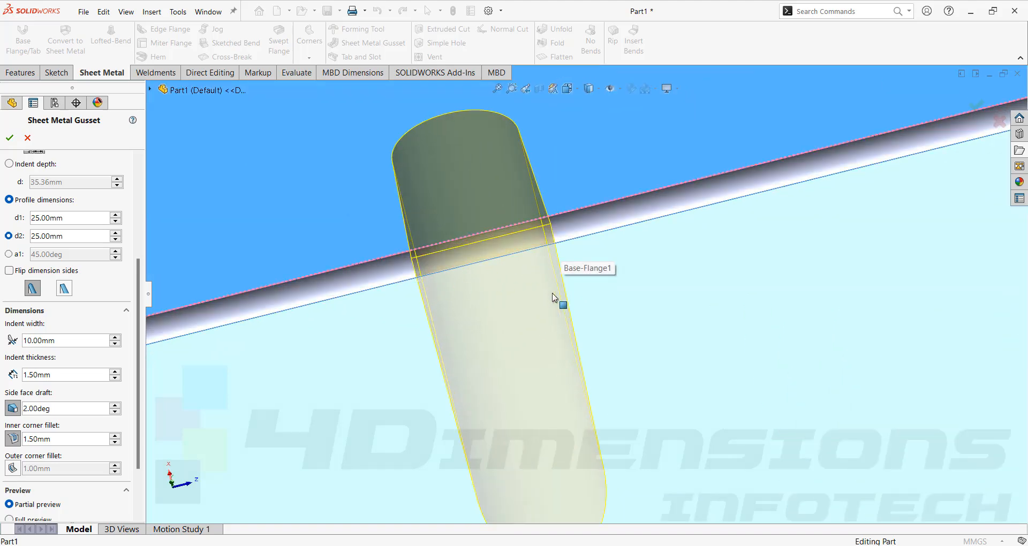
scroll(557, 294, up, 6)
drag(55, 408, 2, 410)
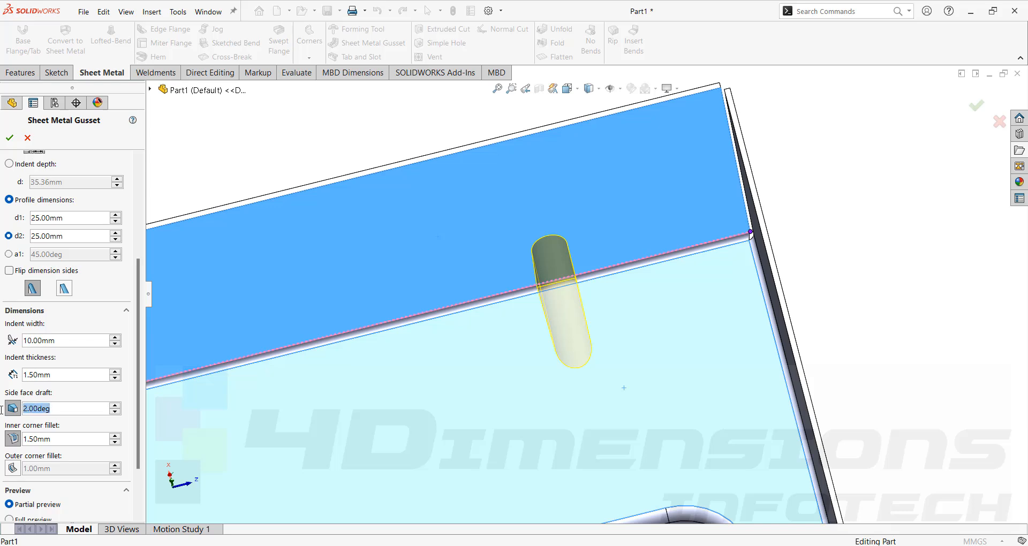
text(5)
key(Return)
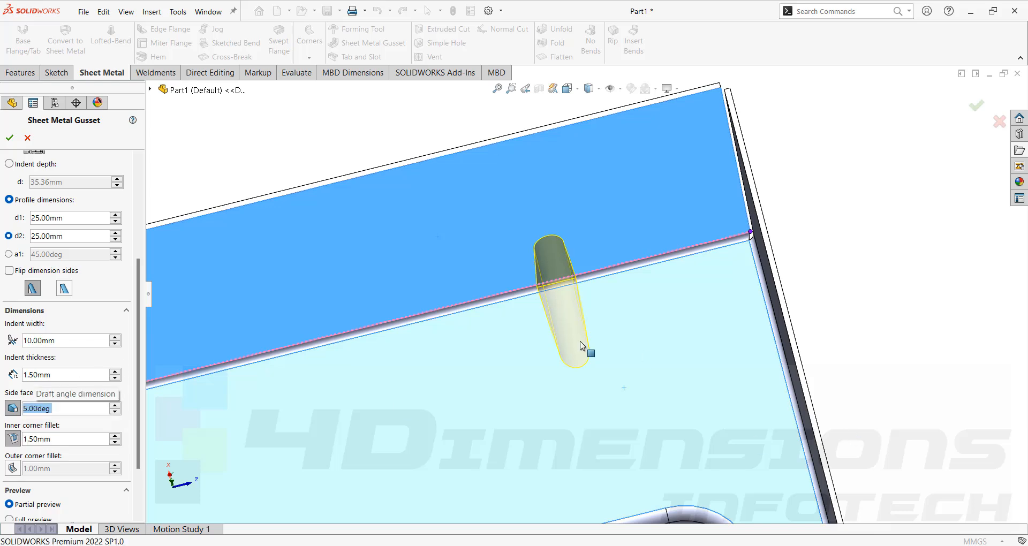
- Check the drafted gusset preview from inside and outside the box, and create the gusset
scroll(555, 290, down, 2)
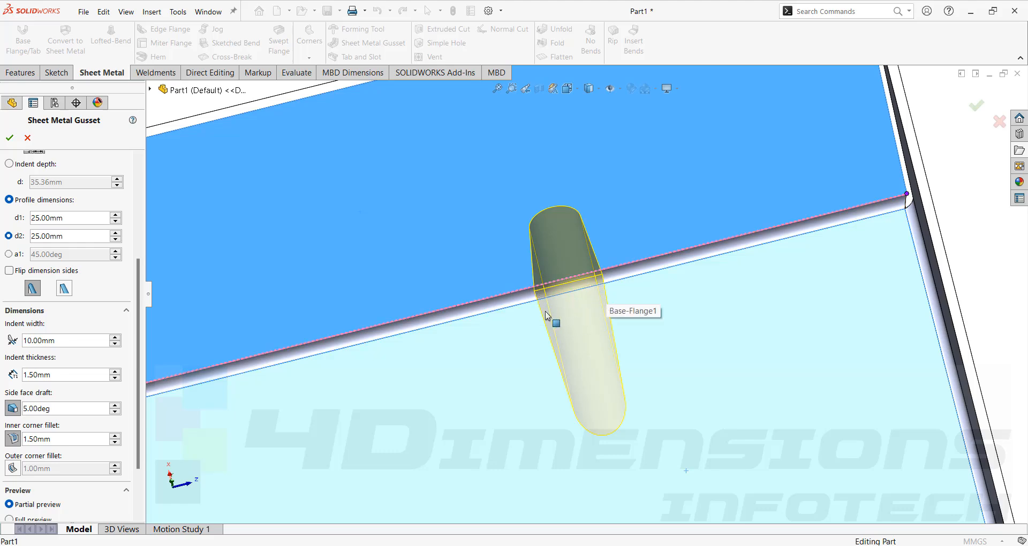
scroll(792, 279, up, 6)
middle_drag(787, 277, 513, 336)
scroll(626, 319, down, 3)
scroll(626, 319, up, 3)
scroll(507, 340, down, 2)
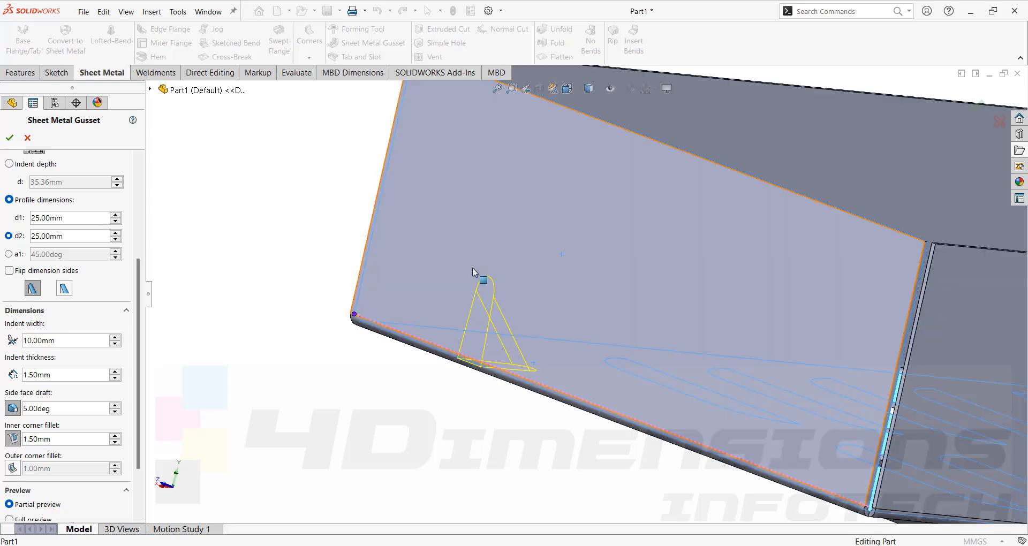
scroll(503, 322, up, 3)
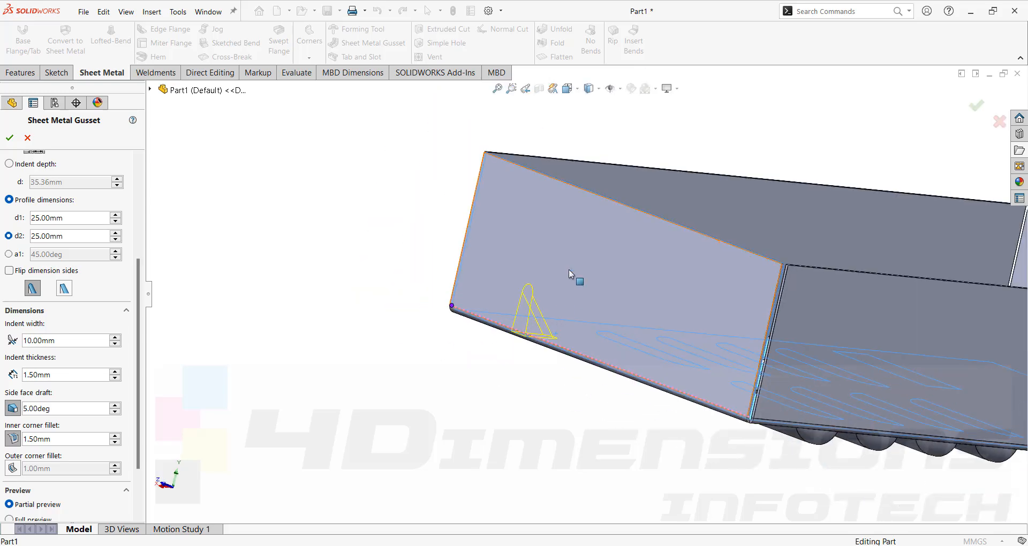
scroll(568, 278, down, 2)
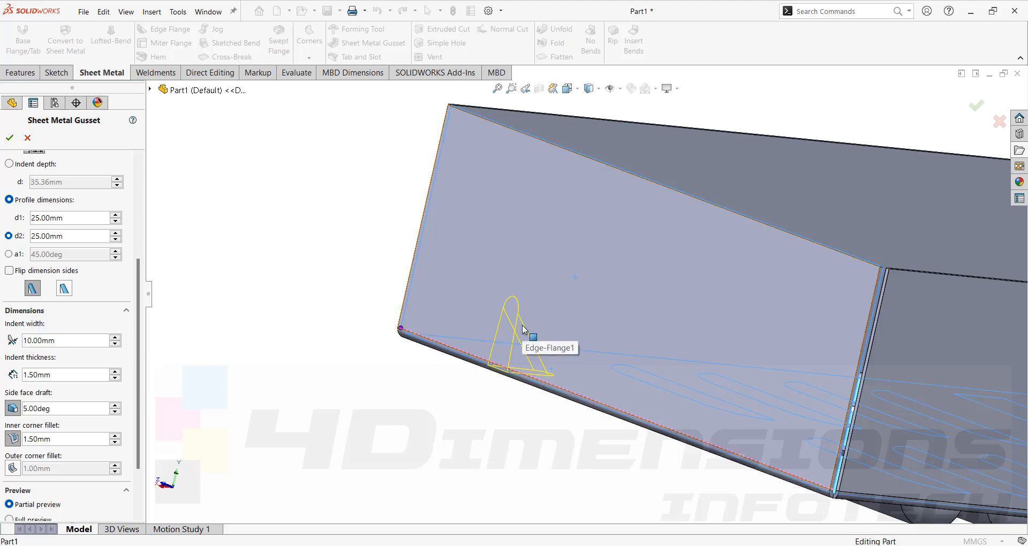
mouse_move(762, 315)
middle_down()
mouse_move(671, 321)
mouse_move(754, 321)
middle_up()
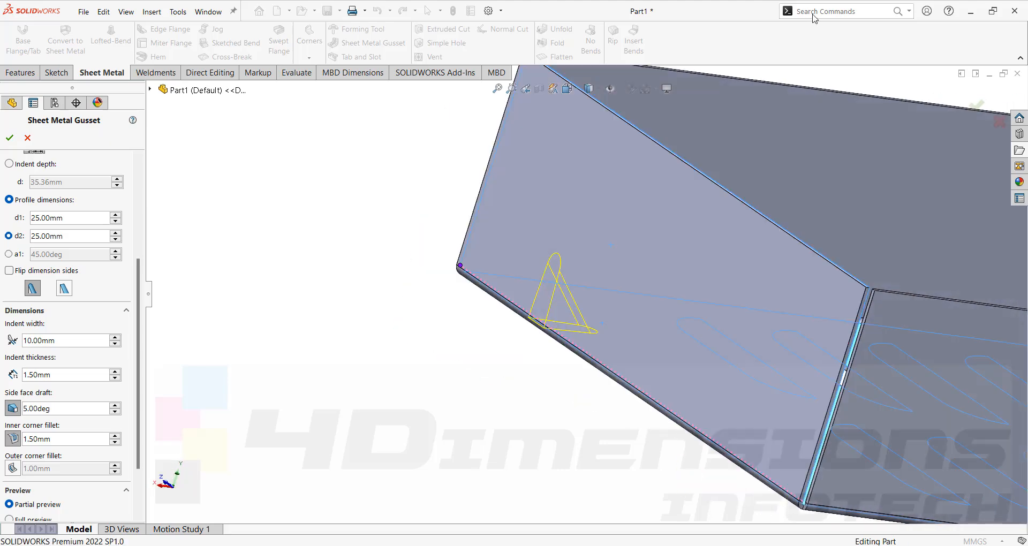
click(11, 137)
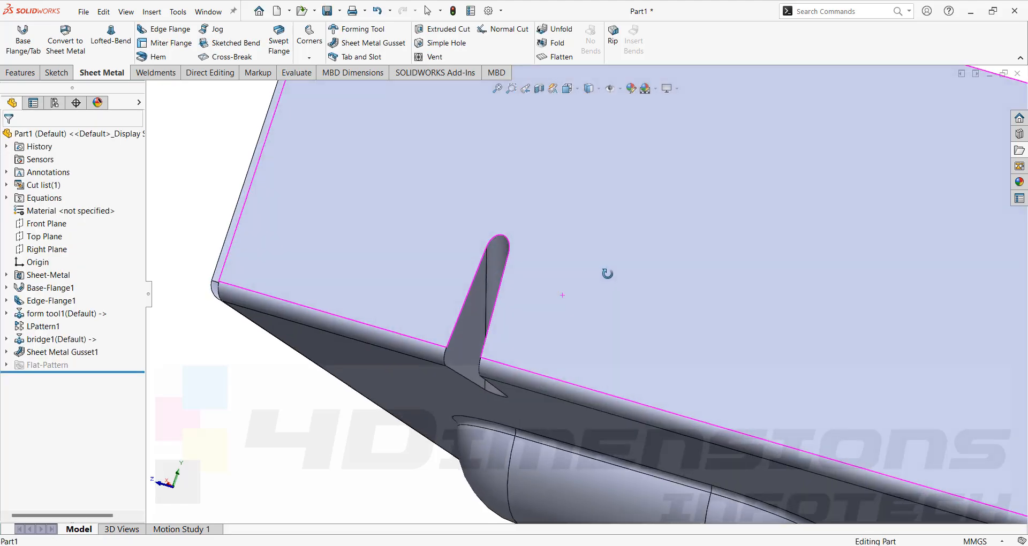
- Examine the finished gusset's indent outside the box and its raised rib inside
middle_drag(503, 259, 501, 303)
scroll(487, 316, up, 1)
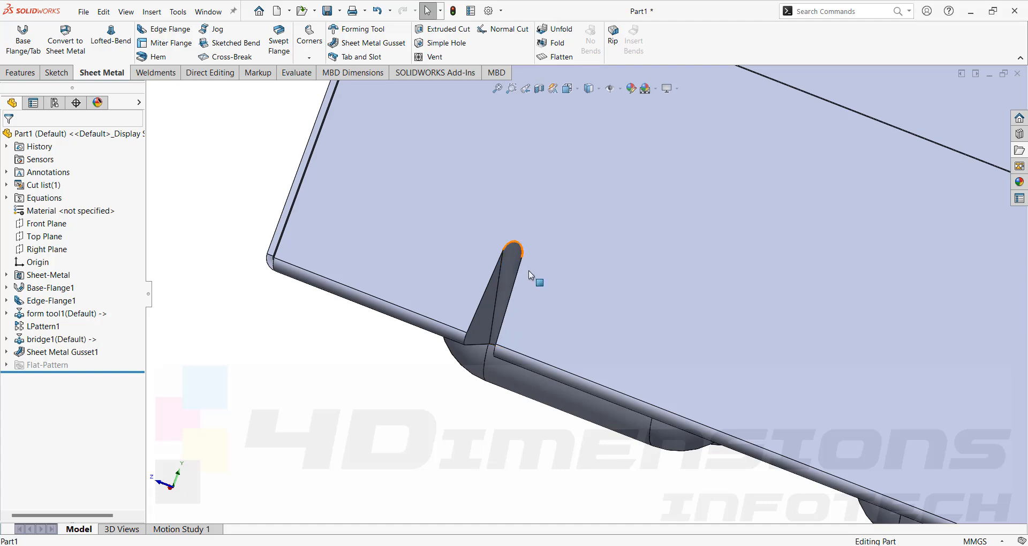
scroll(523, 248, down, 3)
middle_drag(512, 261, 550, 292)
scroll(578, 321, up, 3)
middle_drag(606, 333, 701, 130)
scroll(529, 243, up, 4)
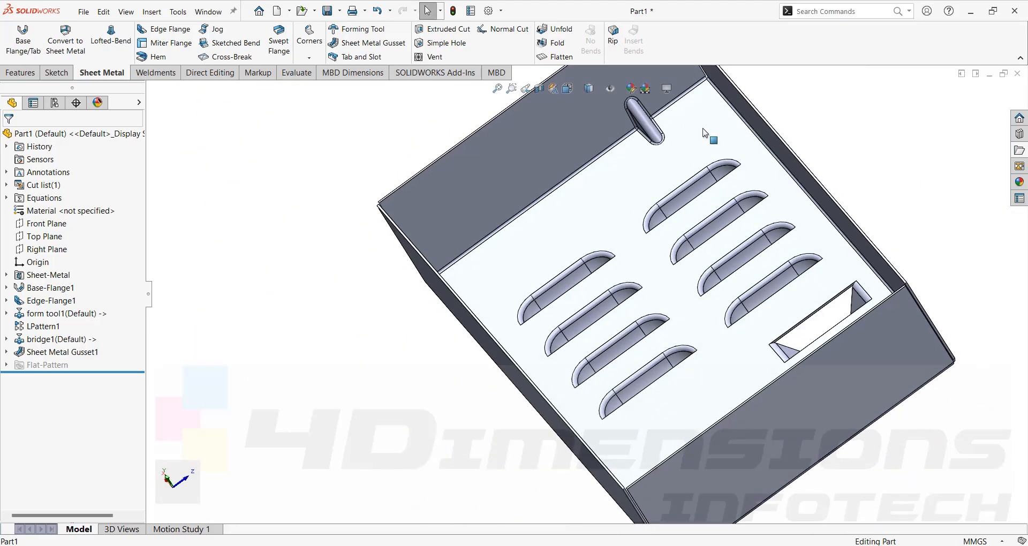
scroll(702, 129, down, 5)
middle_drag(611, 168, 719, 225)
scroll(719, 225, up, 3)
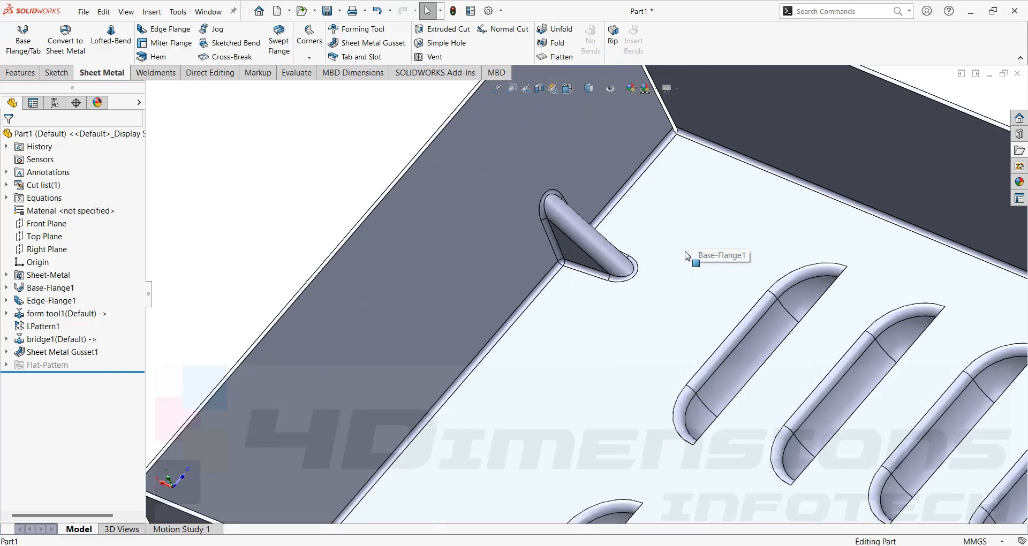
- Reopen the sheet metal gusset for editing and switch it from partial to full preview
click(49, 352)
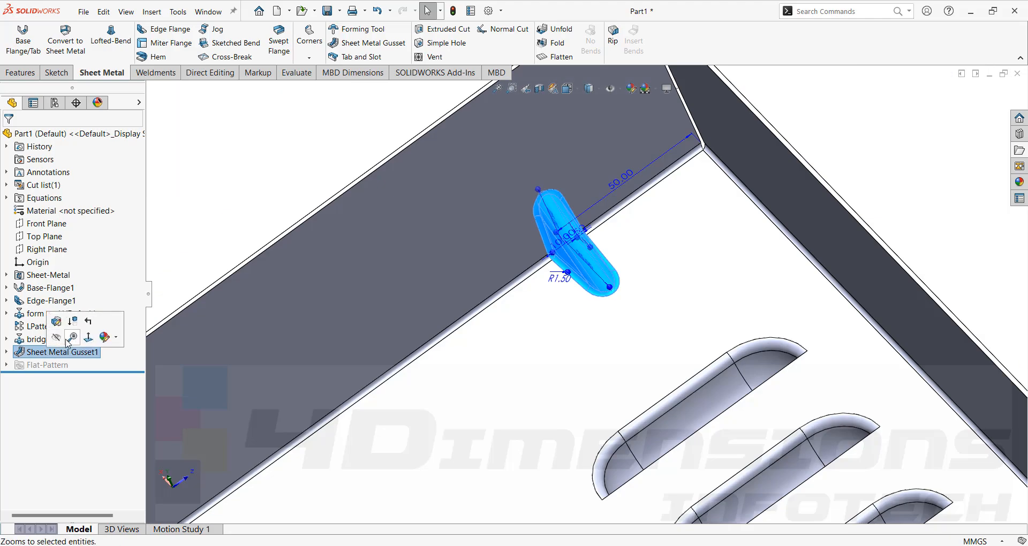
click(29, 333)
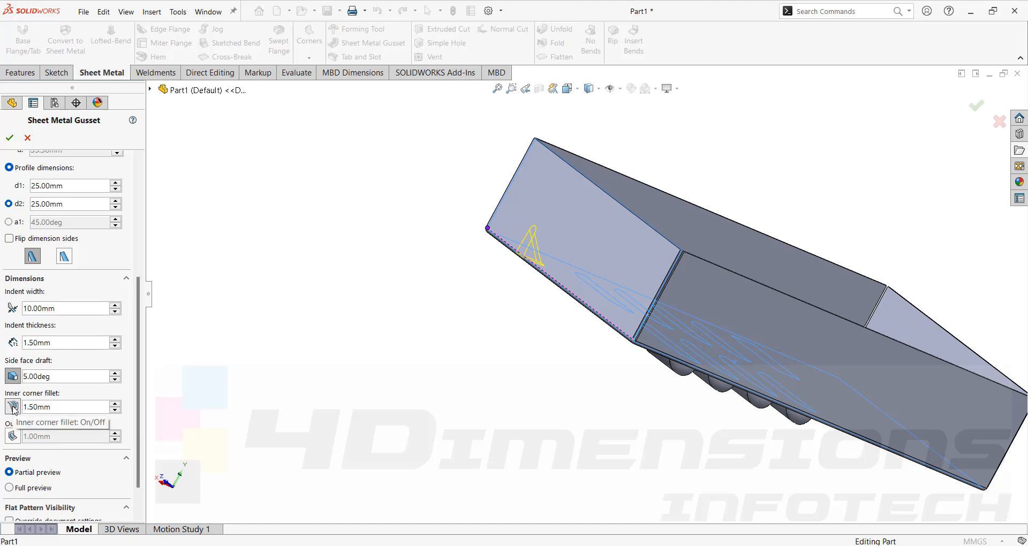
scroll(571, 244, down, 2)
middle_drag(502, 248, 423, 360)
scroll(629, 208, down, 3)
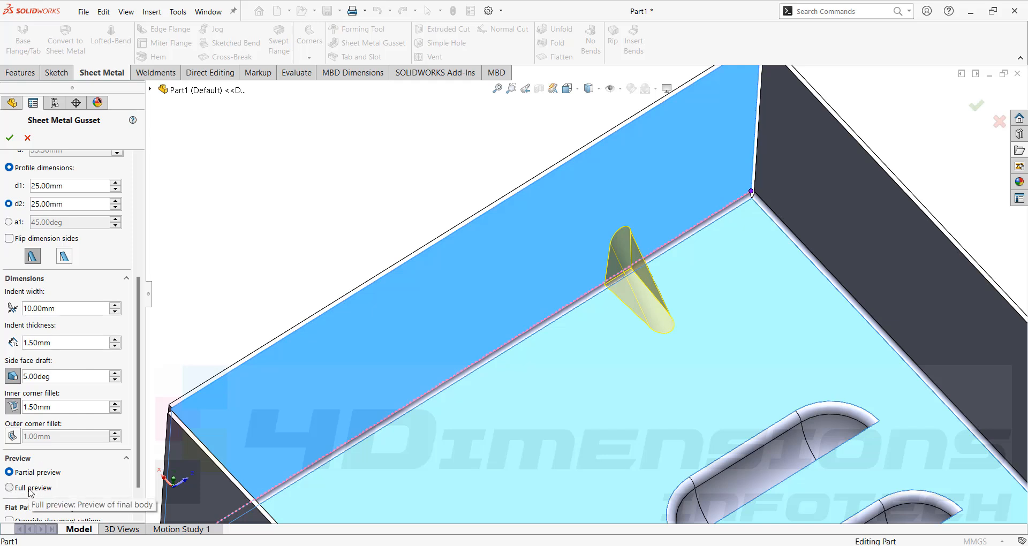
click(30, 488)
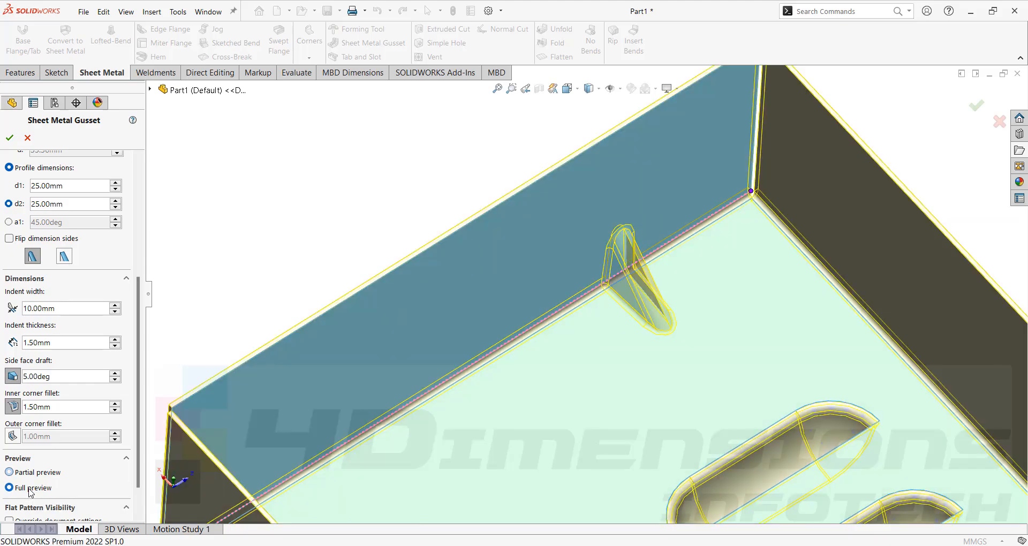
- Enable the gusset's outer corner fillet at 1.00 mm and check it on the indent's outer side
middle_drag(656, 292, 661, 259)
scroll(669, 255, down, 2)
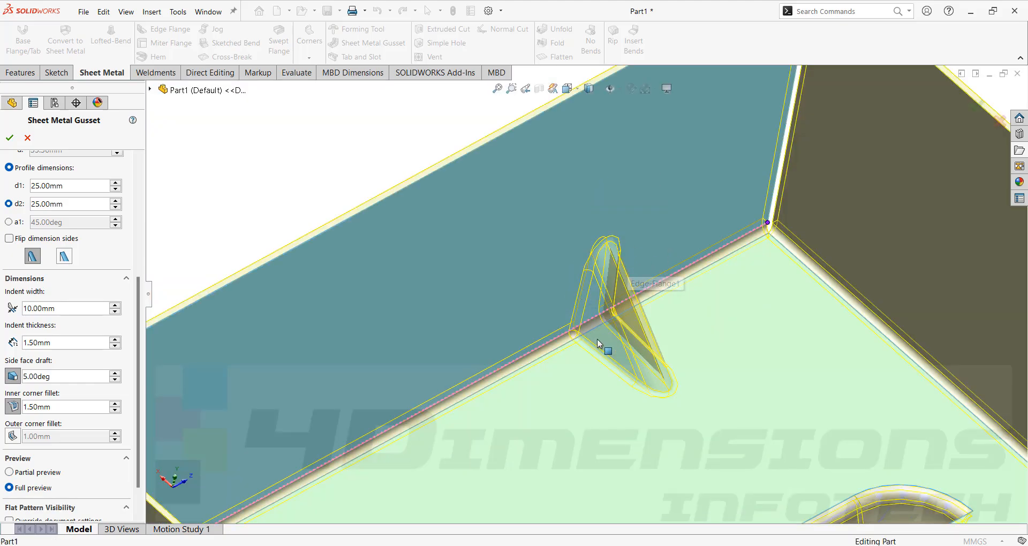
middle_drag(597, 340, 725, 356)
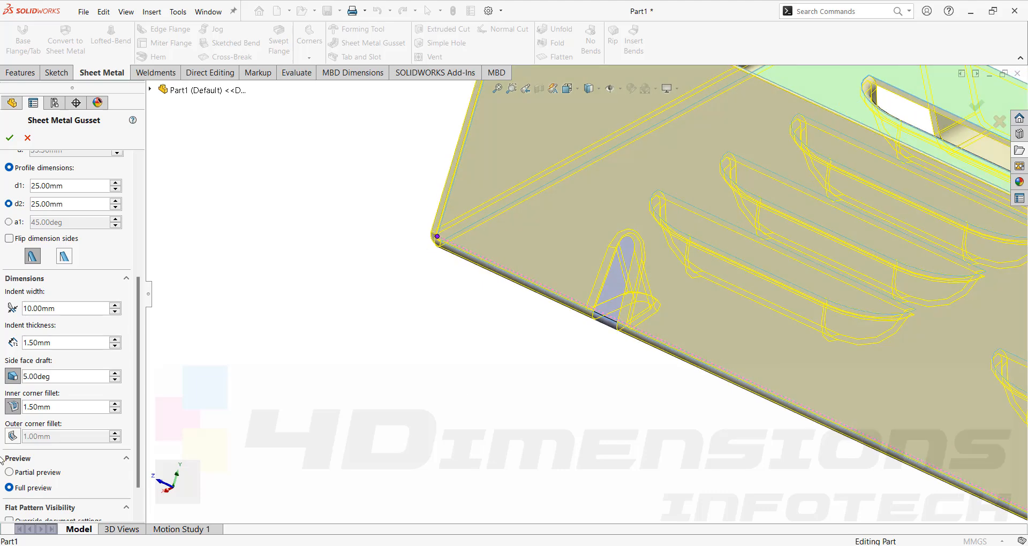
click(18, 434)
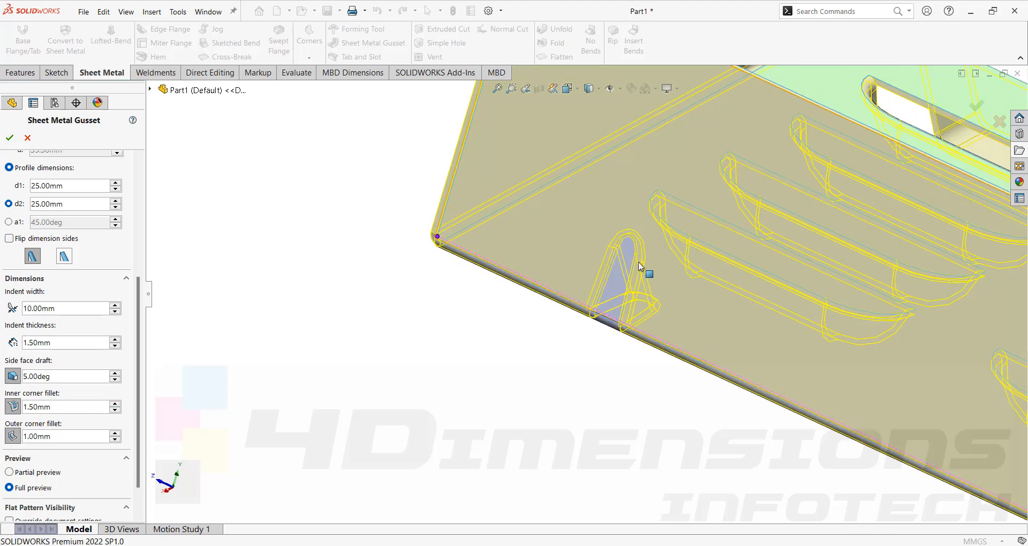
scroll(603, 263, down, 3)
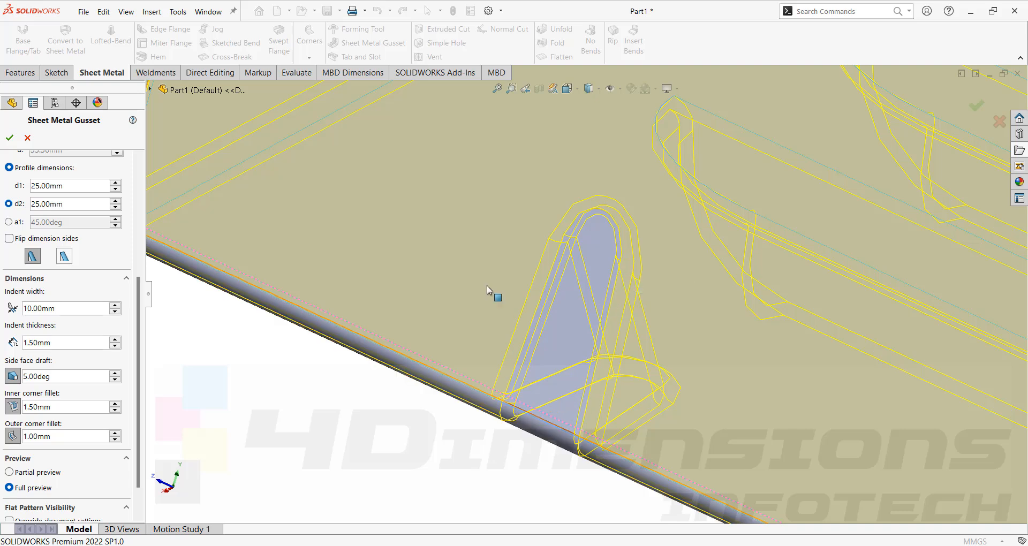
- Override the document settings for flat pattern visibility, with profile and center shown, and accept the gusset edit
scroll(19, 305, down, 2)
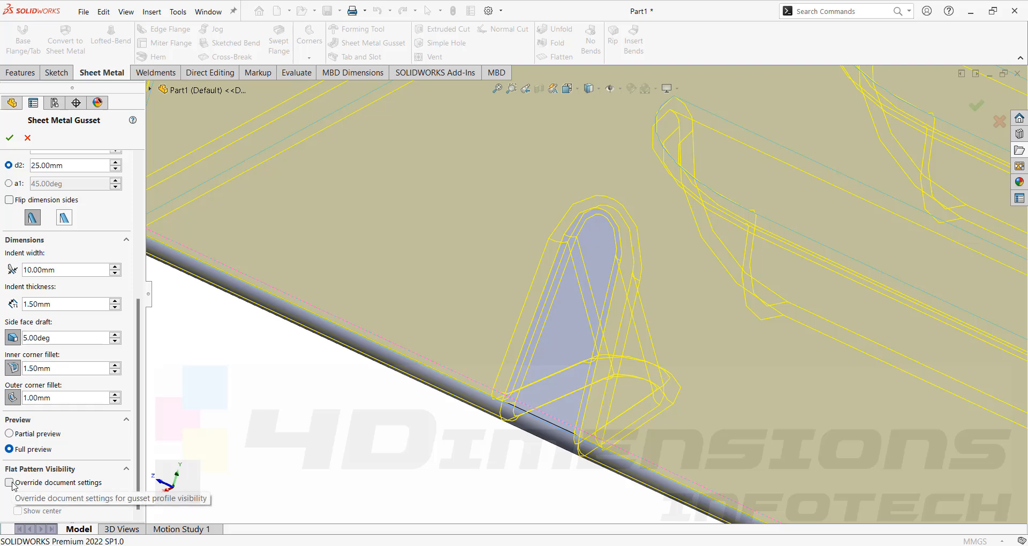
click(11, 483)
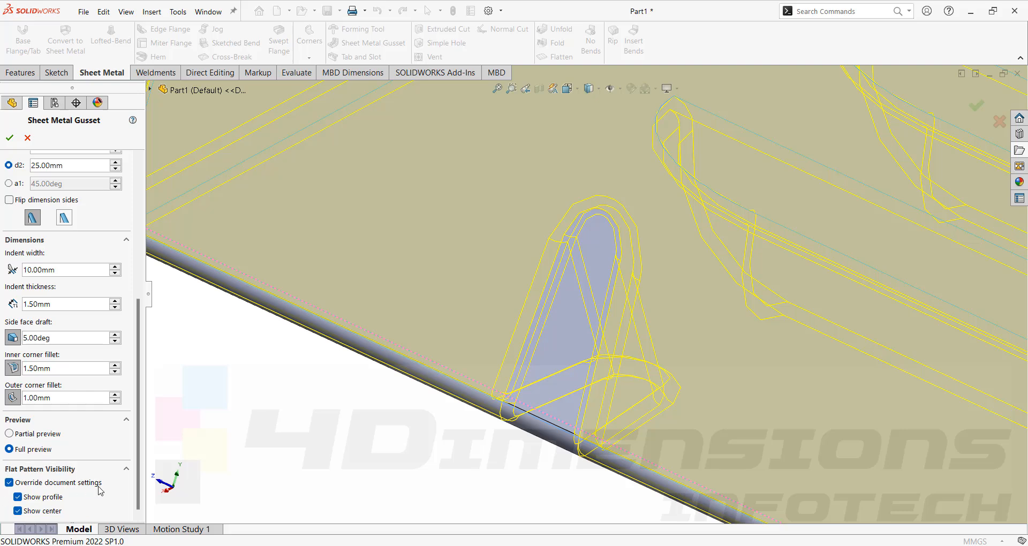
click(10, 137)
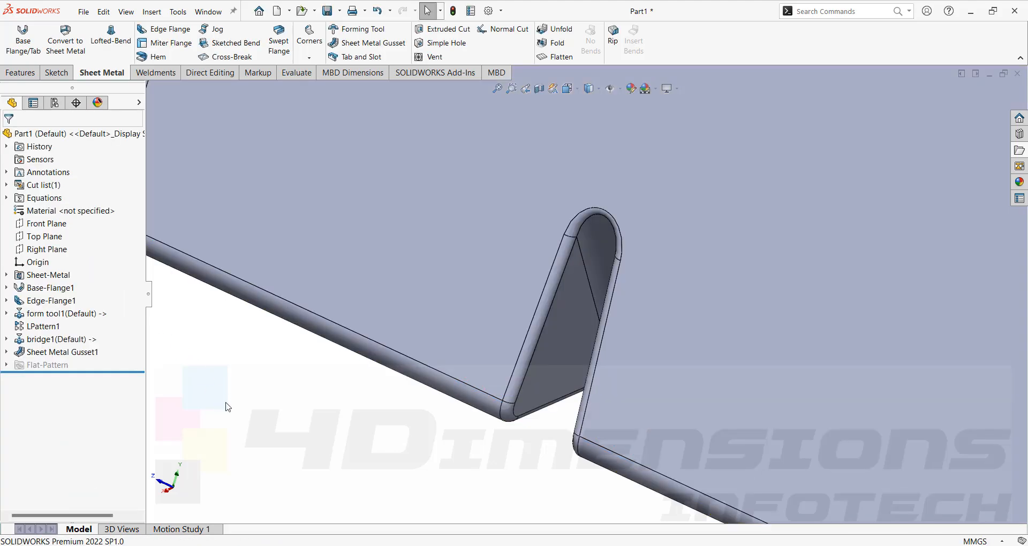
- Flatten the box to view the gusset's profile and center mark, and return to the folded state
scroll(229, 406, up, 7)
middle_drag(567, 332, 663, 186)
scroll(648, 242, down, 3)
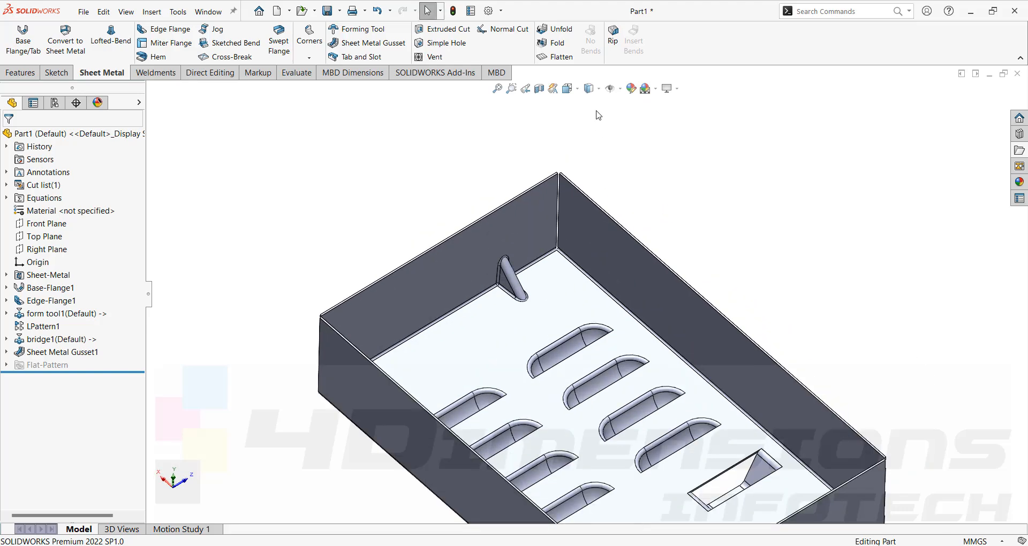
click(561, 57)
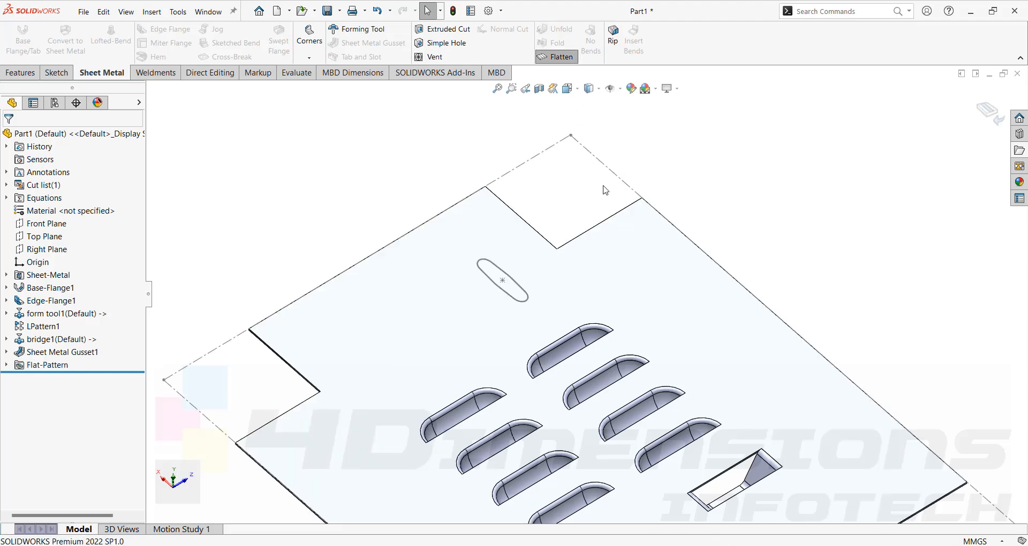
click(556, 57)
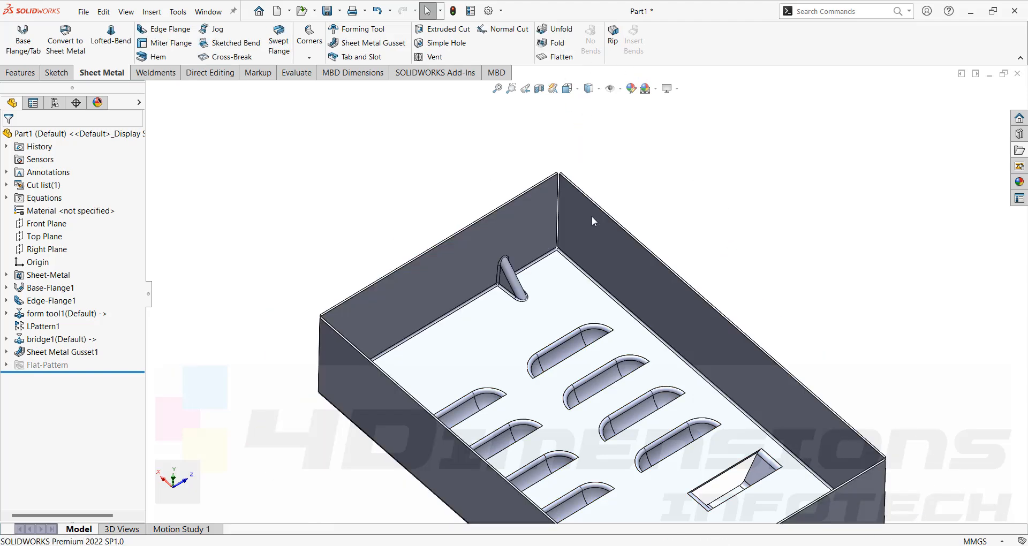
scroll(578, 316, up, 2)
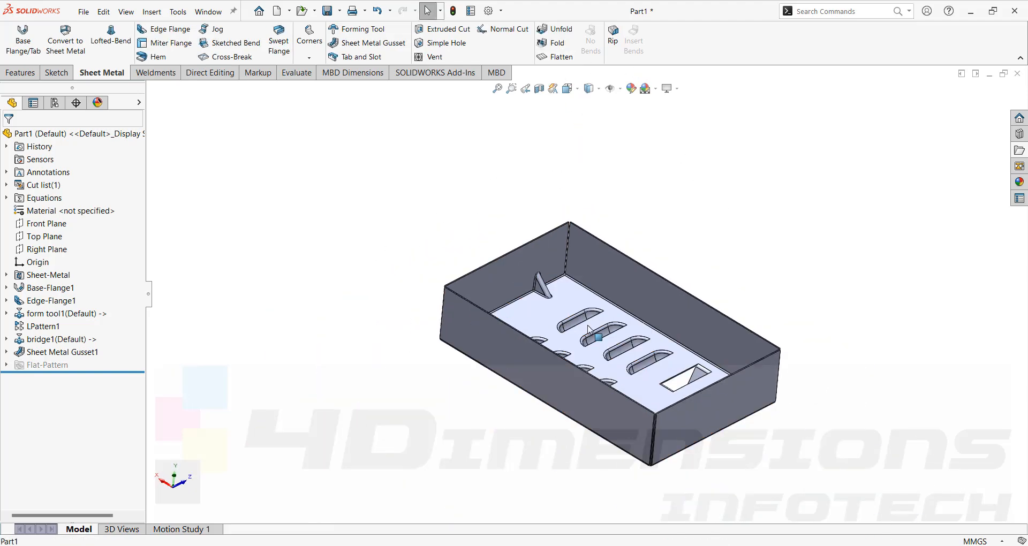
scroll(578, 321, down, 2)
scroll(549, 253, down, 1)
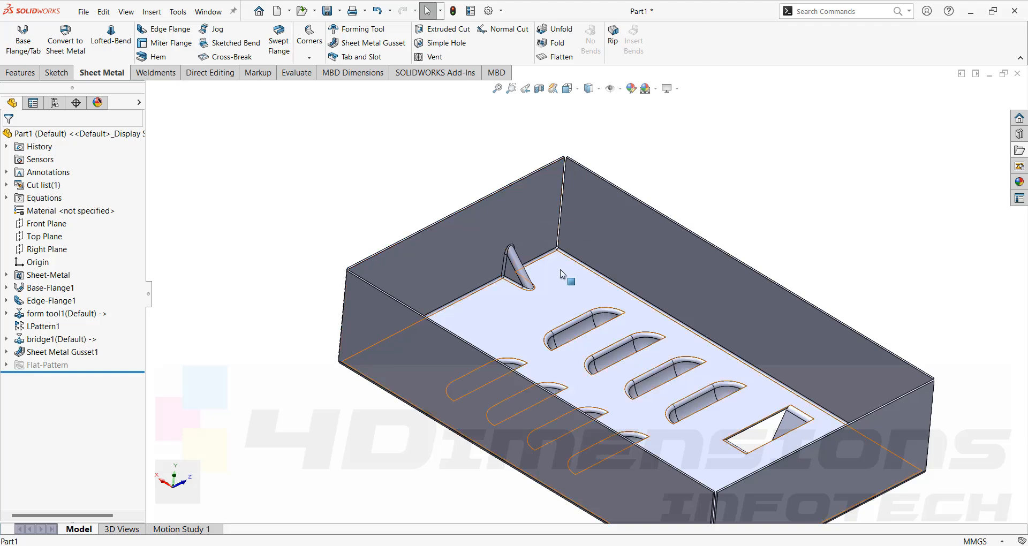
middle_drag(700, 167, 638, 236)
middle_drag(655, 158, 648, 159)
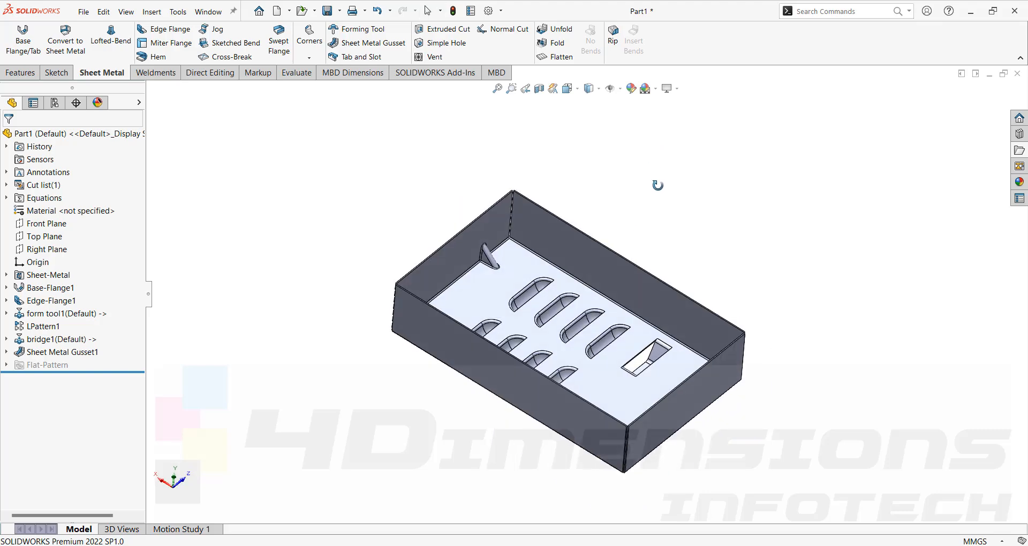